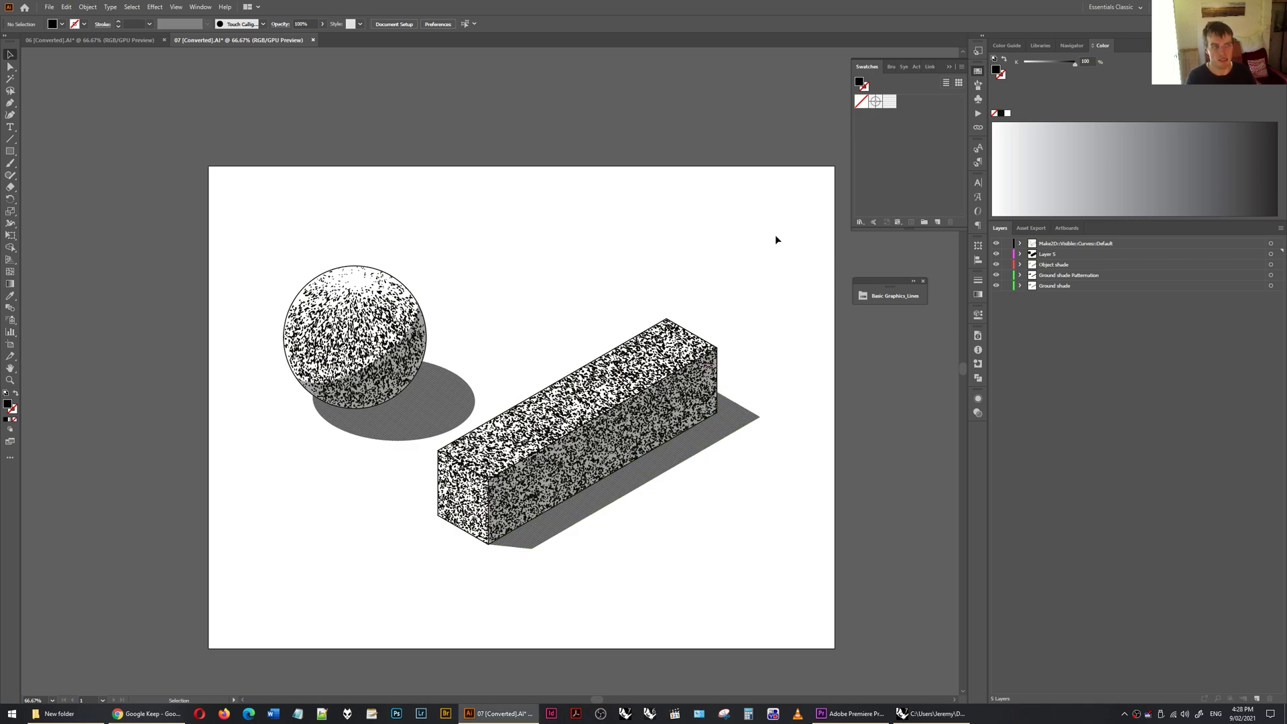
Select the sphere-and-box group, hide its selection edges, and check the ground shadow object
{"action": "left_click", "coordinate": [364, 267]}
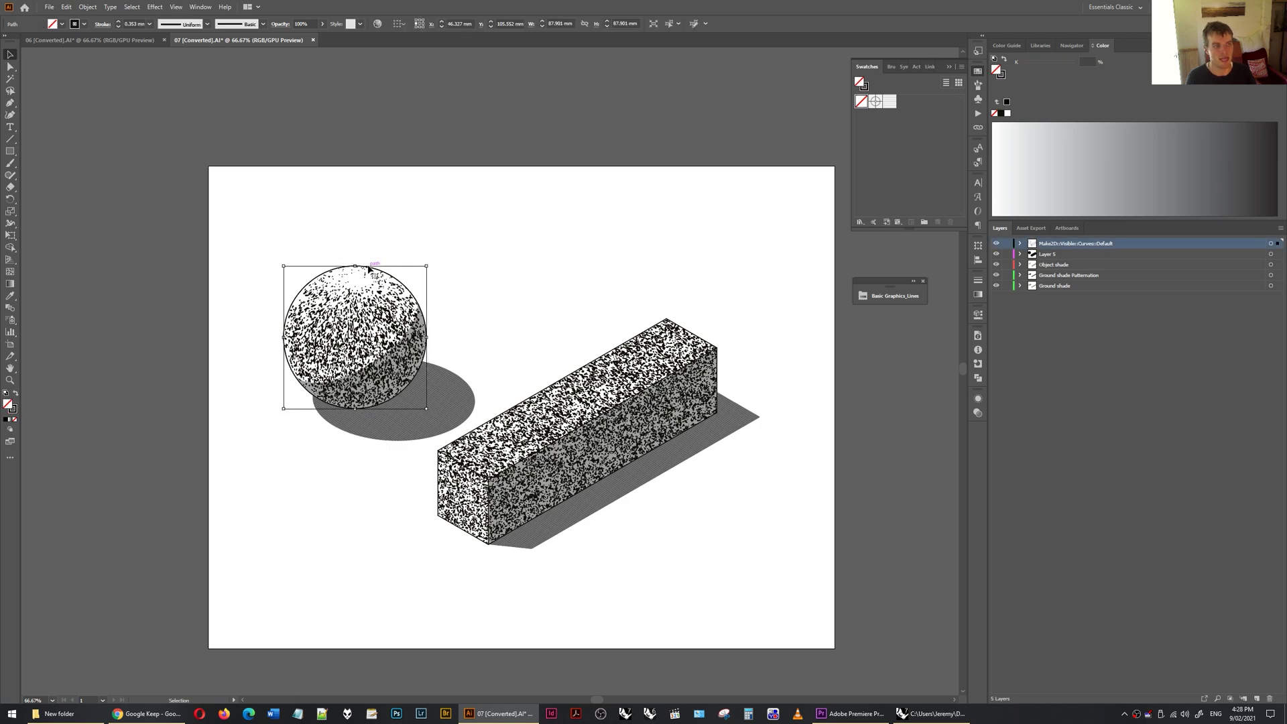
{"action": "left_click", "coordinate": [410, 235]}
{"action": "left_click", "coordinate": [582, 395]}
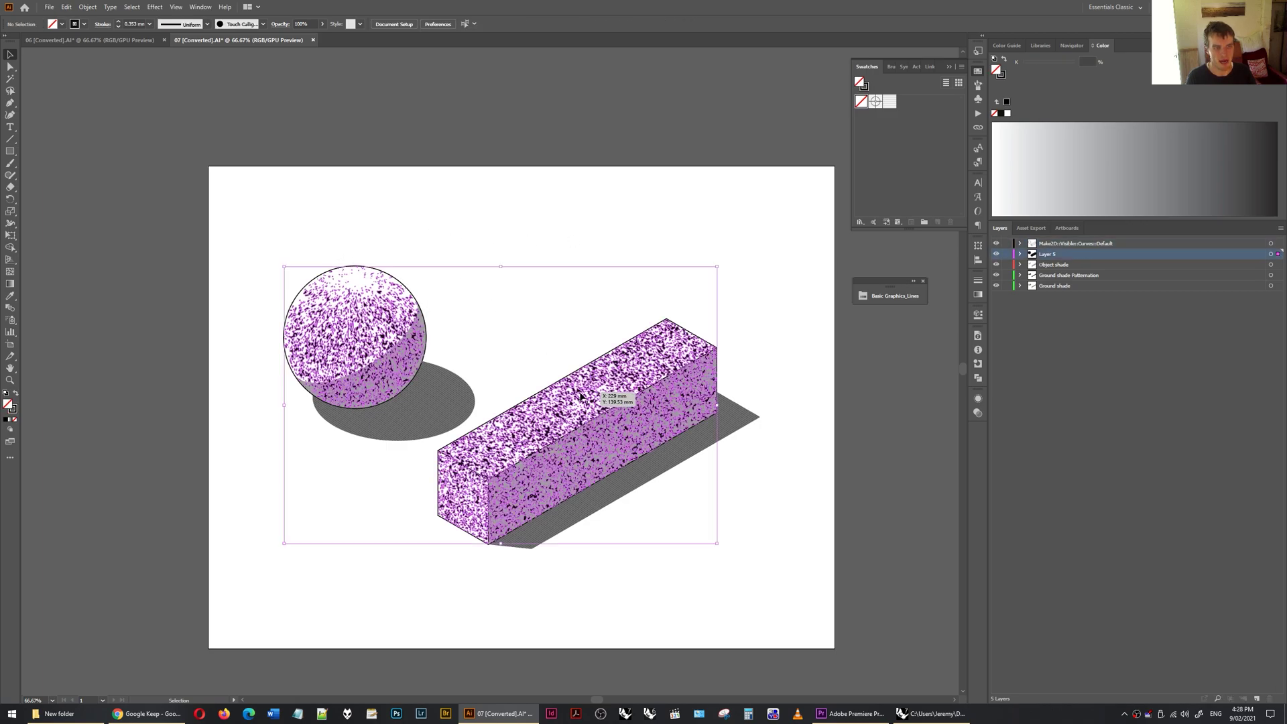
{"action": "key", "text": "ctrl+h"}
{"action": "left_click", "coordinate": [744, 419]}
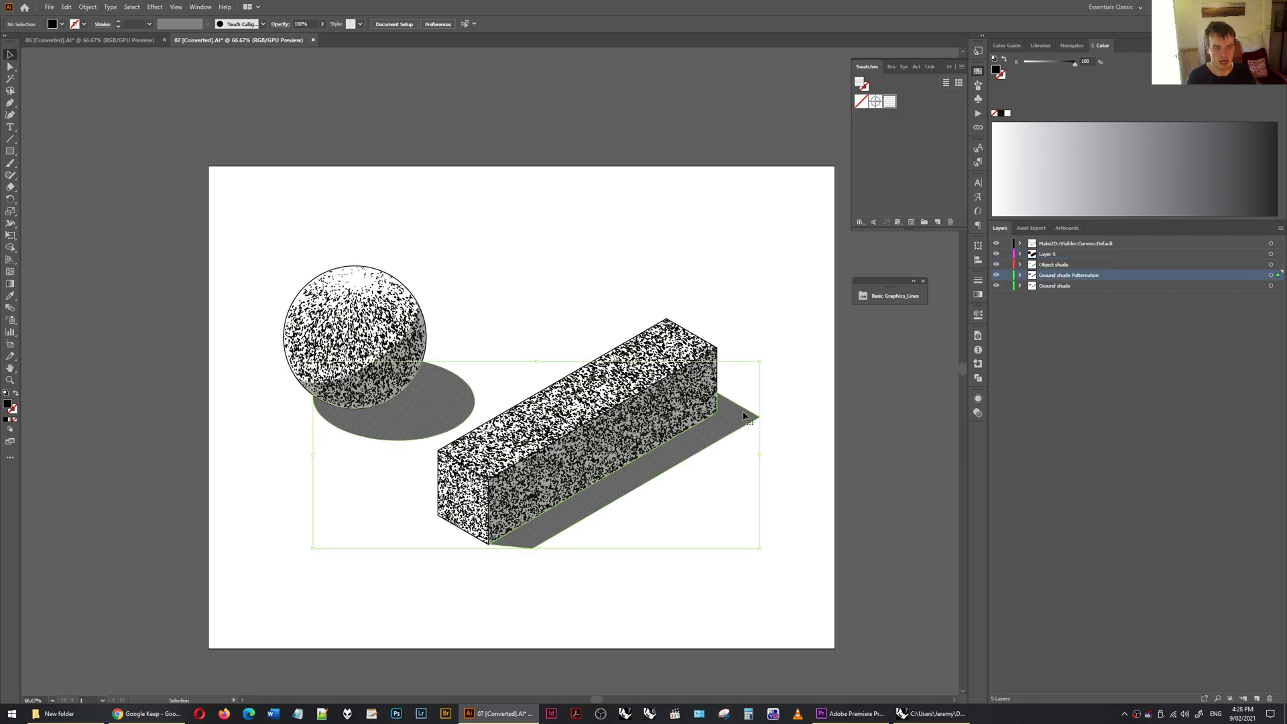
{"action": "left_click", "coordinate": [729, 334]}
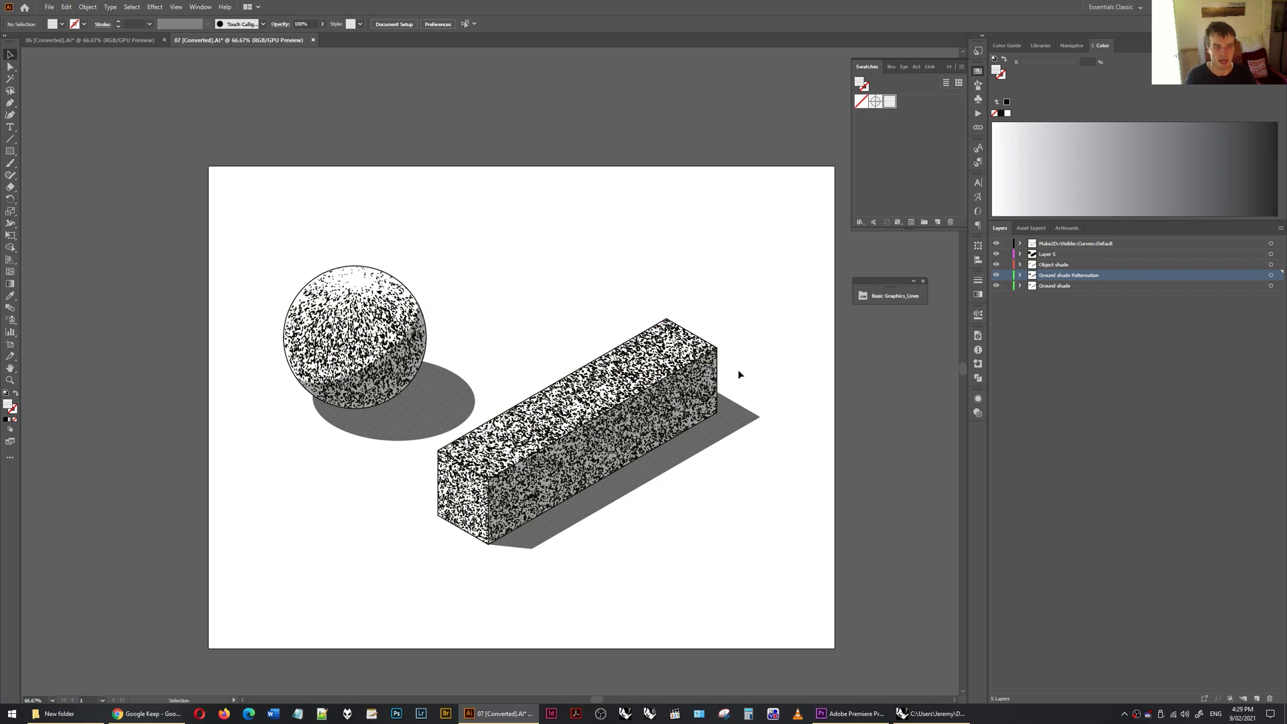
Select the individual ground shadow paths, inspect them, then fit the whole artboard in view
{"action": "left_click", "coordinate": [742, 413]}
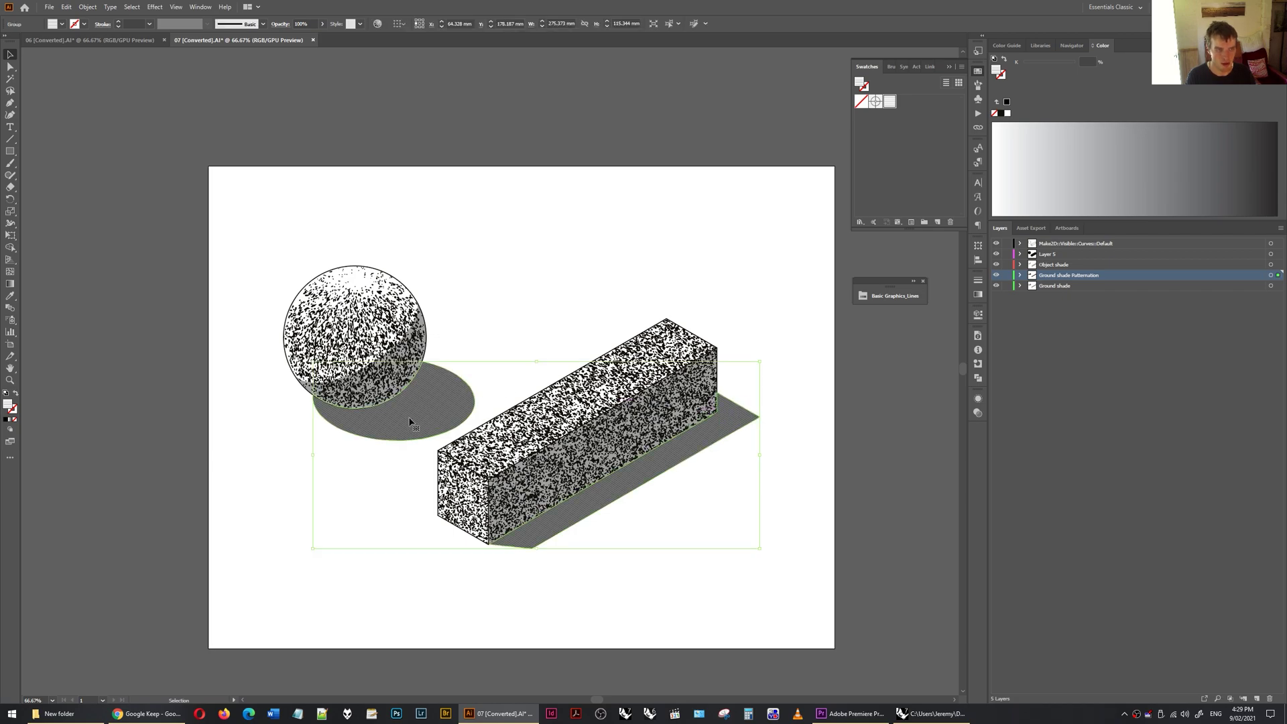
{"action": "key", "text": "ctrl"}
{"action": "left_click", "coordinate": [446, 401]}
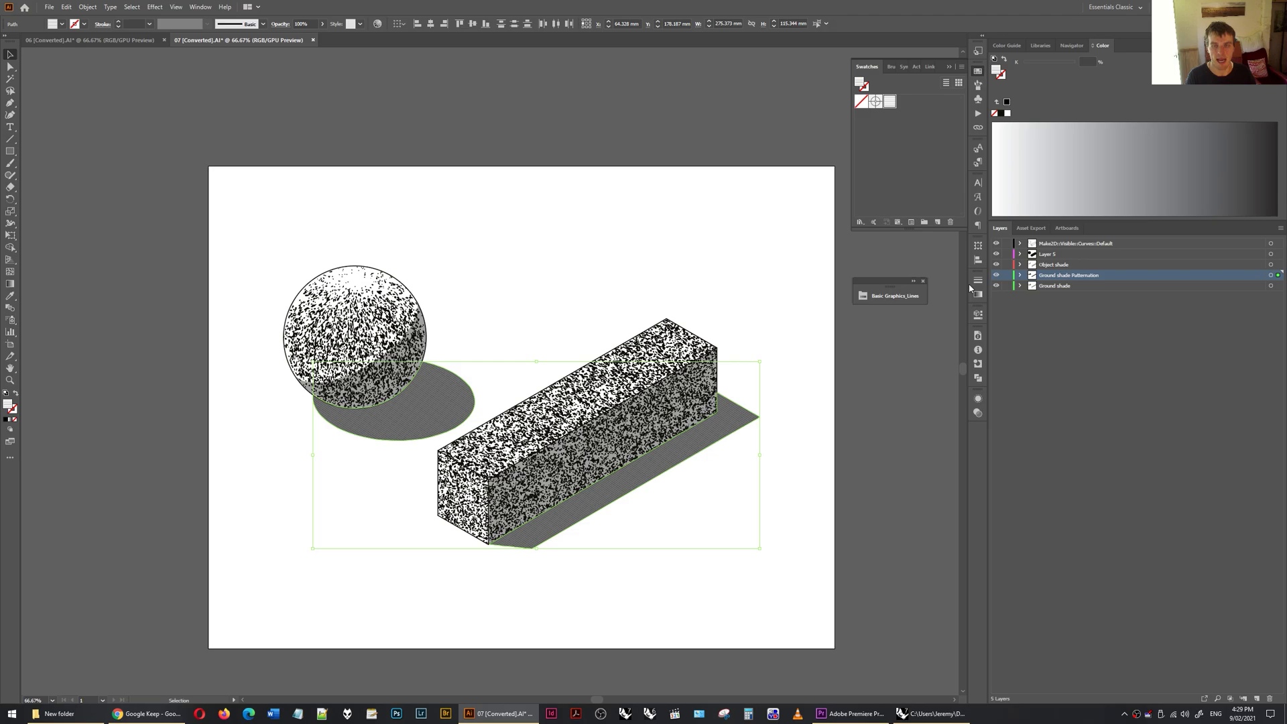
{"action": "scroll", "coordinate": [737, 436], "scroll_direction": "up", "scroll_amount": 10, "text": "alt"}
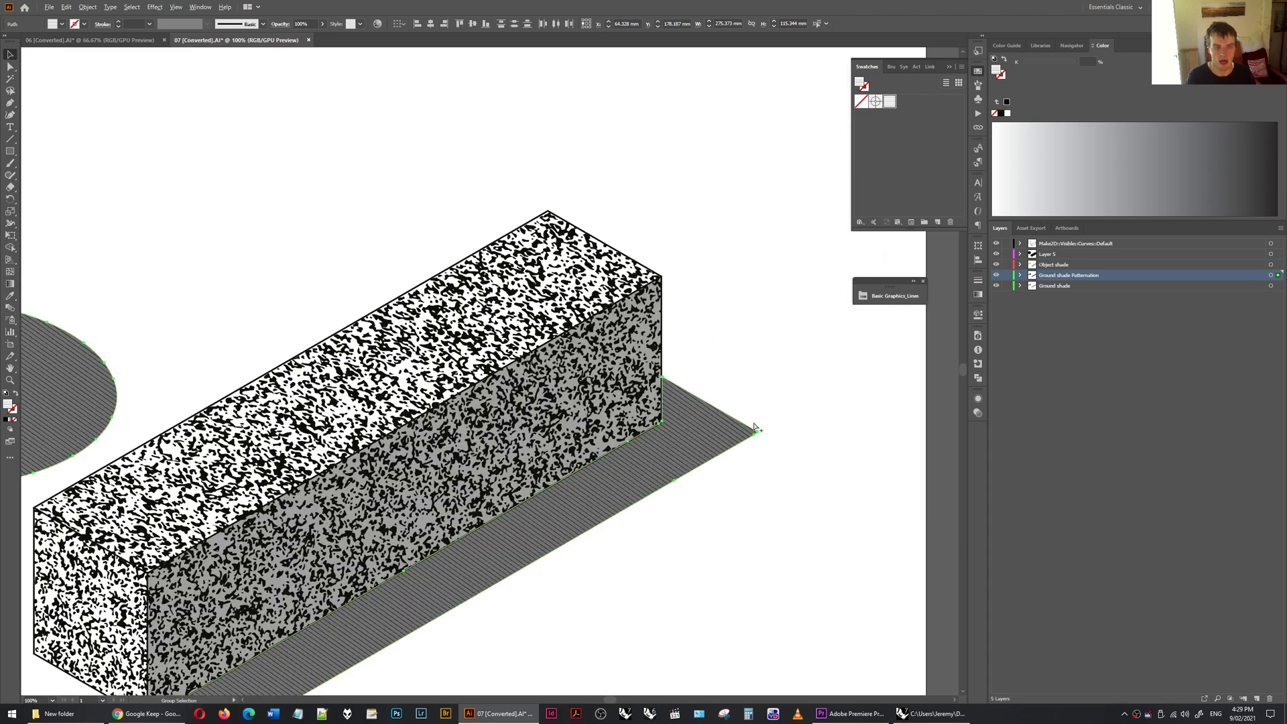
{"action": "scroll", "coordinate": [591, 422], "scroll_direction": "up", "scroll_amount": 3, "text": "alt"}
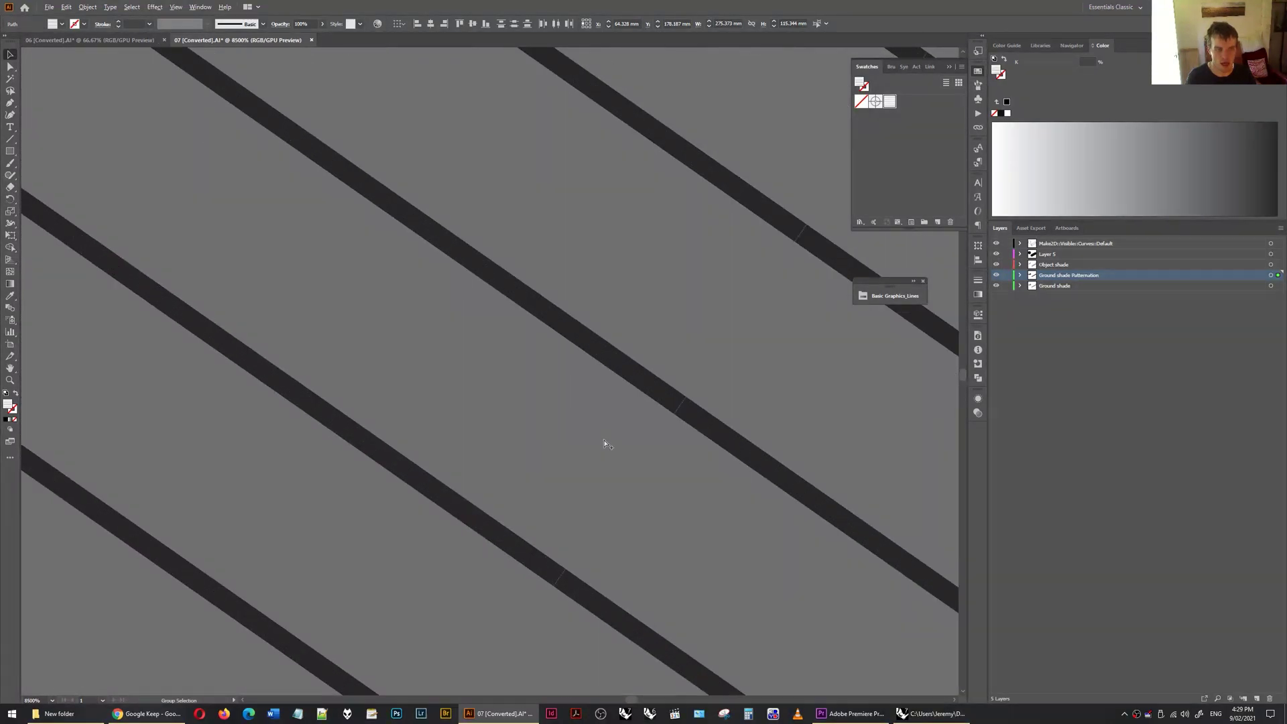
{"action": "scroll", "coordinate": [677, 440], "scroll_direction": "down", "scroll_amount": 3, "text": "alt"}
{"action": "scroll", "coordinate": [768, 612], "scroll_direction": "down", "scroll_amount": 6, "text": "alt"}
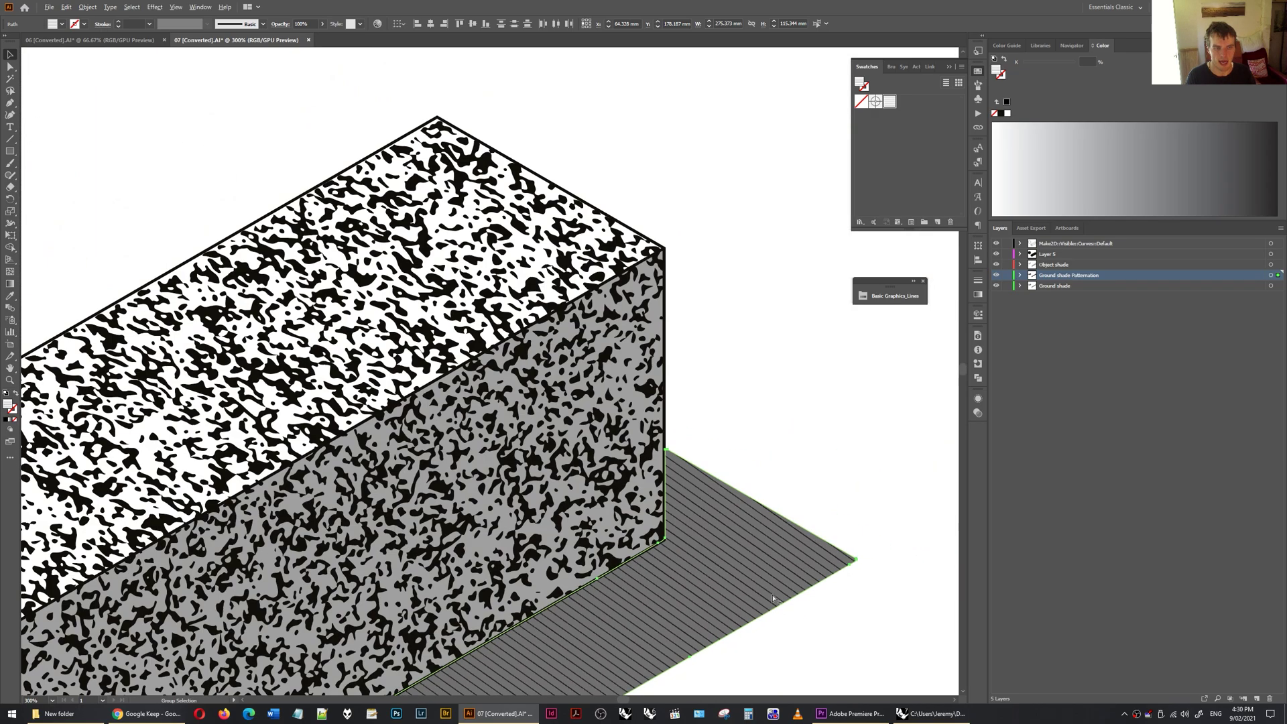
{"action": "scroll", "coordinate": [812, 253], "scroll_direction": "down", "scroll_amount": 1, "text": "alt"}
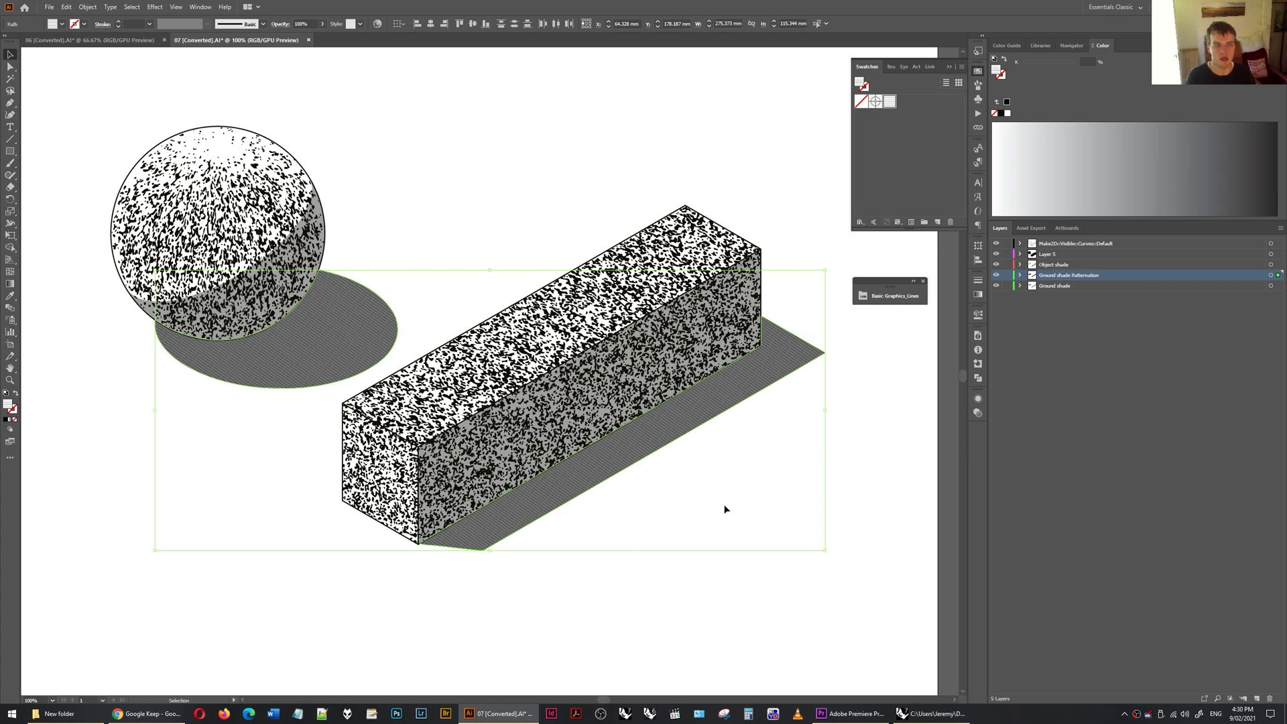
{"action": "left_click", "coordinate": [675, 598]}
{"action": "key", "text": "ctrl+0"}
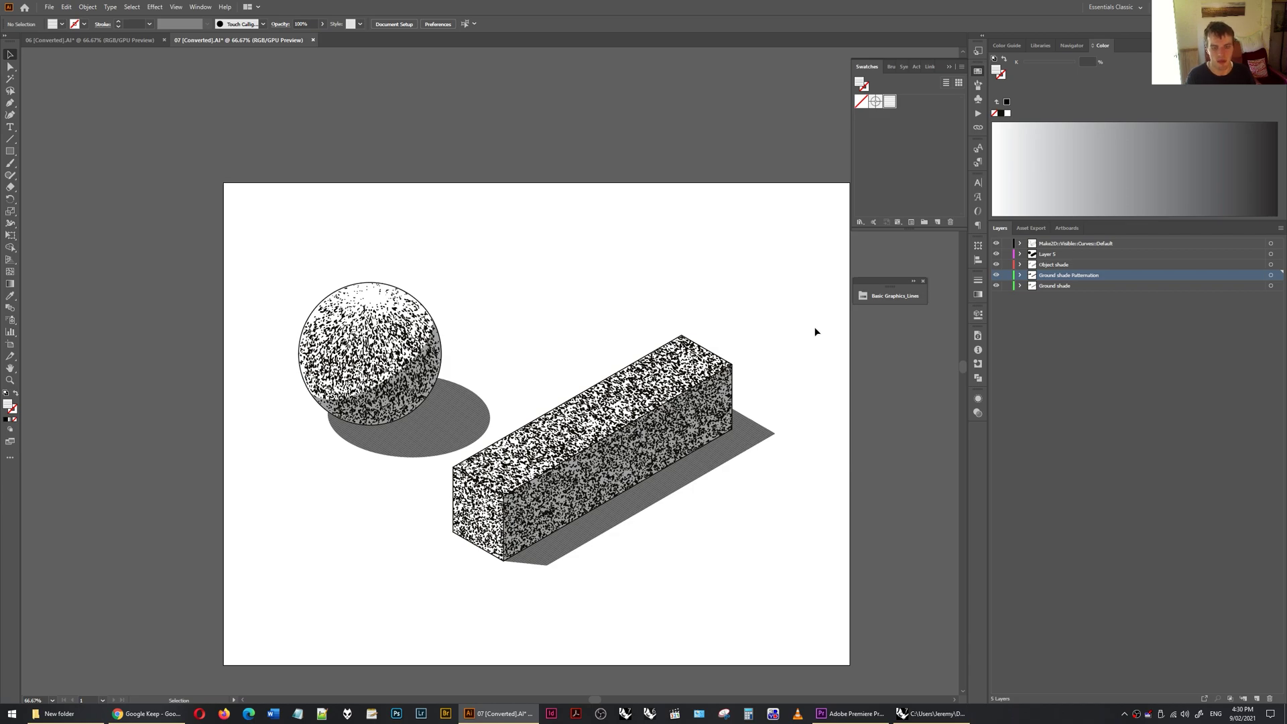
Switch to the Rhino 7 model, select the box and sphere, then activate the SW ISO viewport
{"action": "left_click", "coordinate": [931, 713]}
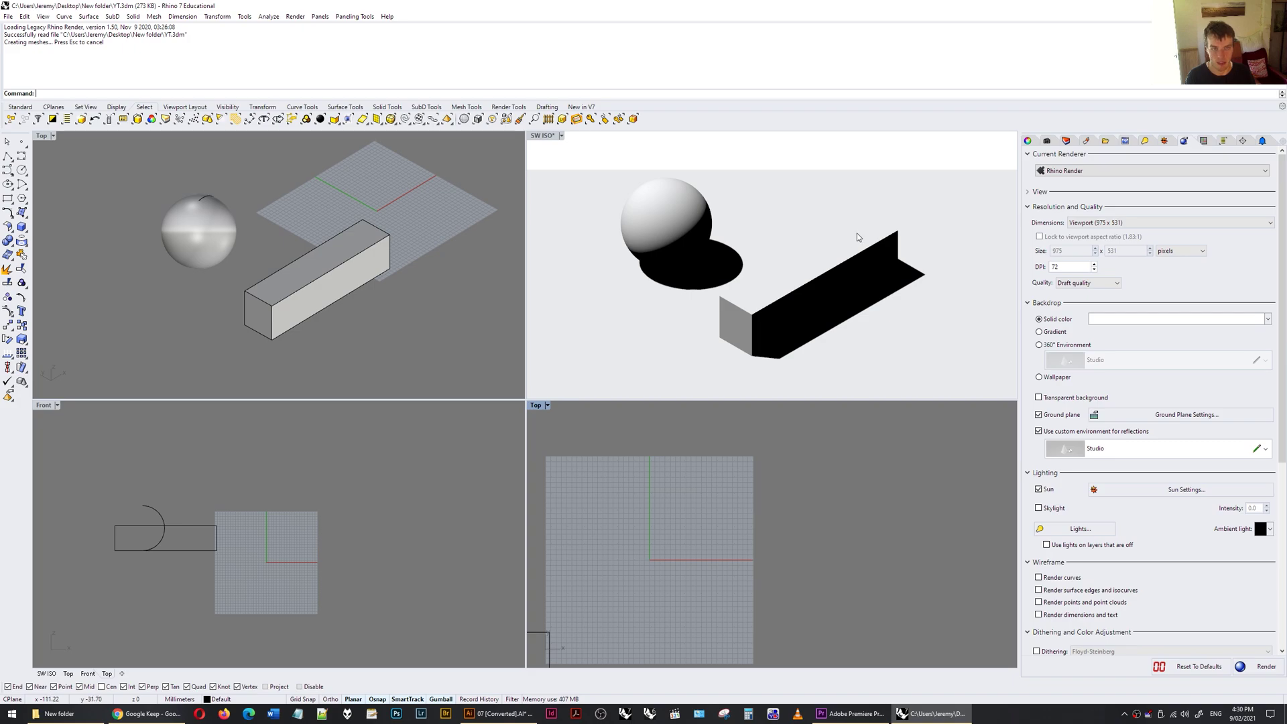
{"action": "left_click", "coordinate": [314, 255]}
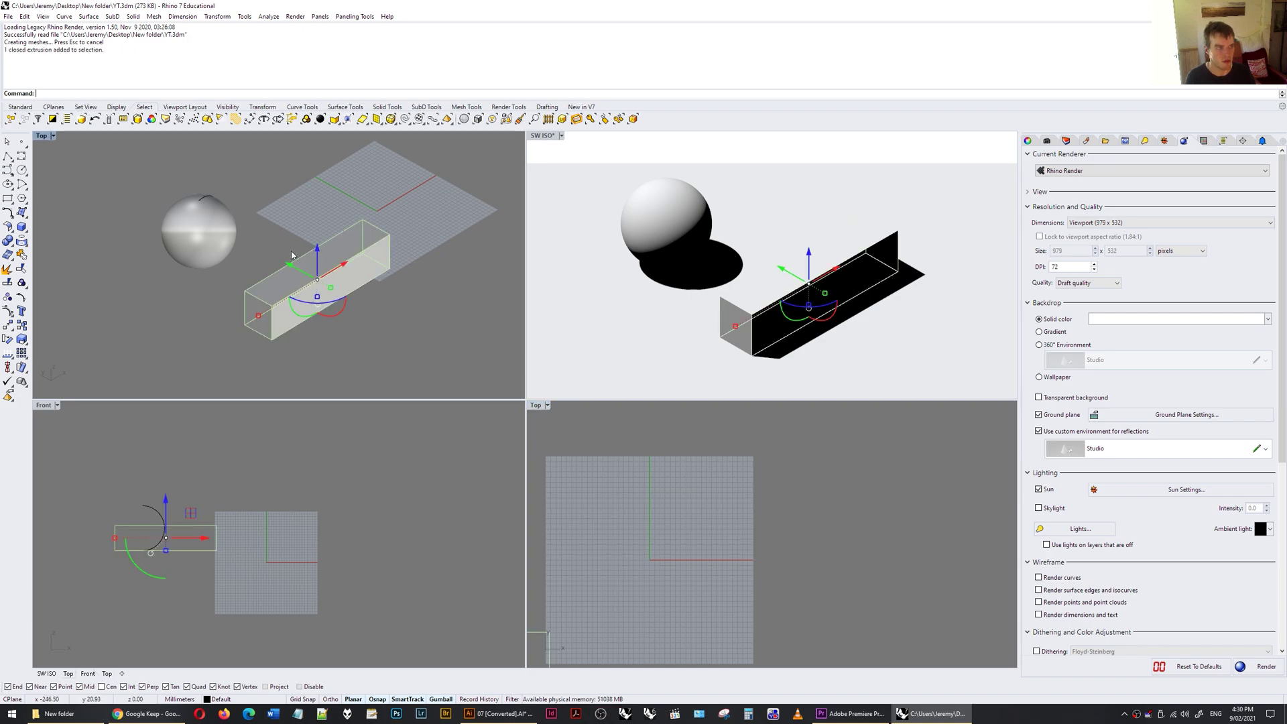
{"action": "left_click", "coordinate": [207, 229]}
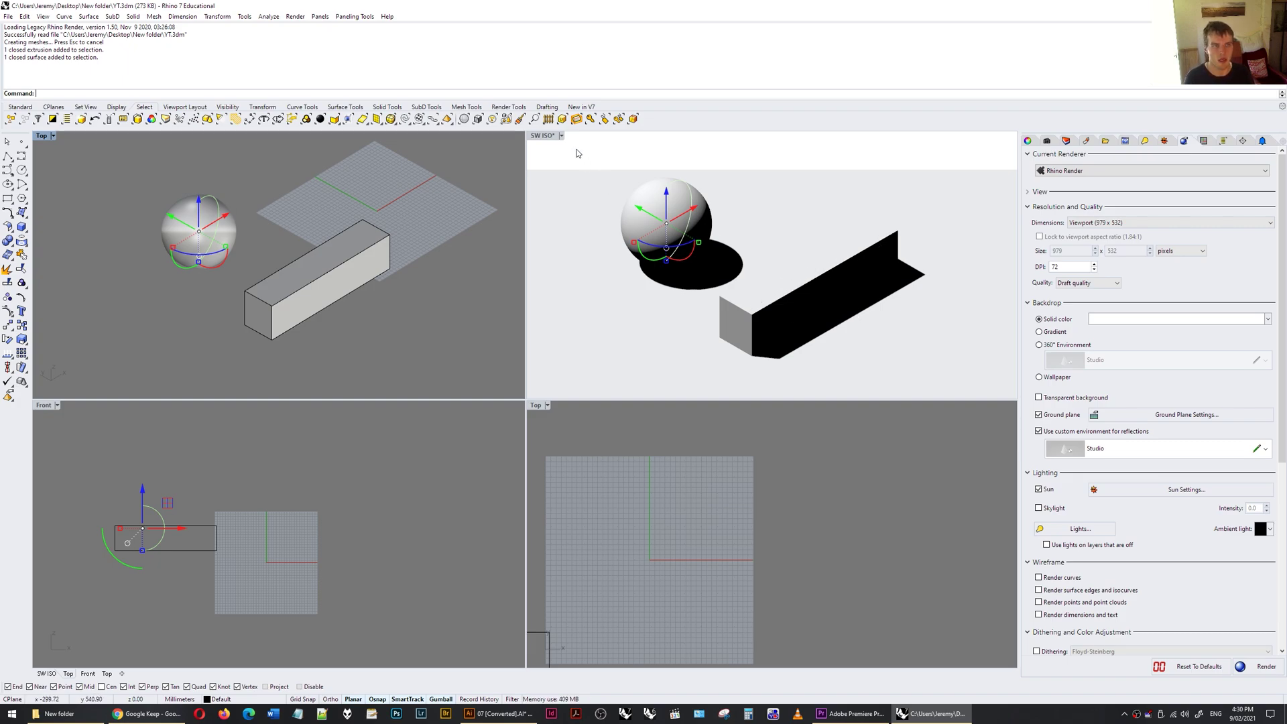
{"action": "left_click", "coordinate": [557, 161]}
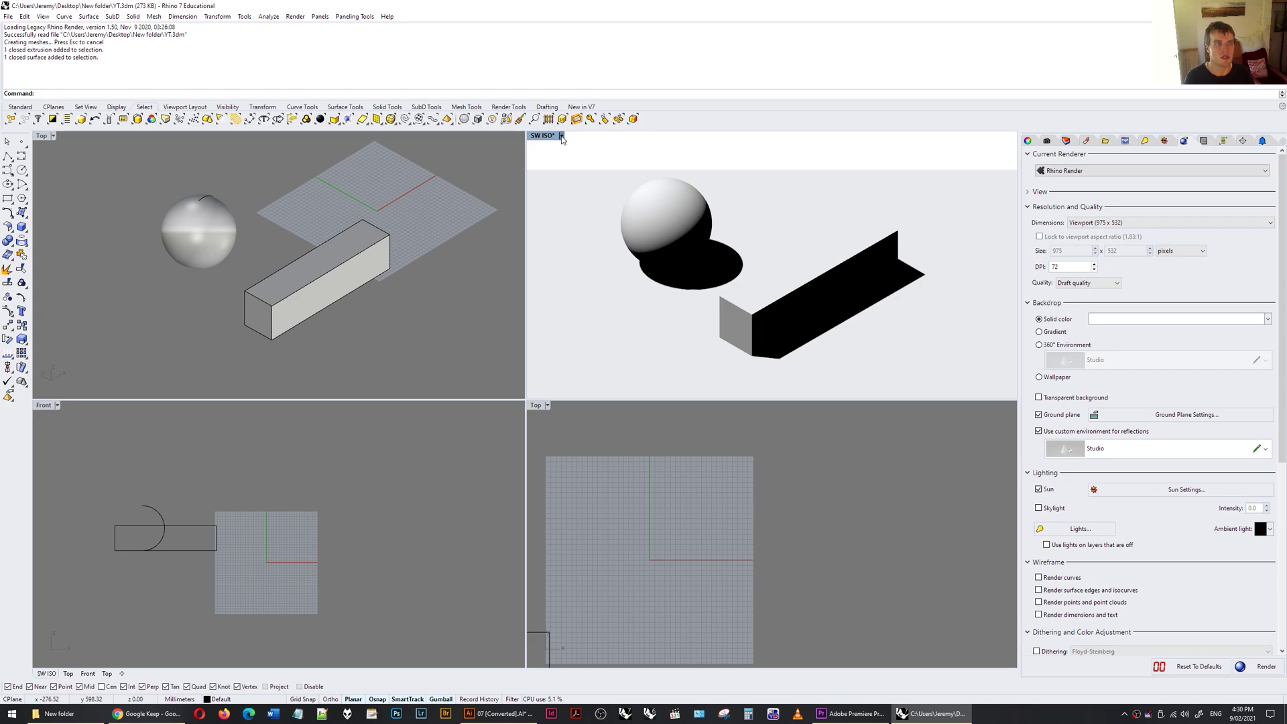
{"action": "left_click", "coordinate": [562, 136]}
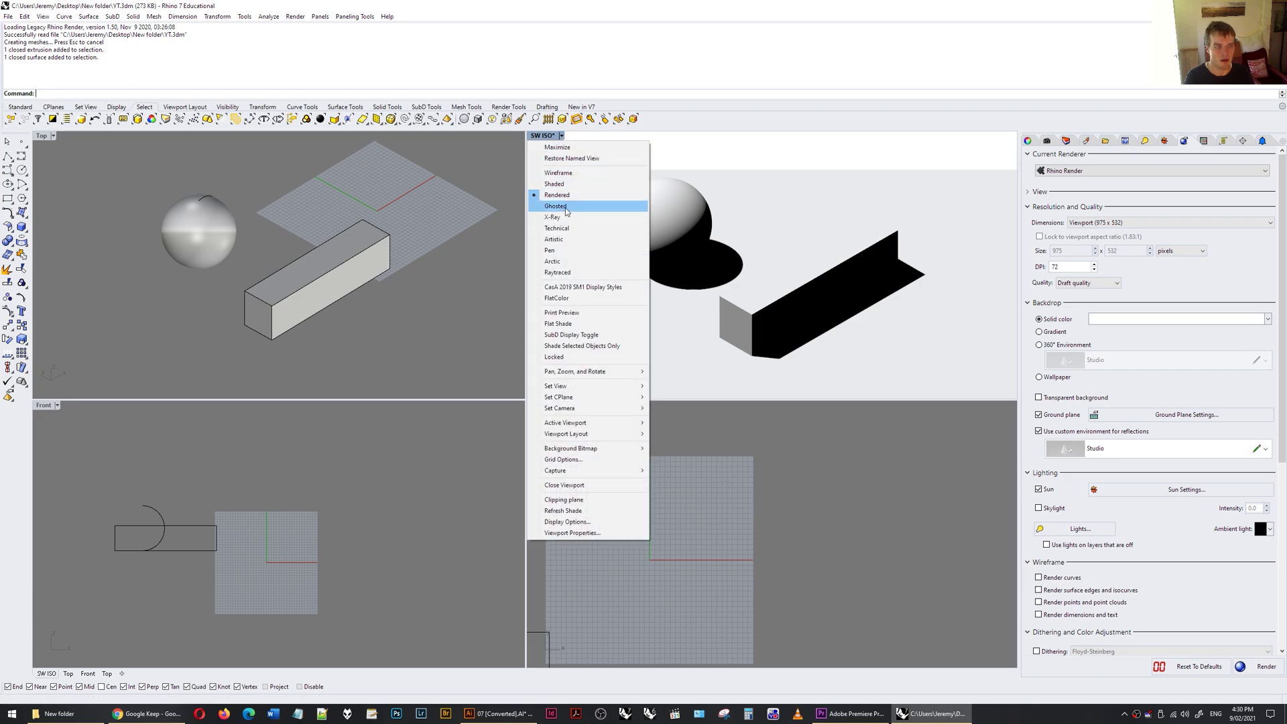
{"action": "left_click", "coordinate": [569, 522]}
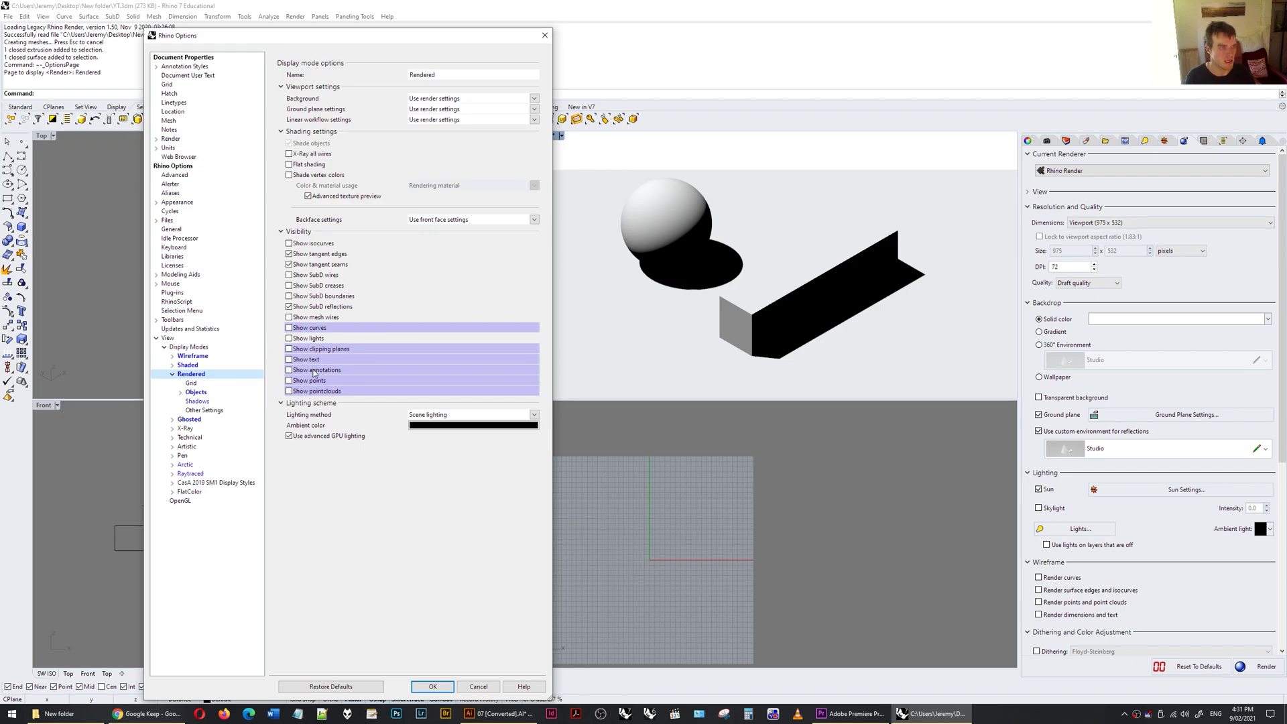
{"action": "left_click", "coordinate": [190, 393]}
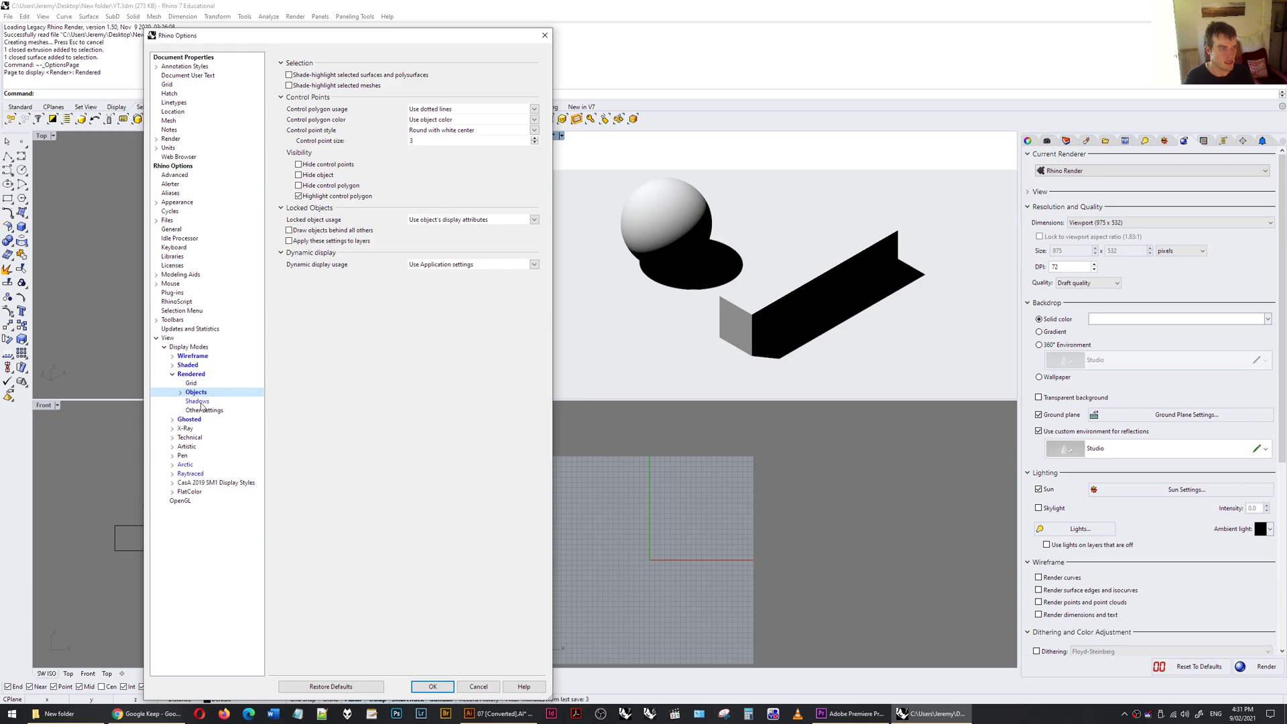
{"action": "left_click", "coordinate": [199, 401]}
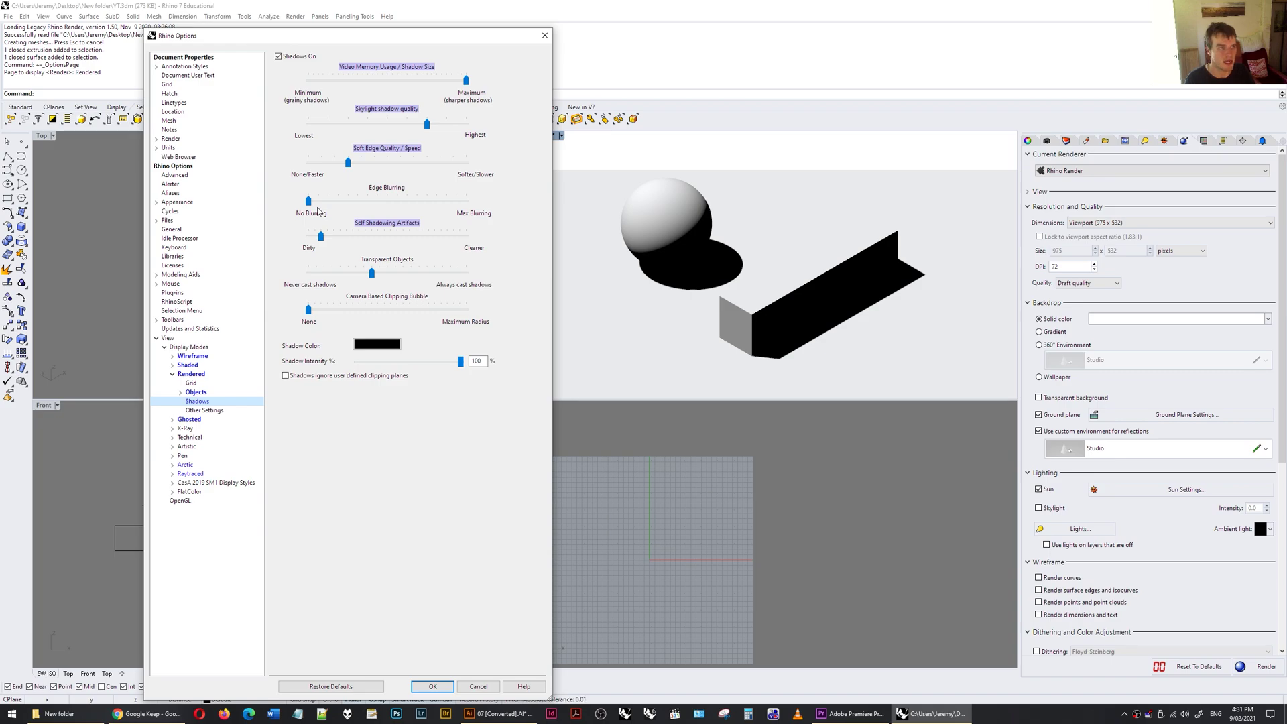
{"action": "mouse_move", "coordinate": [309, 202]}
{"action": "left_mouse_down"}
{"action": "mouse_move", "coordinate": [398, 205]}
{"action": "mouse_move", "coordinate": [310, 213]}
{"action": "left_mouse_up"}
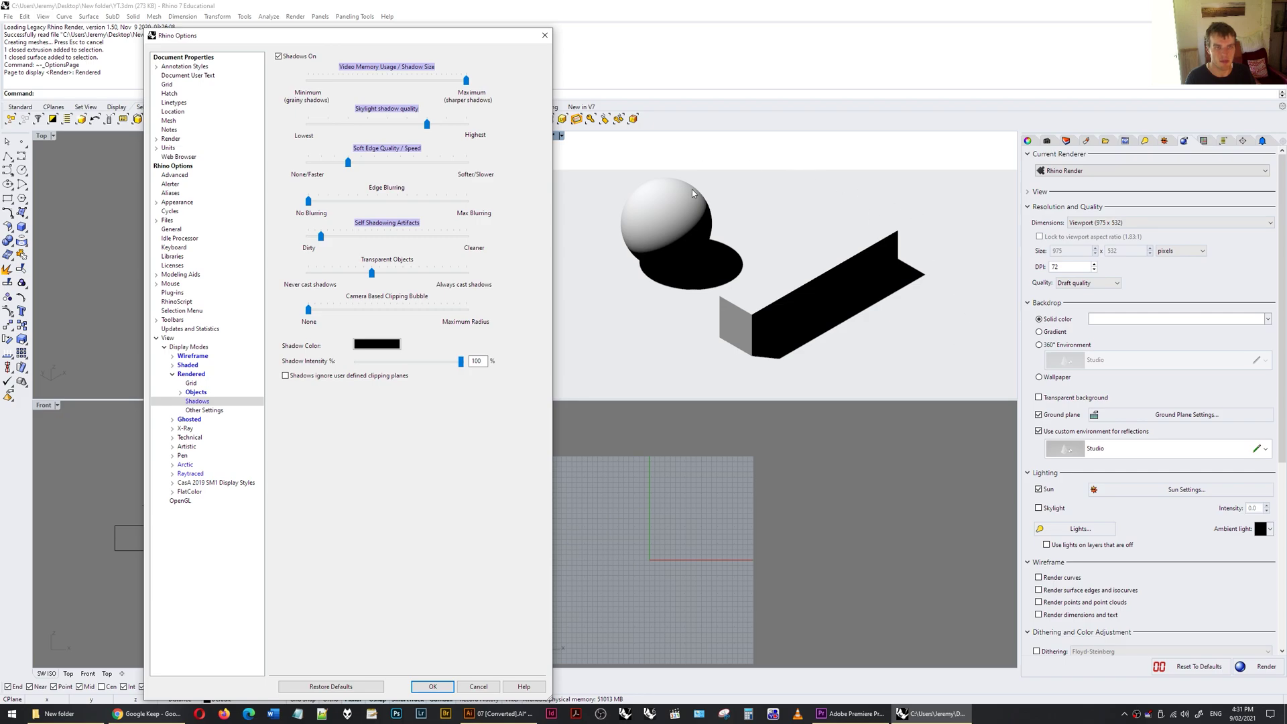
{"action": "left_click", "coordinate": [433, 687]}
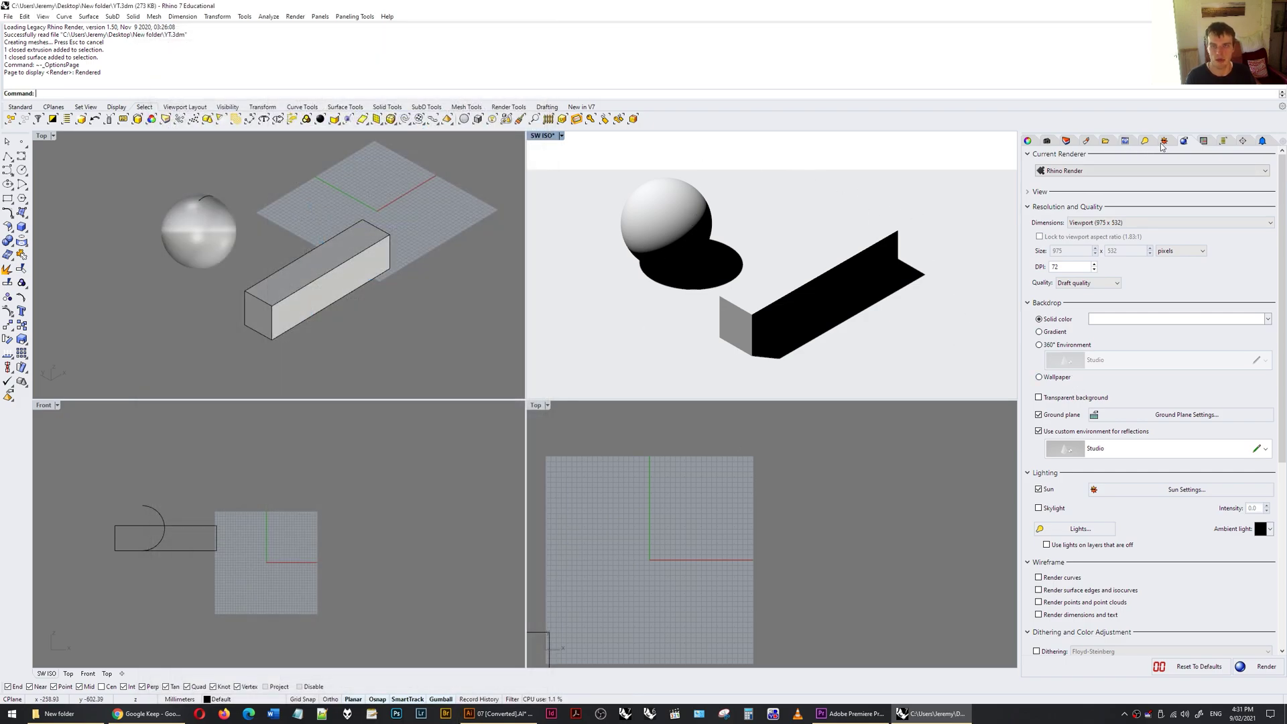
In the lights list, turn the Skylight off so the shadows render solid black
{"action": "left_click", "coordinate": [1165, 140]}
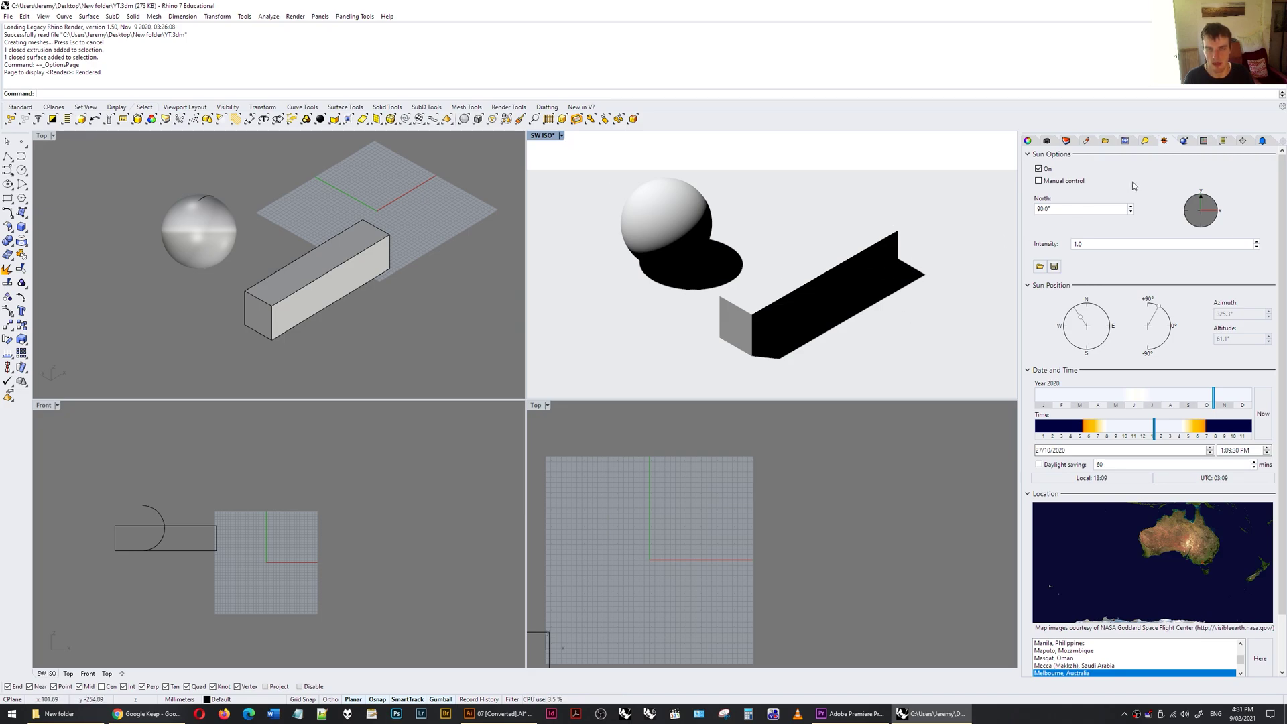
{"action": "left_click", "coordinate": [1143, 141]}
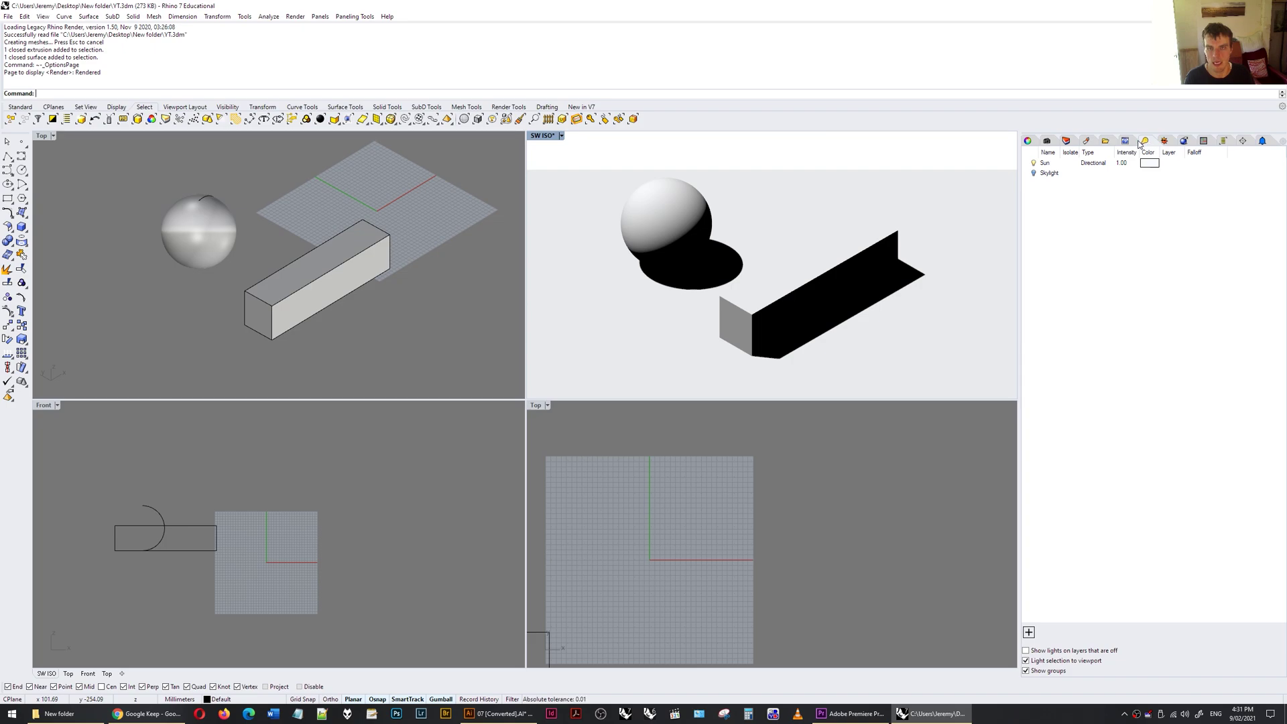
{"action": "left_click", "coordinate": [1036, 174]}
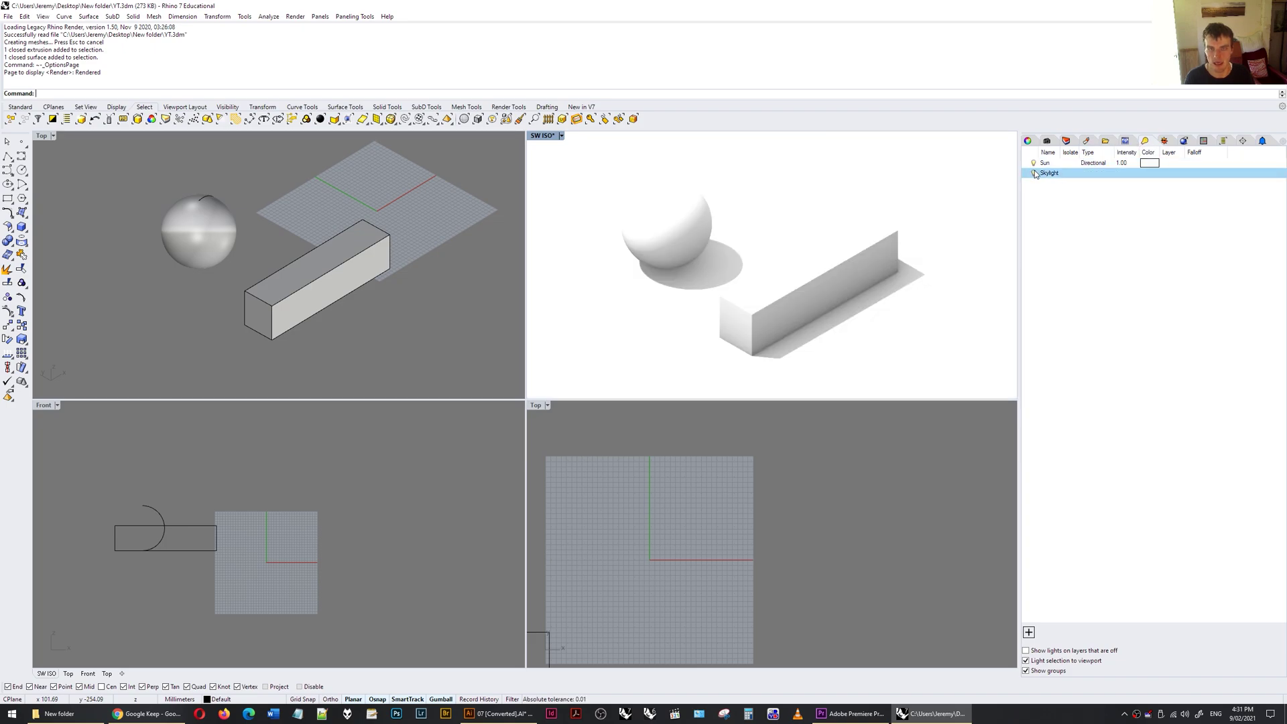
{"action": "left_click", "coordinate": [1034, 173]}
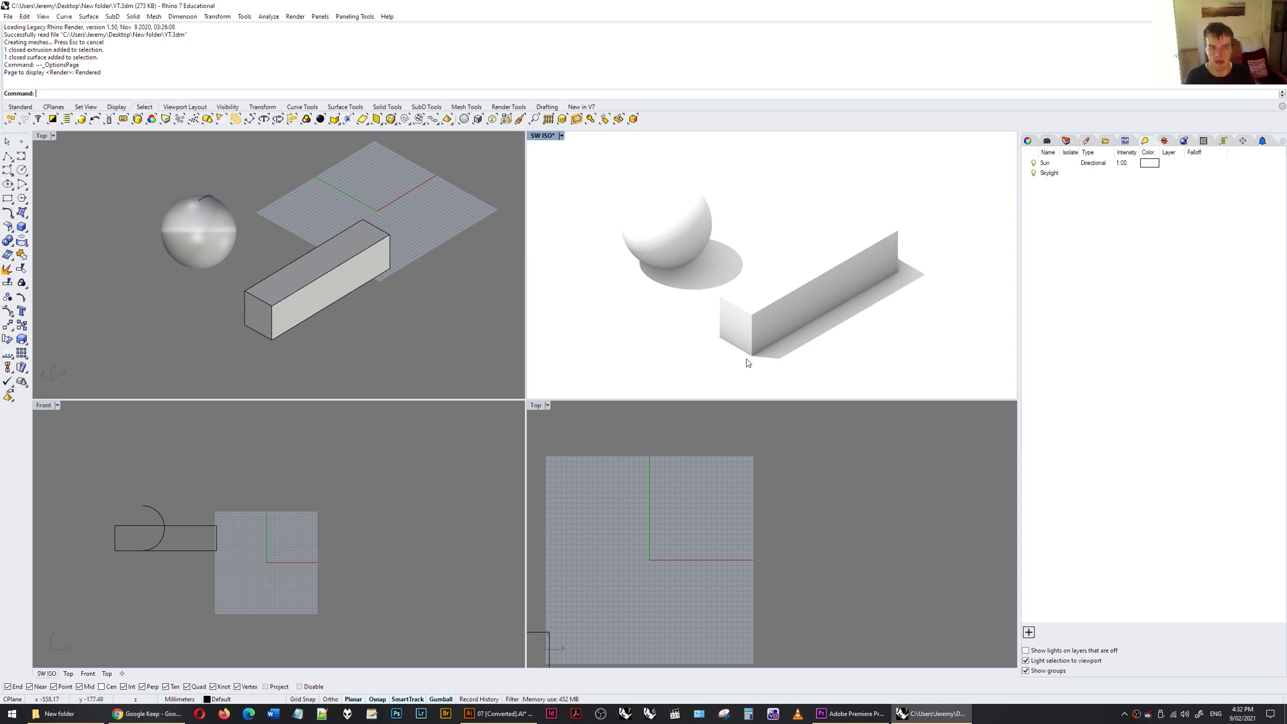
{"action": "left_click", "coordinate": [1042, 172]}
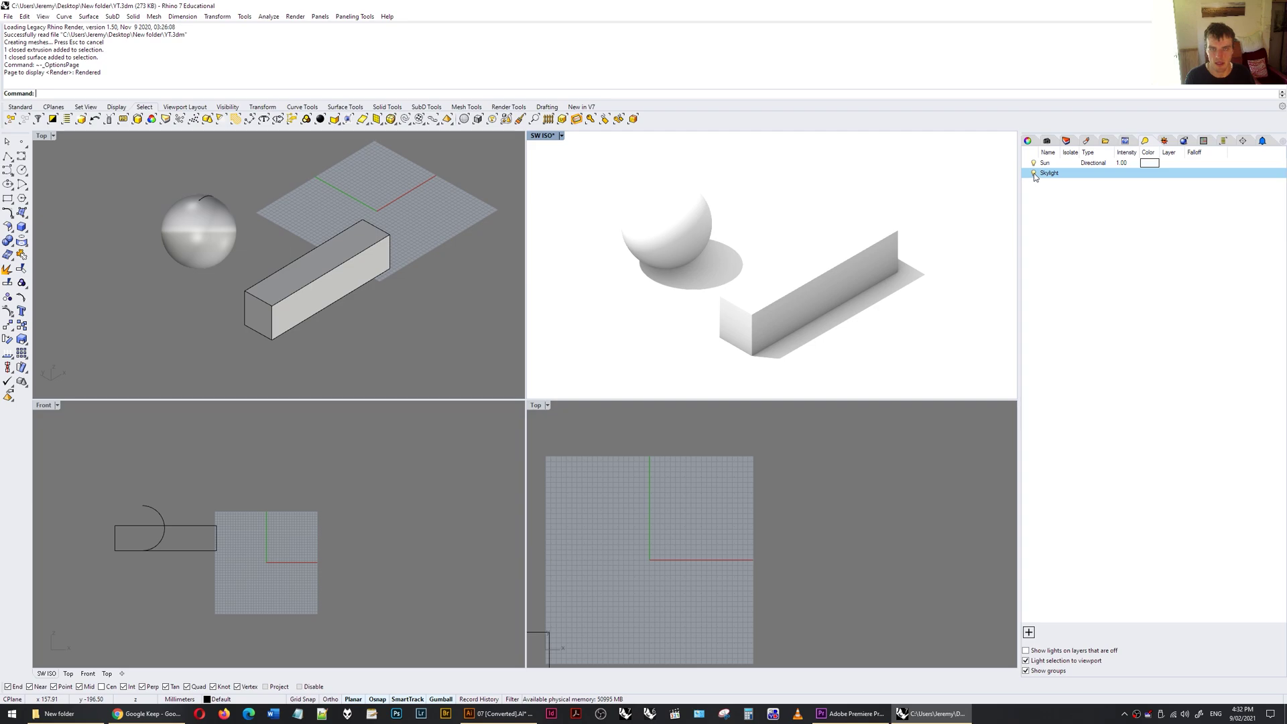
{"action": "left_click", "coordinate": [1034, 173]}
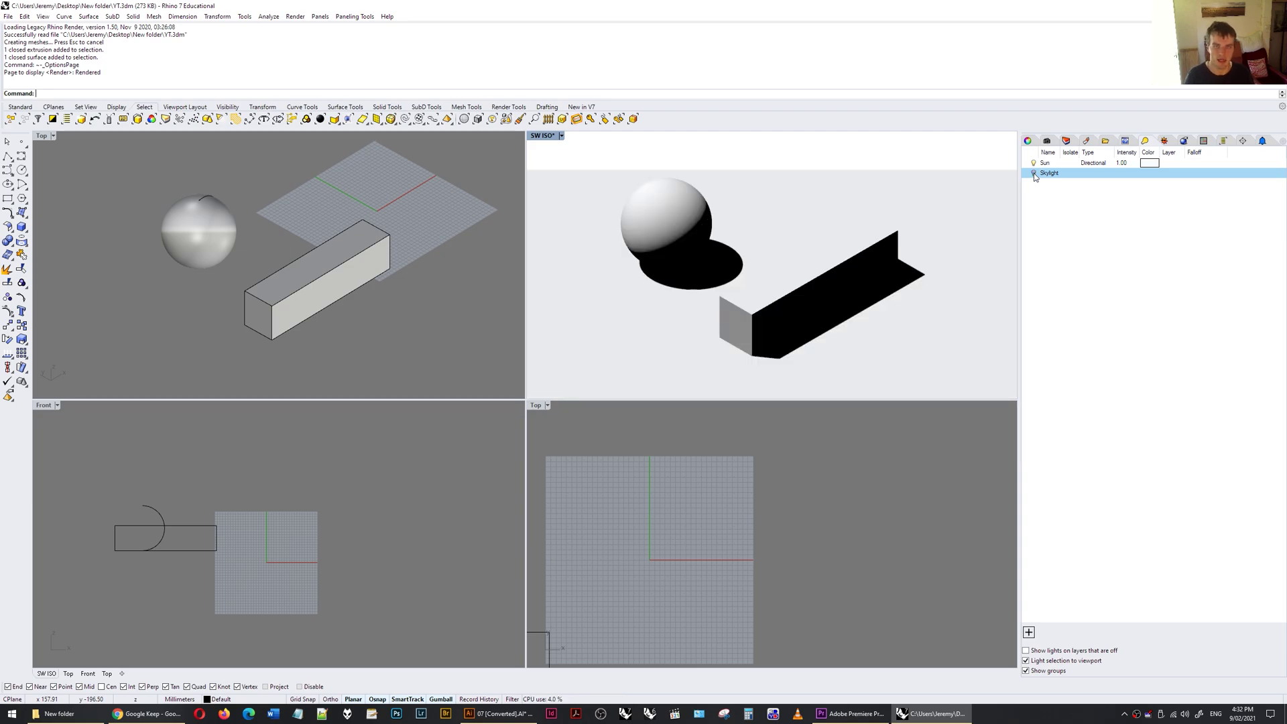
{"action": "left_click", "coordinate": [963, 179]}
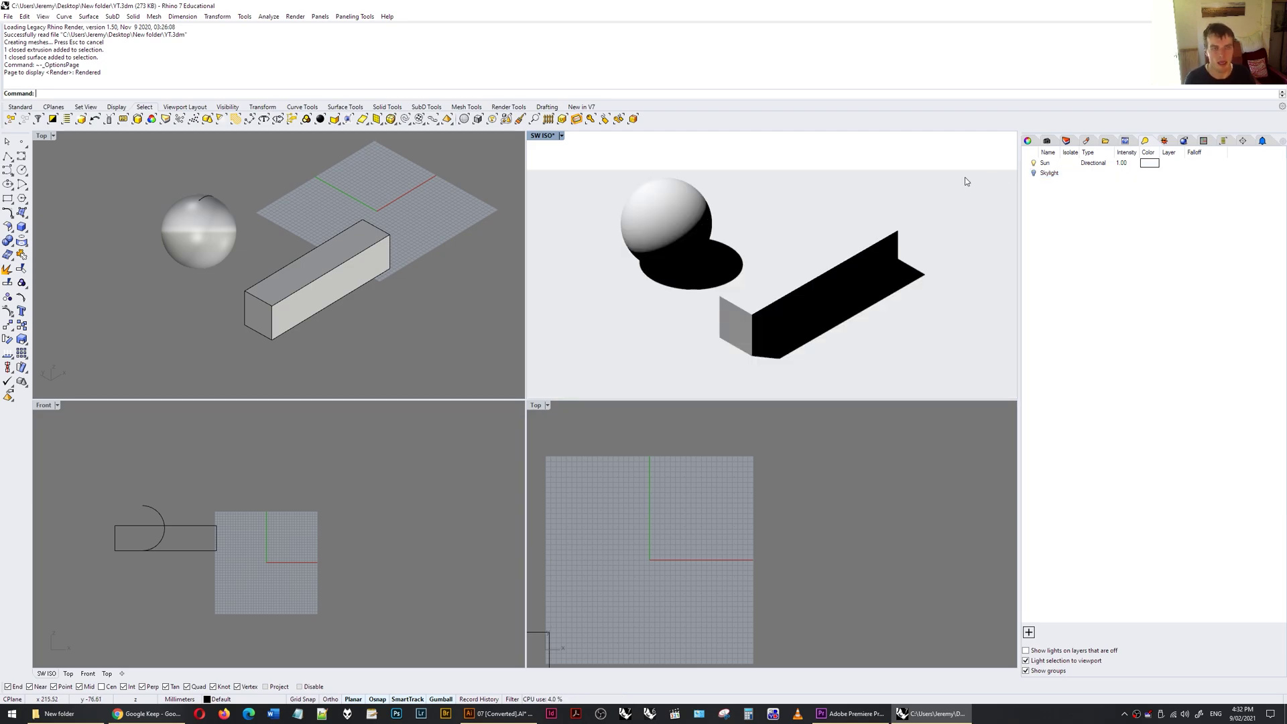
Select and deselect the sphere, then pick the Sun in the lights list
{"action": "left_click", "coordinate": [669, 194]}
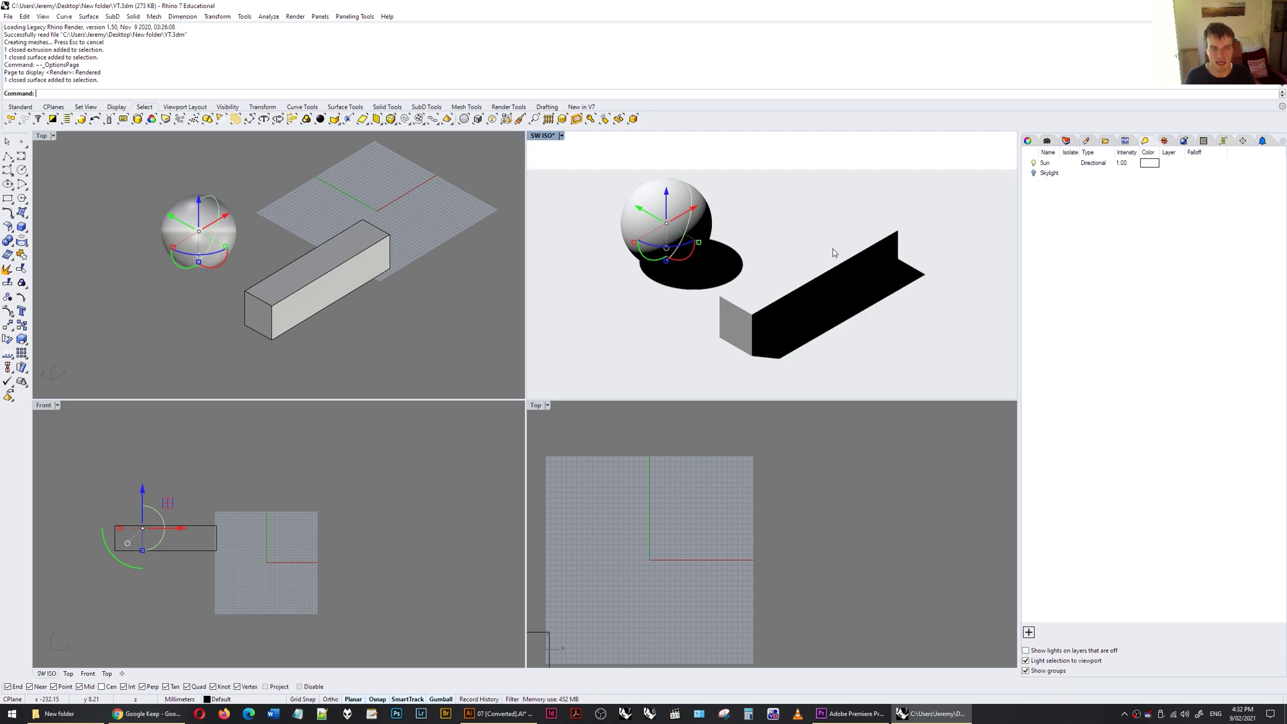
{"action": "left_click", "coordinate": [881, 183]}
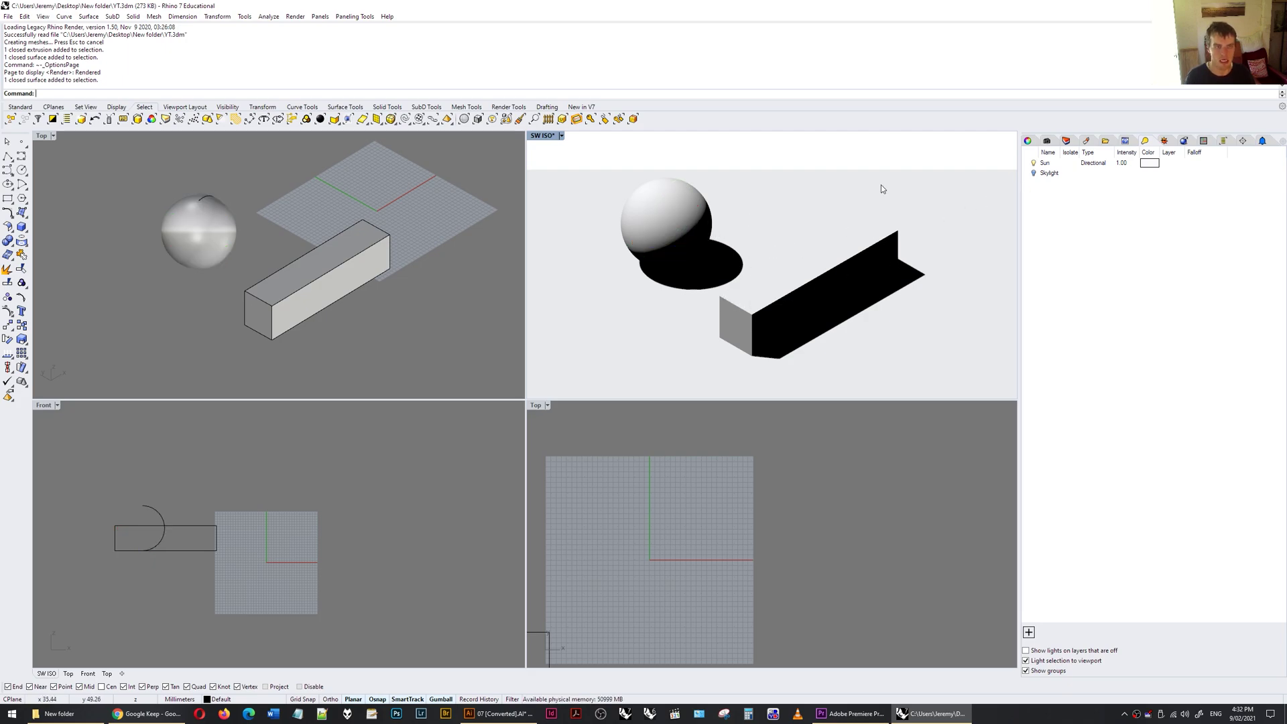
{"action": "left_click", "coordinate": [1138, 166]}
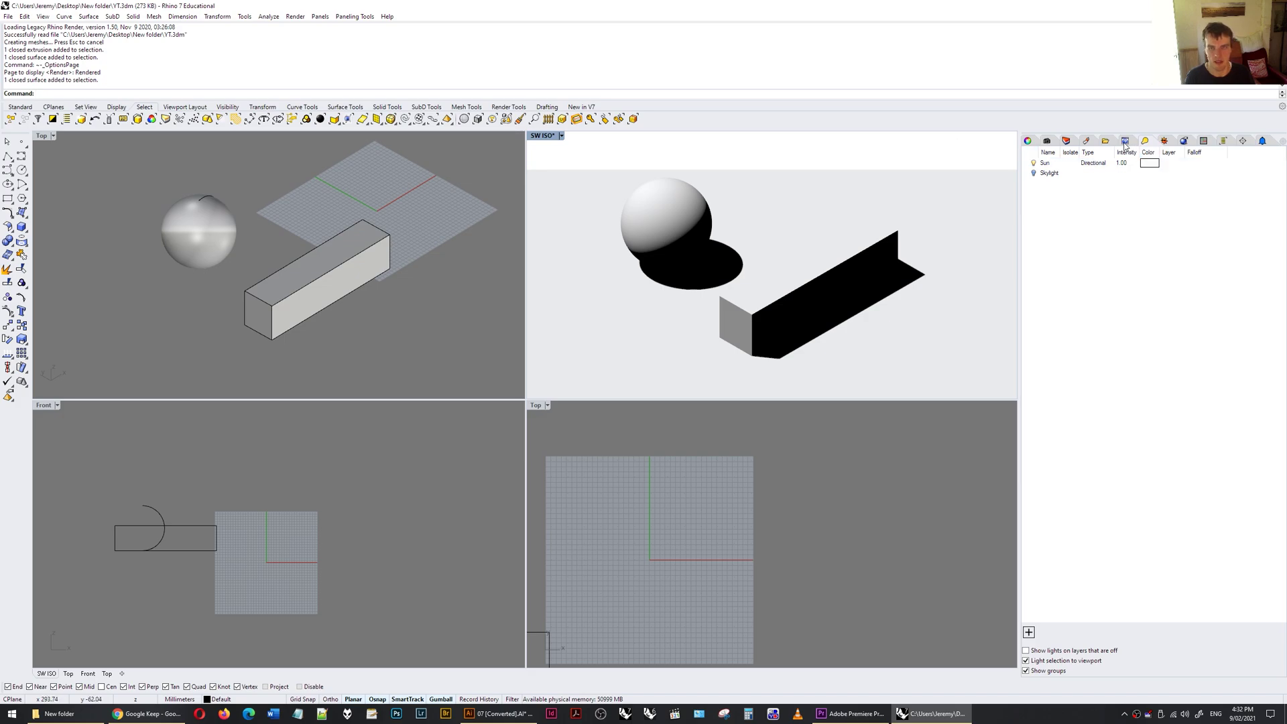
Set the Sun's Intensity to 100 in its settings
{"action": "left_click", "coordinate": [1163, 141]}
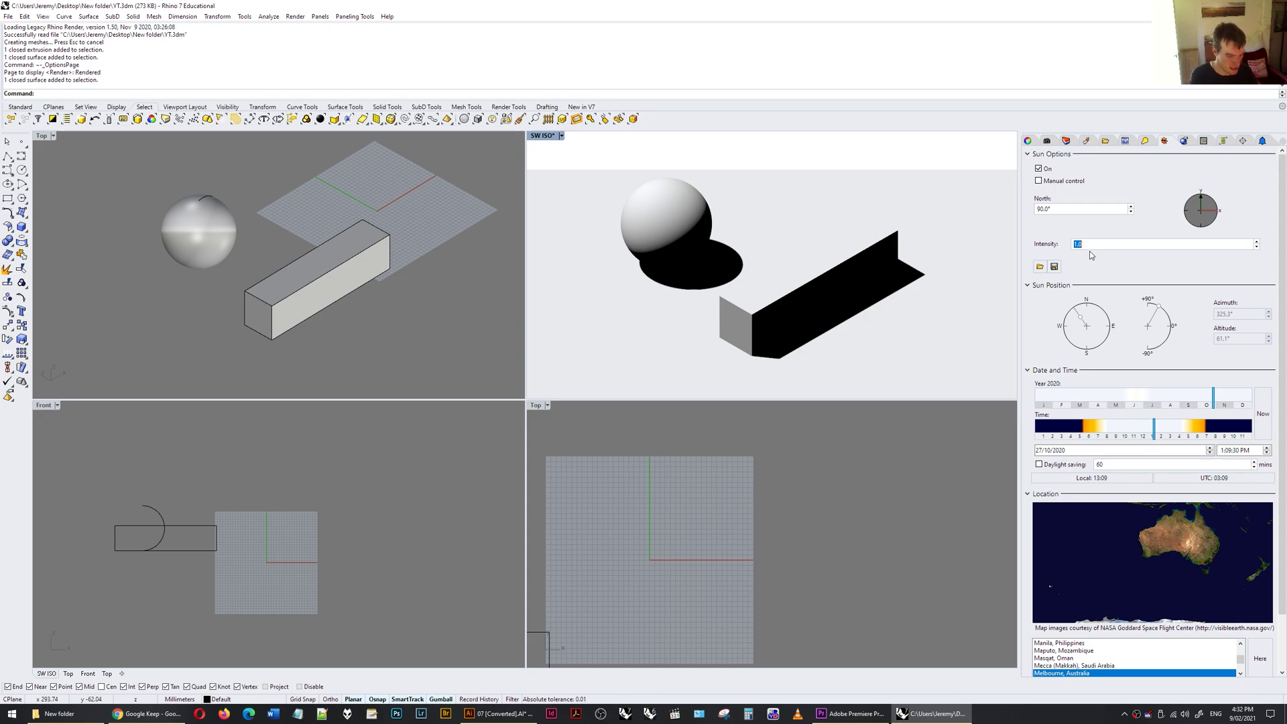
{"action": "type", "text": "10"}
{"action": "key", "text": "Return"}
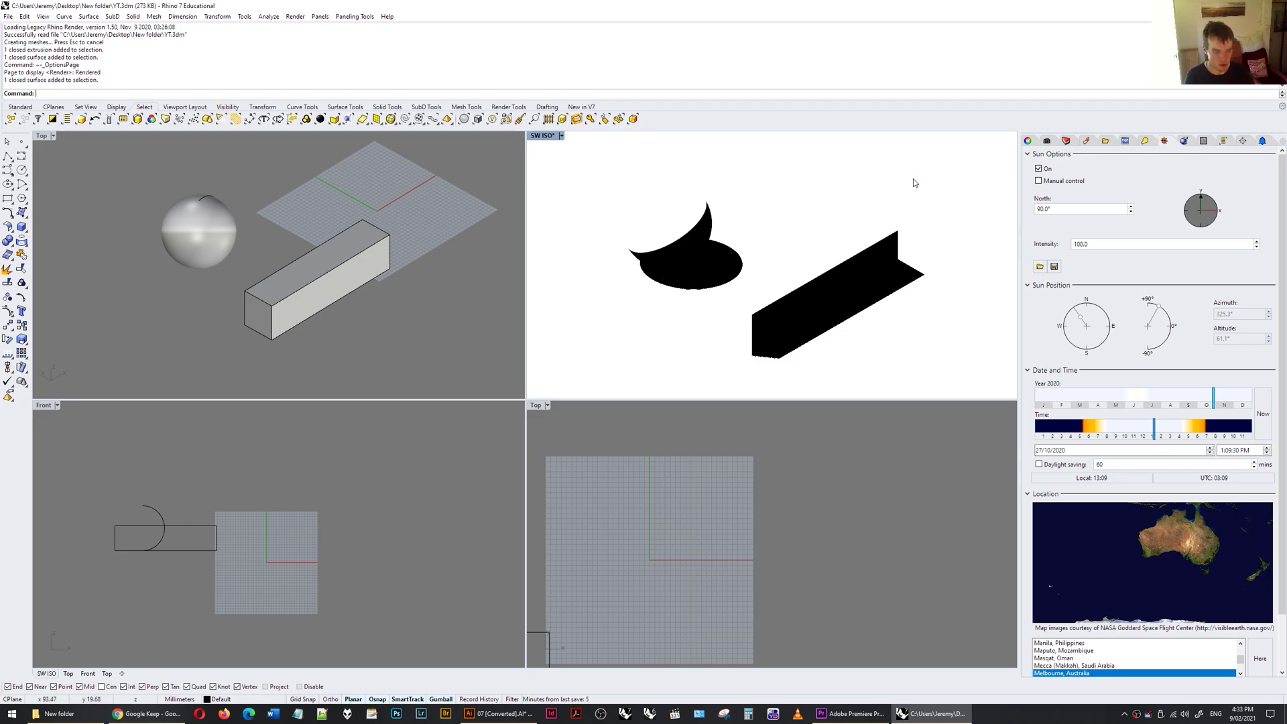
Print the SW ISO shadow view to an image file, overwriting 2.jpg
{"action": "key", "text": "ctrl+p"}
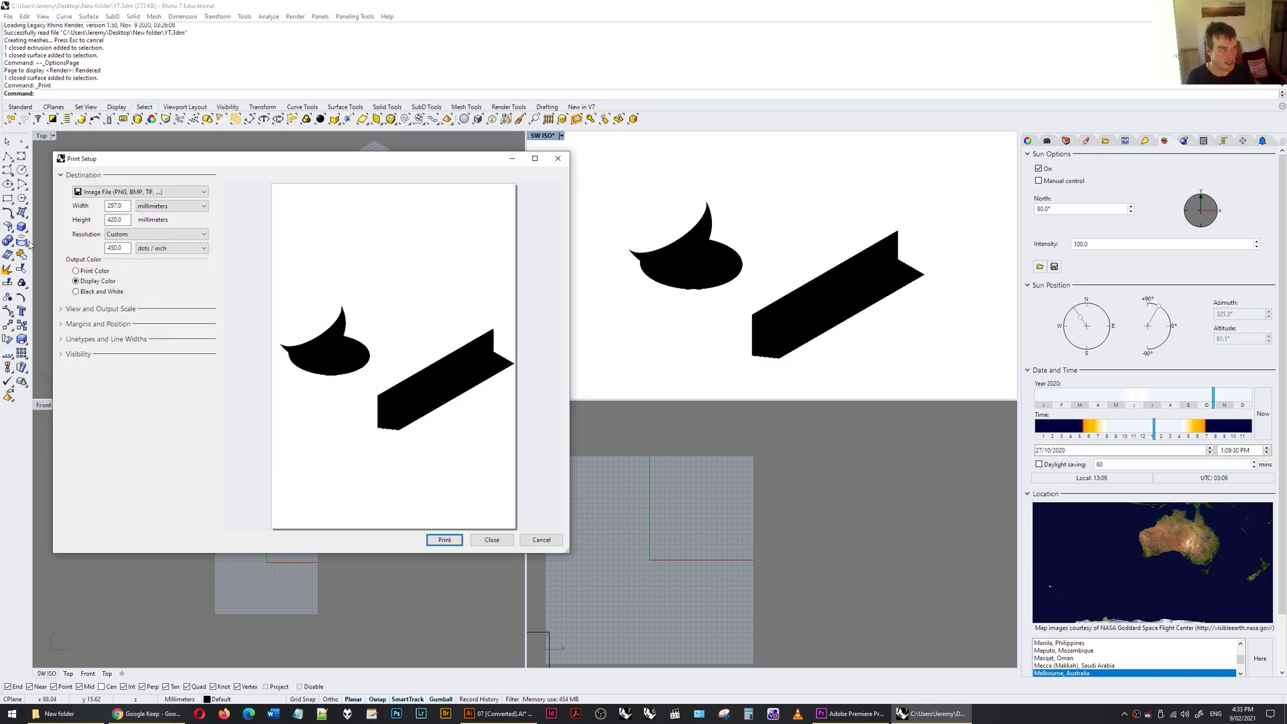
{"action": "left_click", "coordinate": [62, 310]}
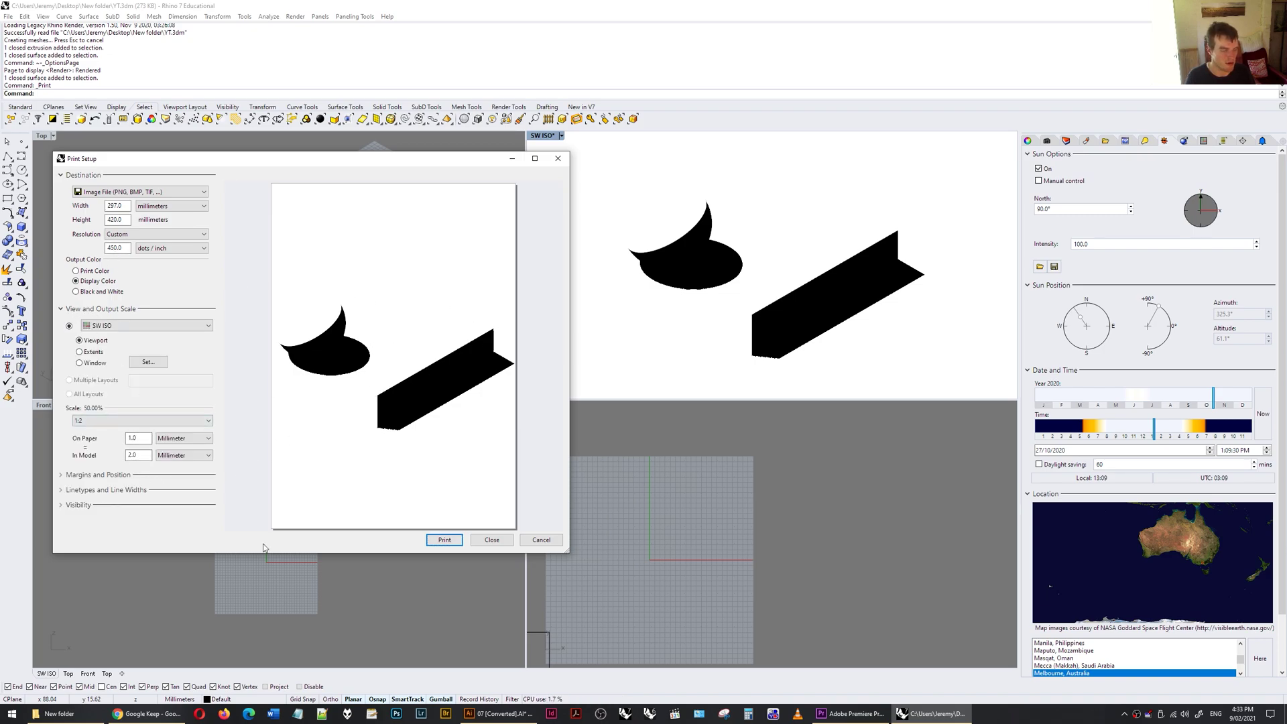
{"action": "left_click", "coordinate": [444, 541]}
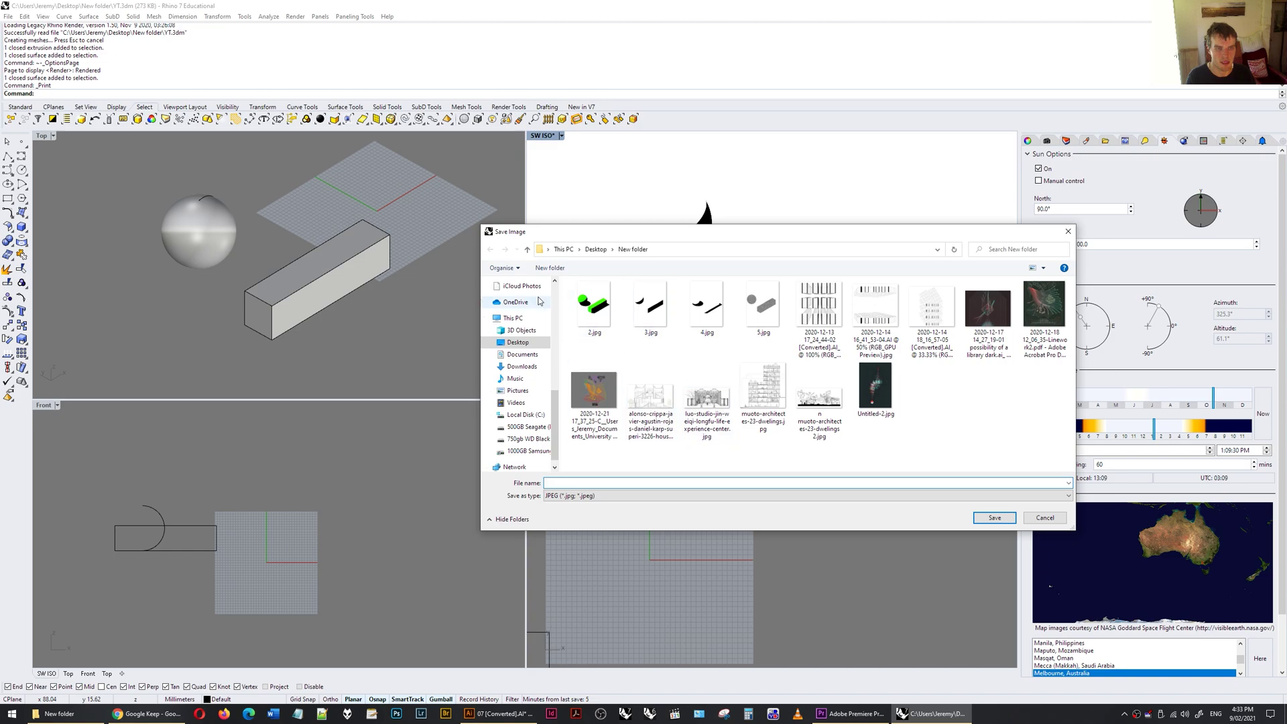
{"action": "double_click", "coordinate": [582, 312]}
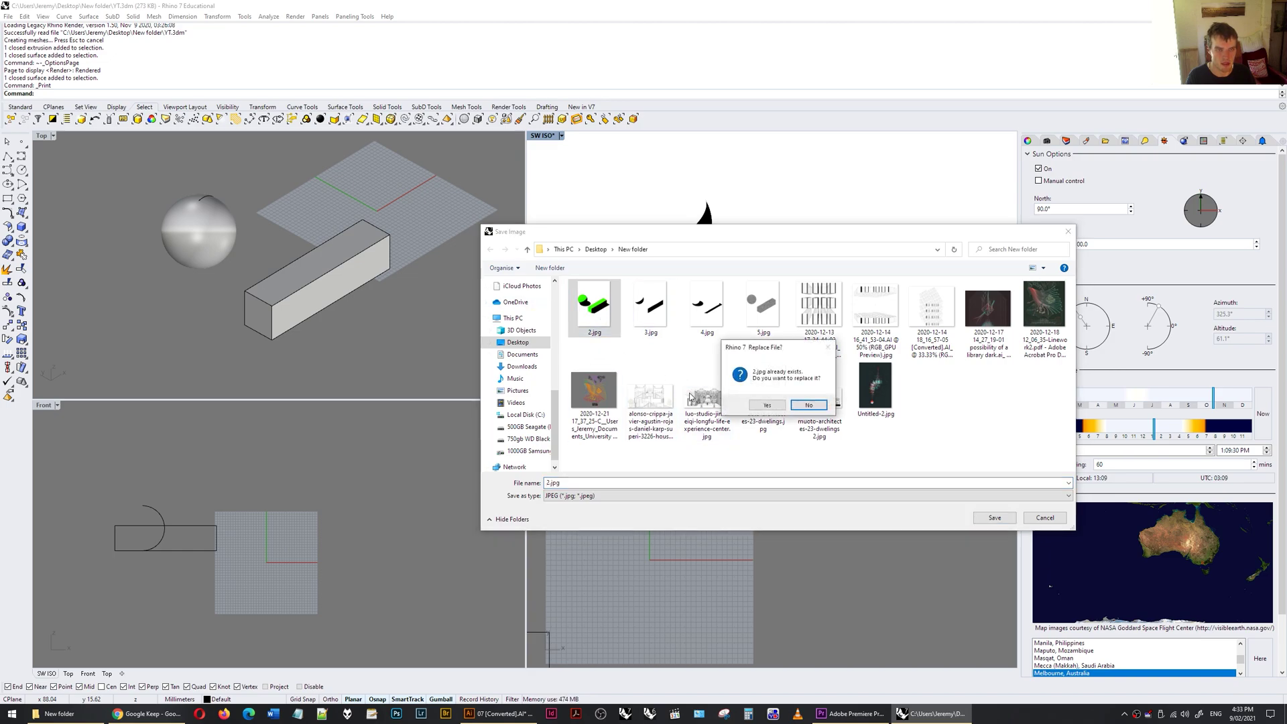
{"action": "left_click", "coordinate": [771, 406]}
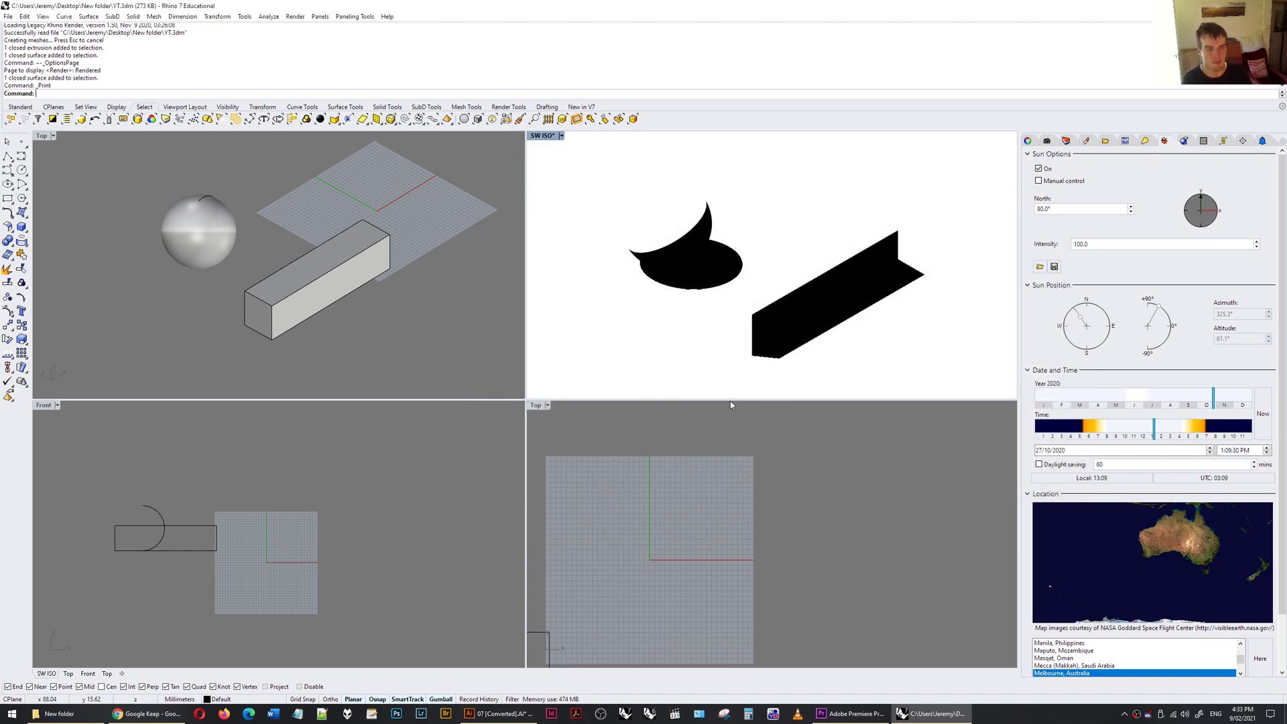
Make2D (M2) the window-selected sphere and box, then zoom the Top view to the result
{"action": "left_click_drag", "start_coordinate": [934, 163], "coordinate": [618, 345]}
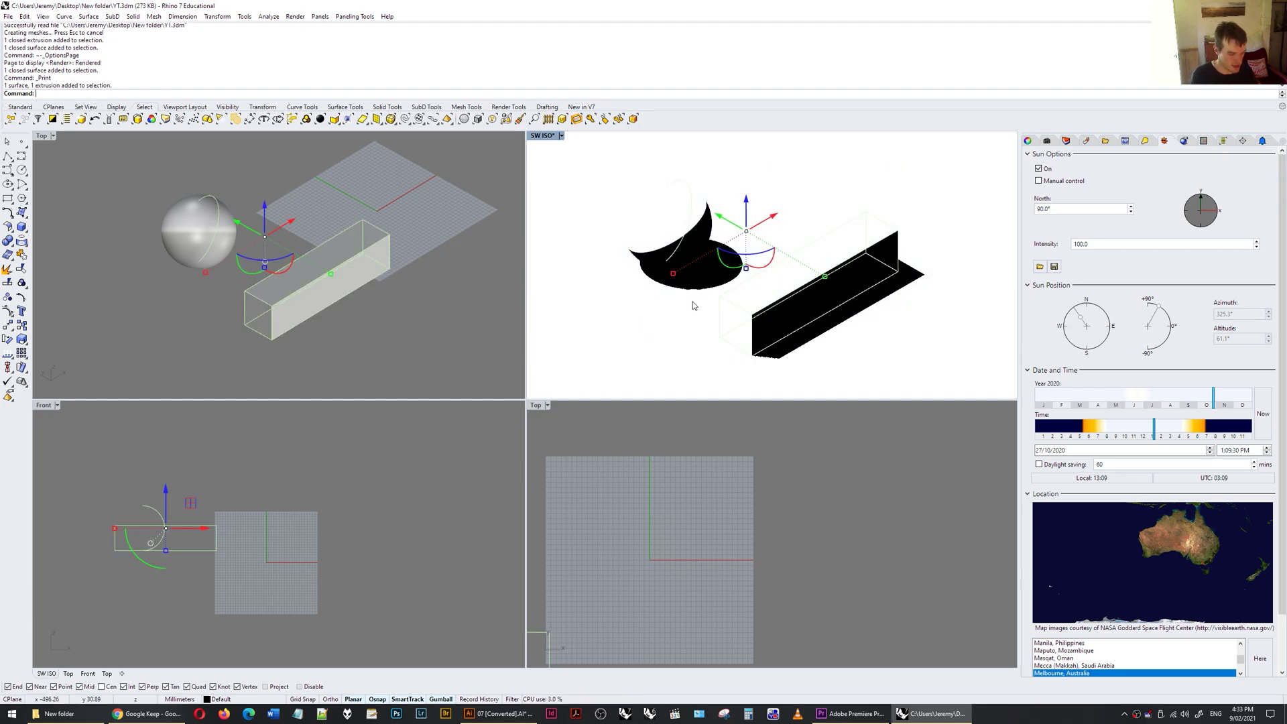
{"action": "type", "text": "M2"}
{"action": "key", "text": "Return"}
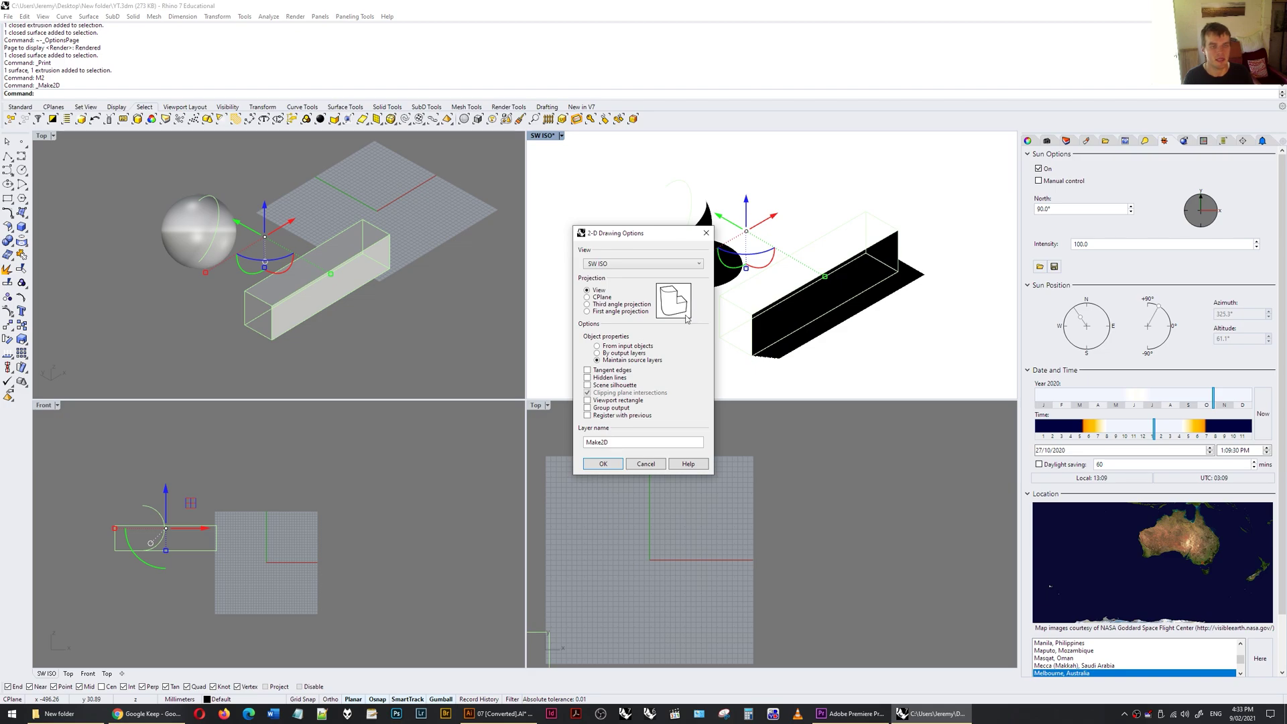
{"action": "left_click", "coordinate": [609, 463]}
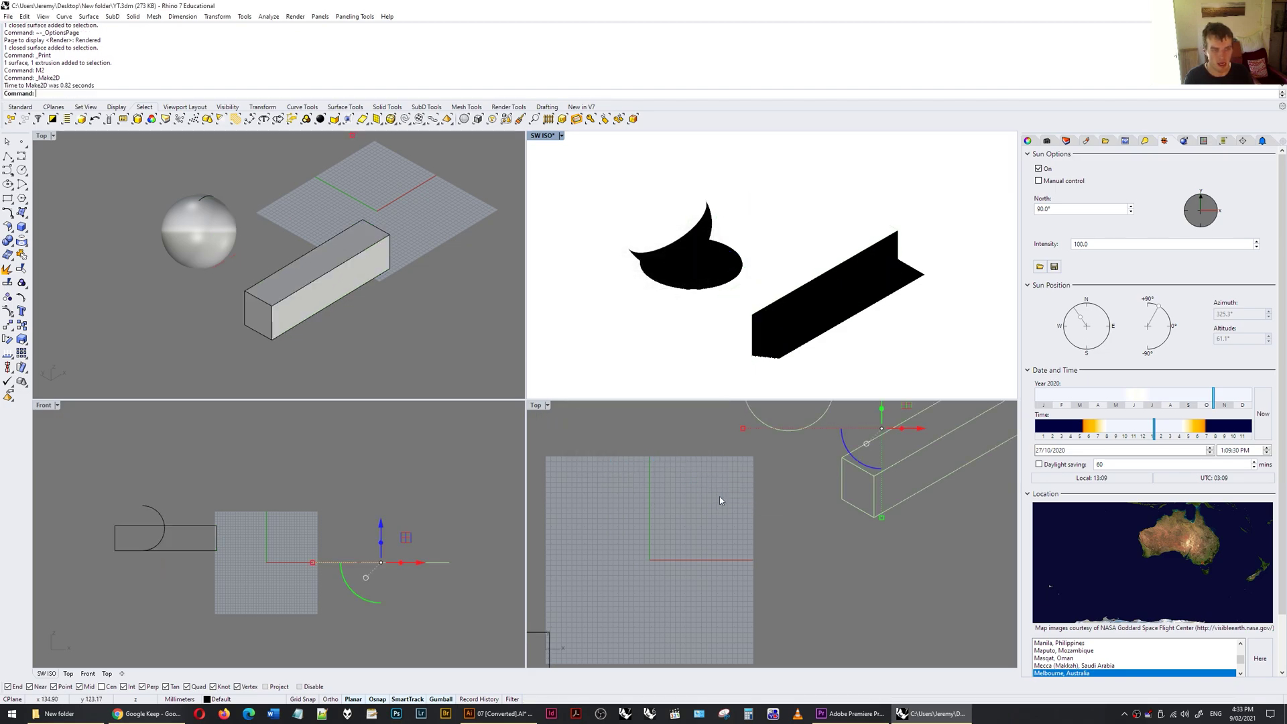
{"action": "left_click", "coordinate": [536, 405]}
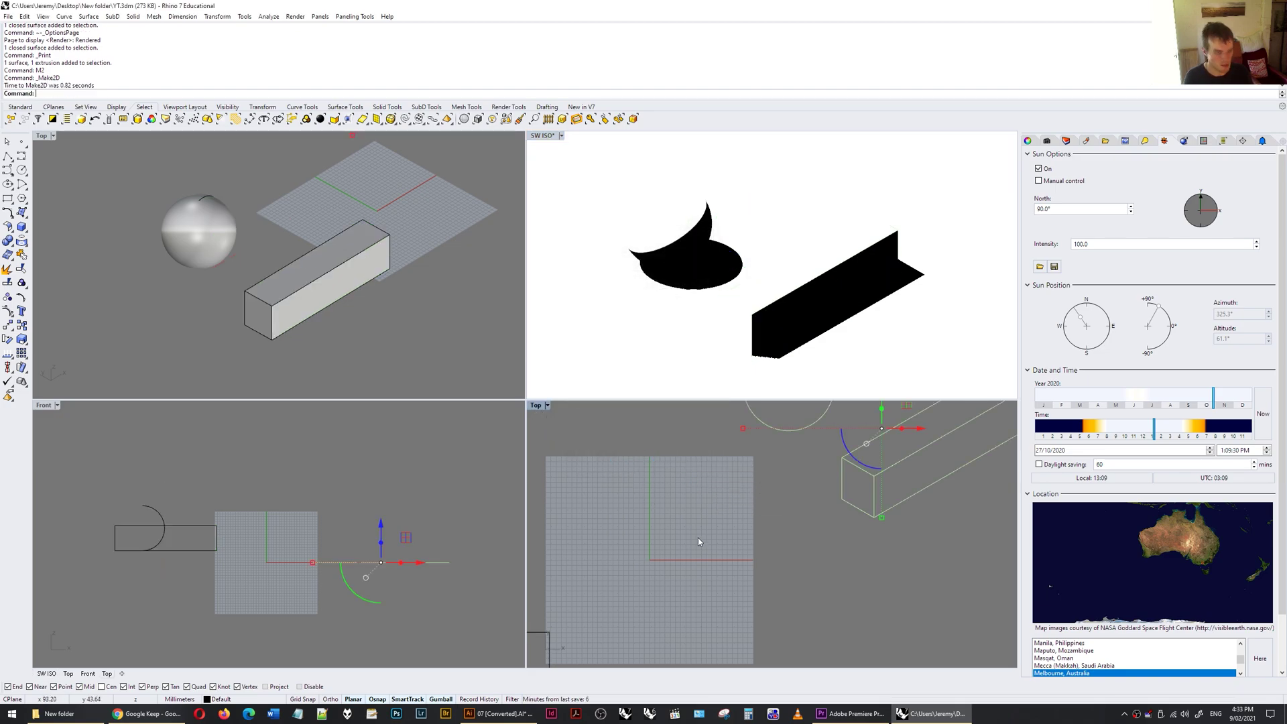
{"action": "type", "text": "ZS"}
{"action": "key", "text": "Return"}
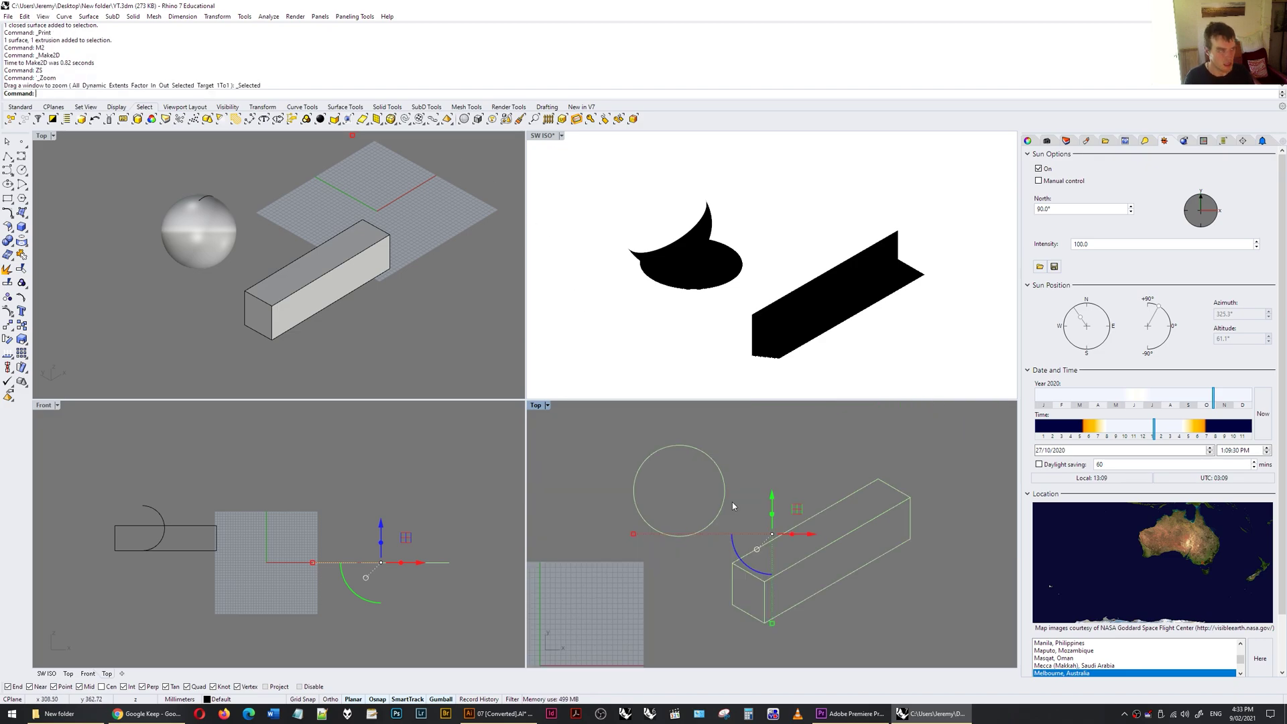
Export the selected linework to Desktop > New folder as Adobe Illustrator (*.ai)
{"action": "left_click", "coordinate": [8, 17]}
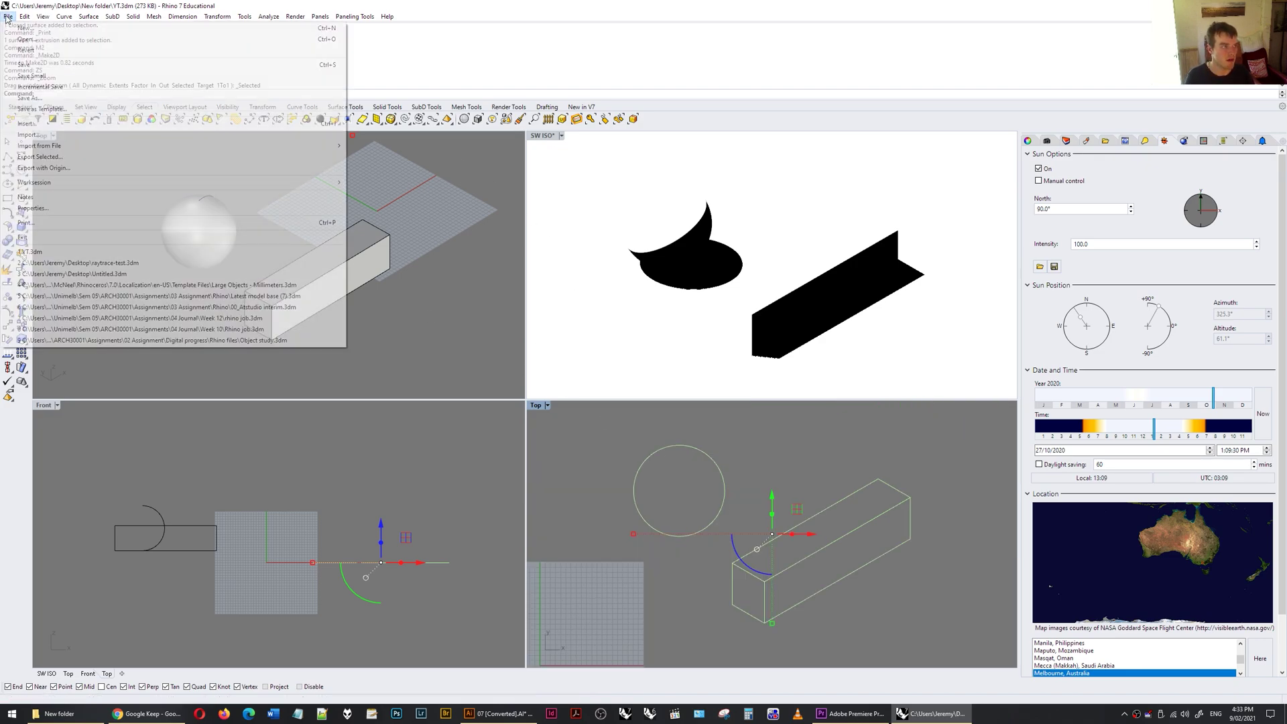
{"action": "left_click", "coordinate": [56, 156]}
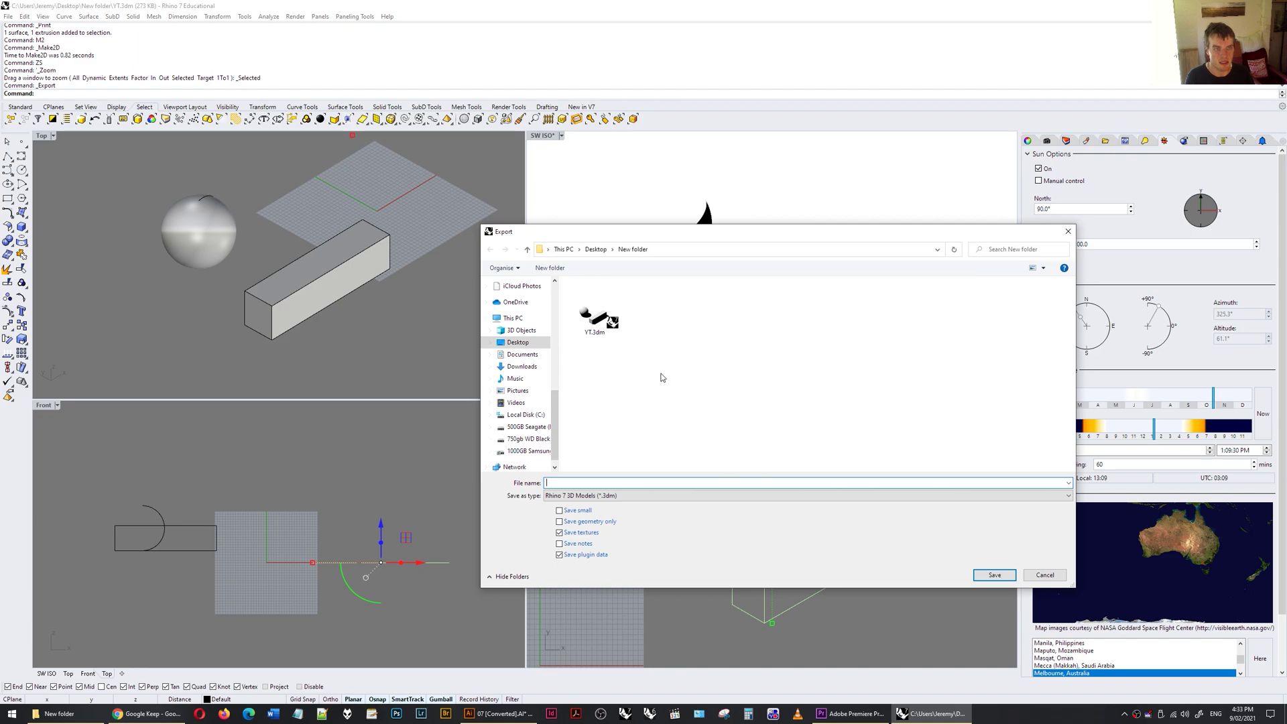
{"action": "left_click", "coordinate": [596, 249]}
{"action": "double_click", "coordinate": [595, 361]}
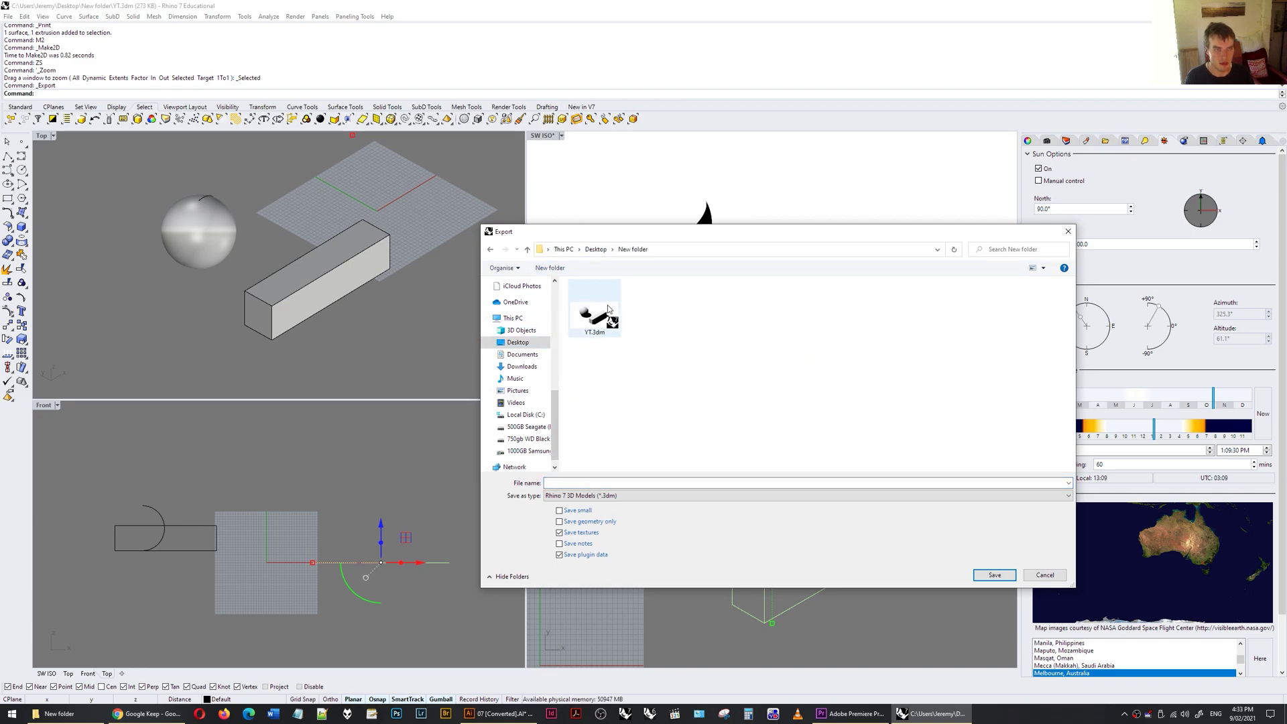
{"action": "left_click", "coordinate": [607, 496]}
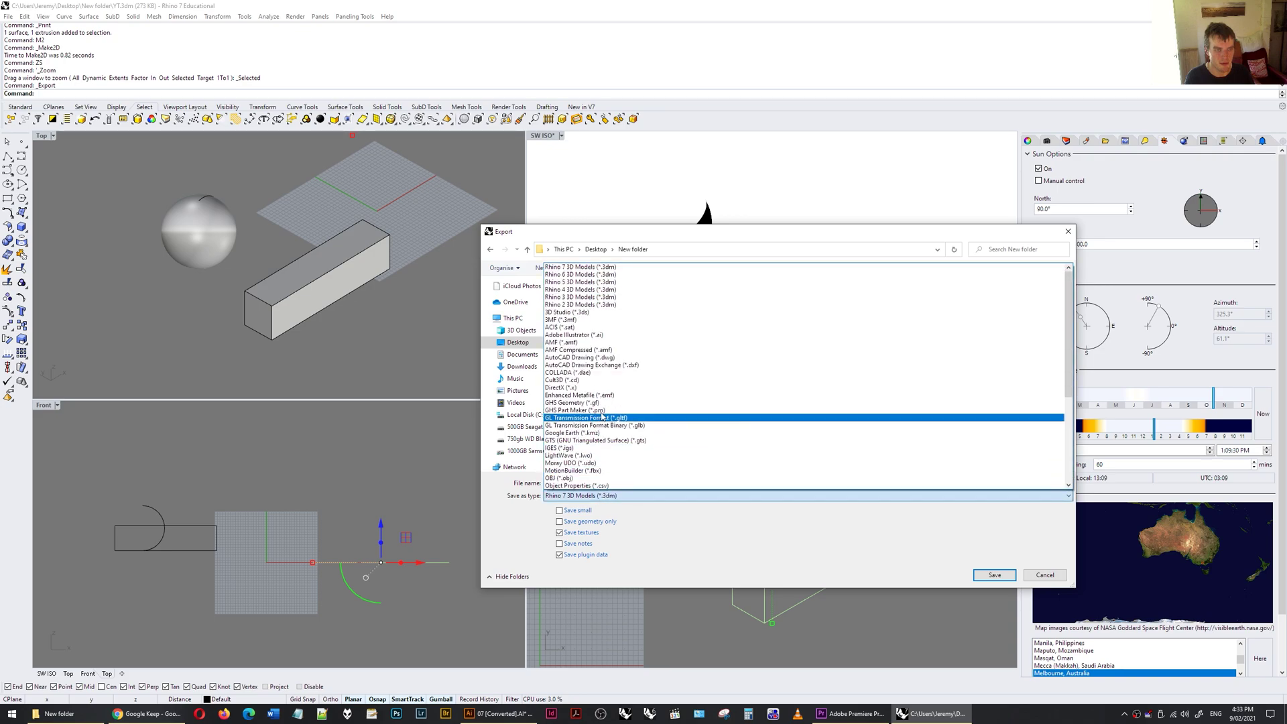
{"action": "left_click", "coordinate": [603, 335]}
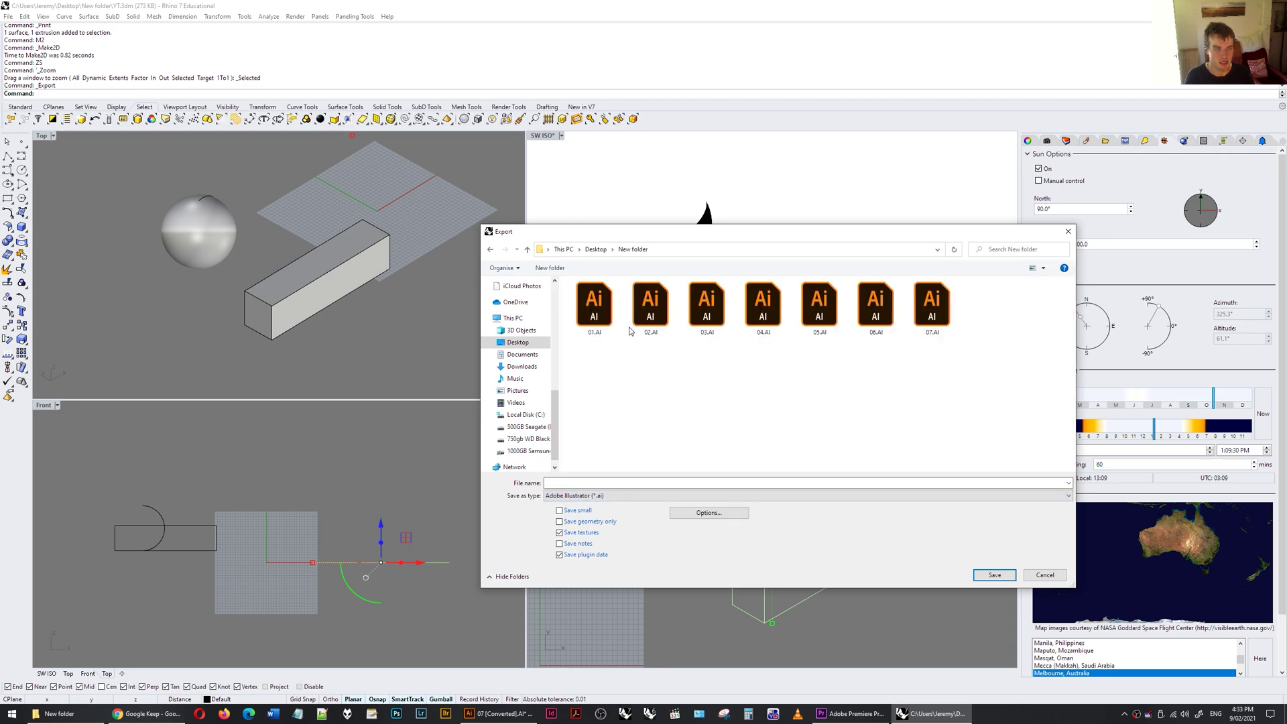
Name the file 08, save it, and accept the AI export options in millimeters
{"action": "double_click", "coordinate": [932, 307]}
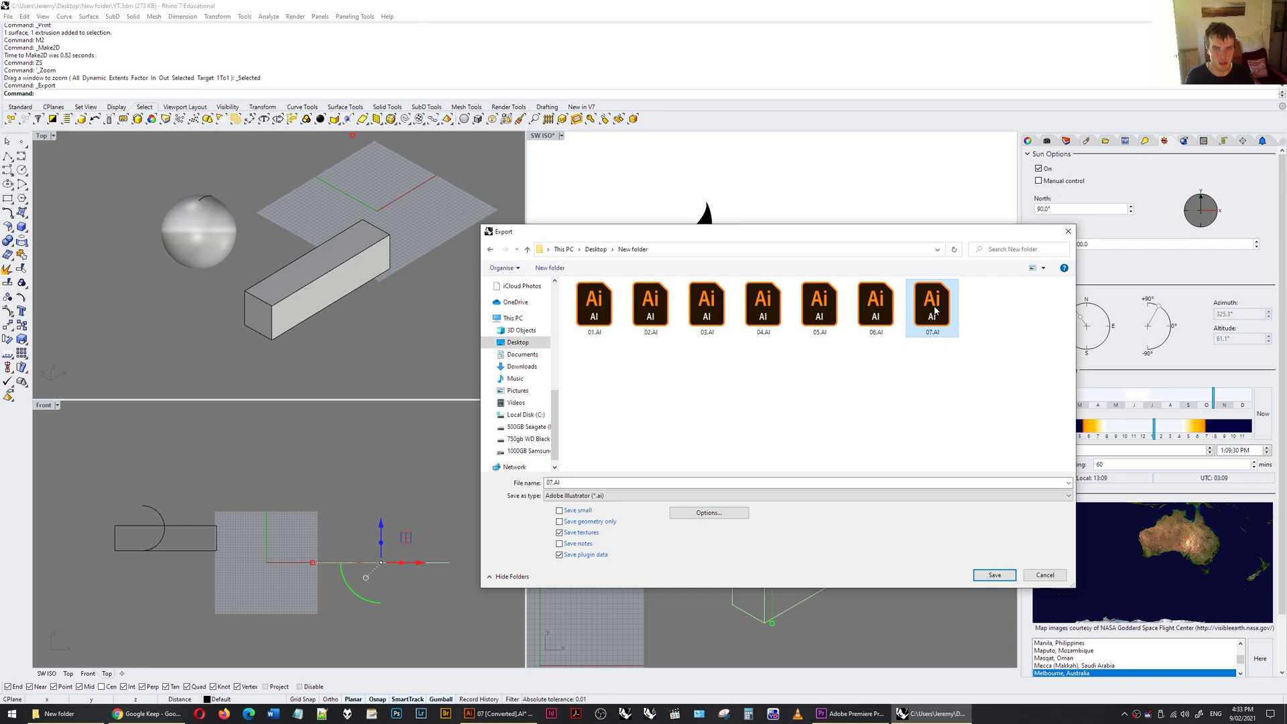
{"action": "left_click", "coordinate": [809, 434]}
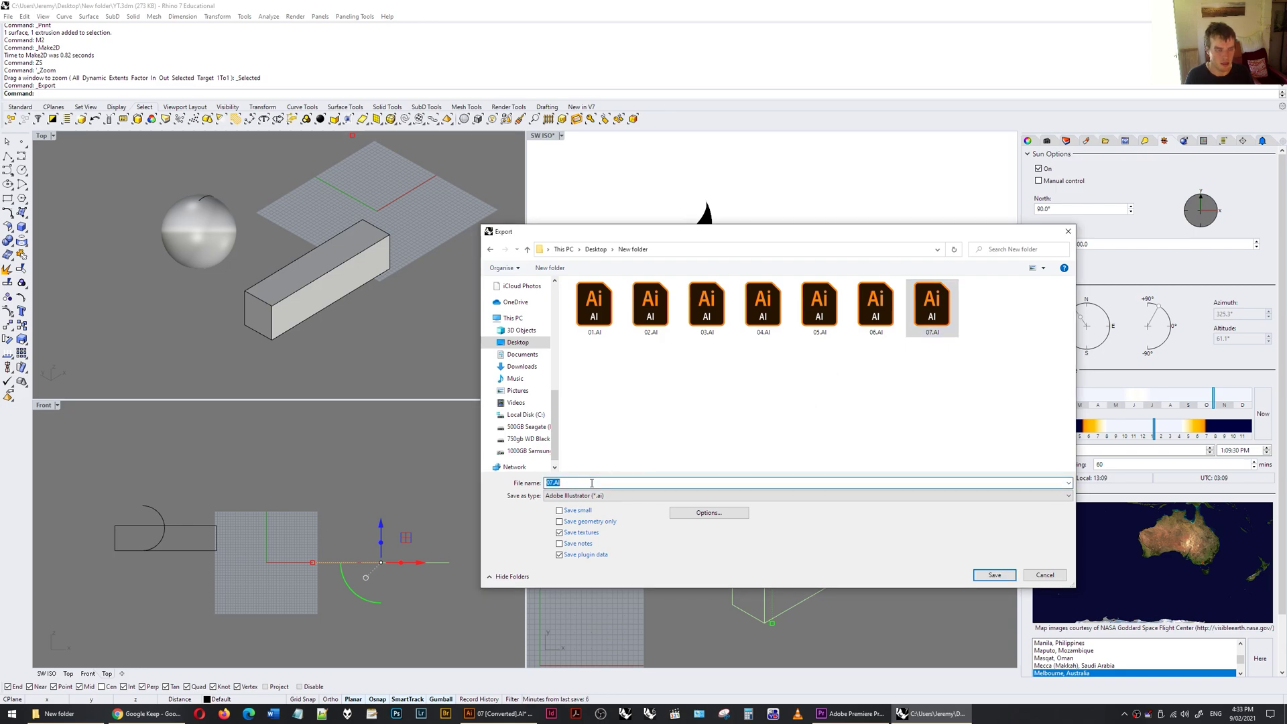
{"action": "type", "text": "08"}
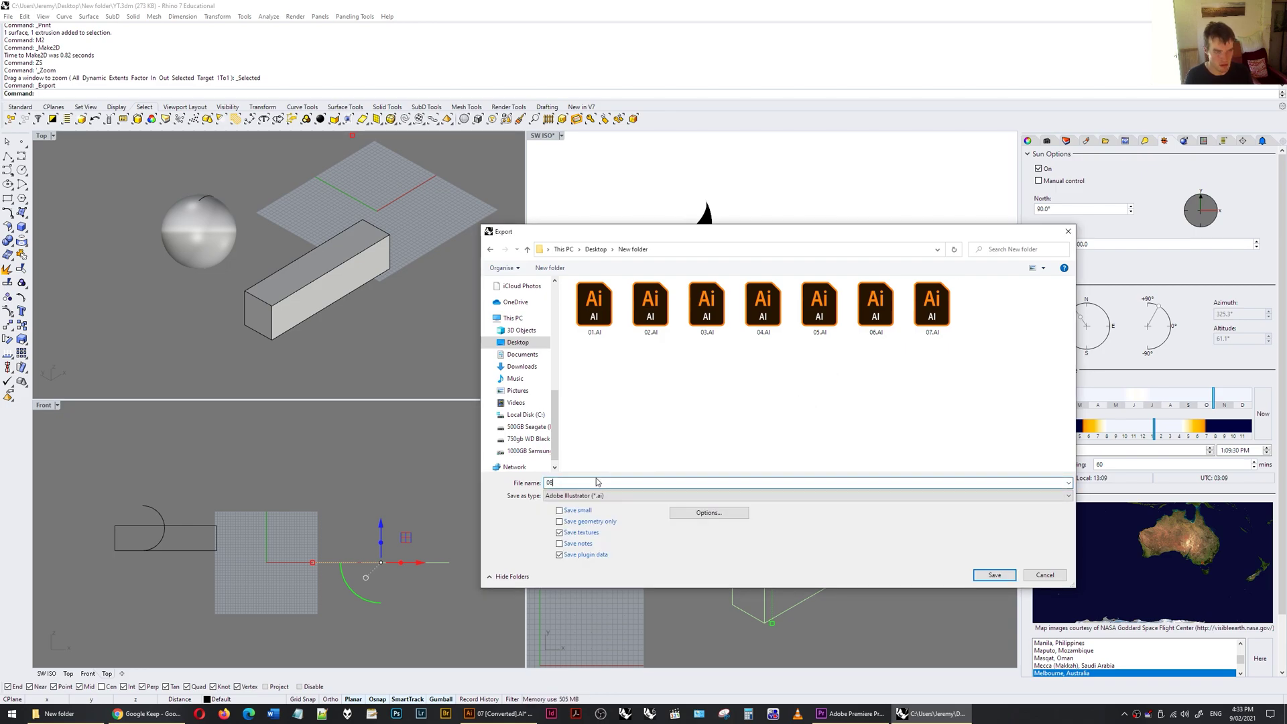
{"action": "left_click", "coordinate": [995, 575]}
{"action": "left_click_drag", "start_coordinate": [560, 289], "coordinate": [538, 290]}
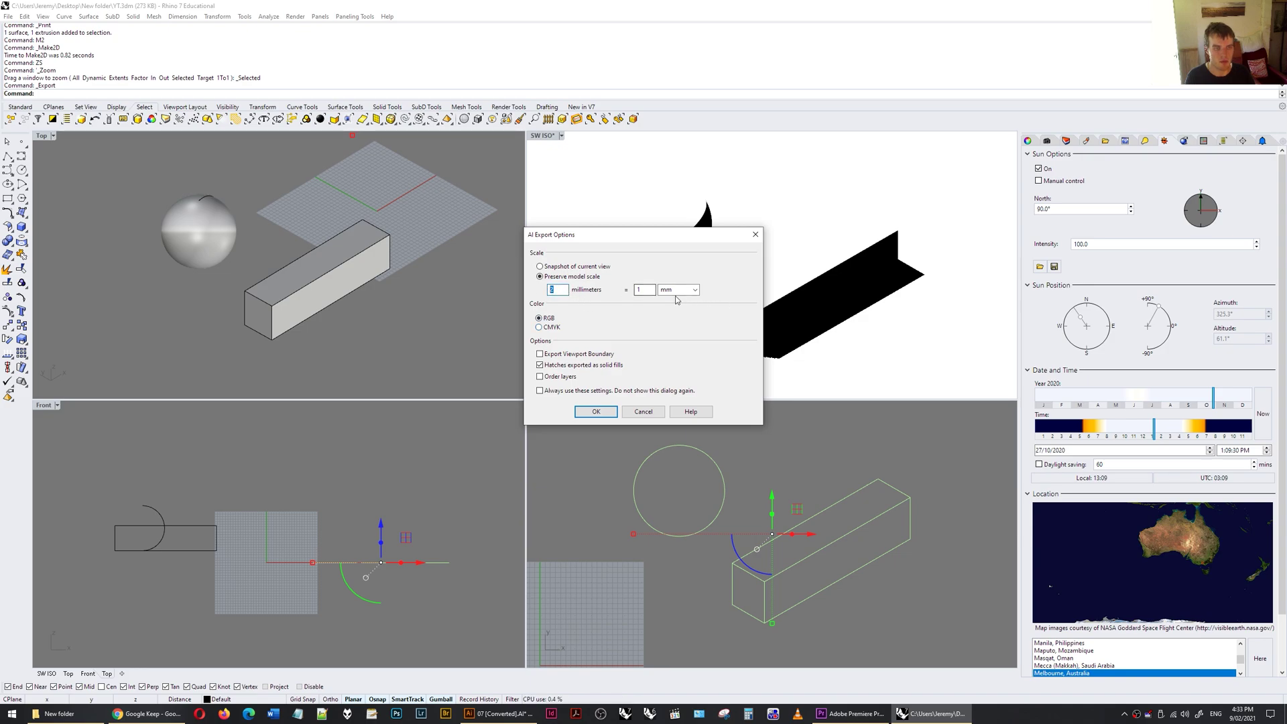
{"action": "left_click", "coordinate": [596, 412]}
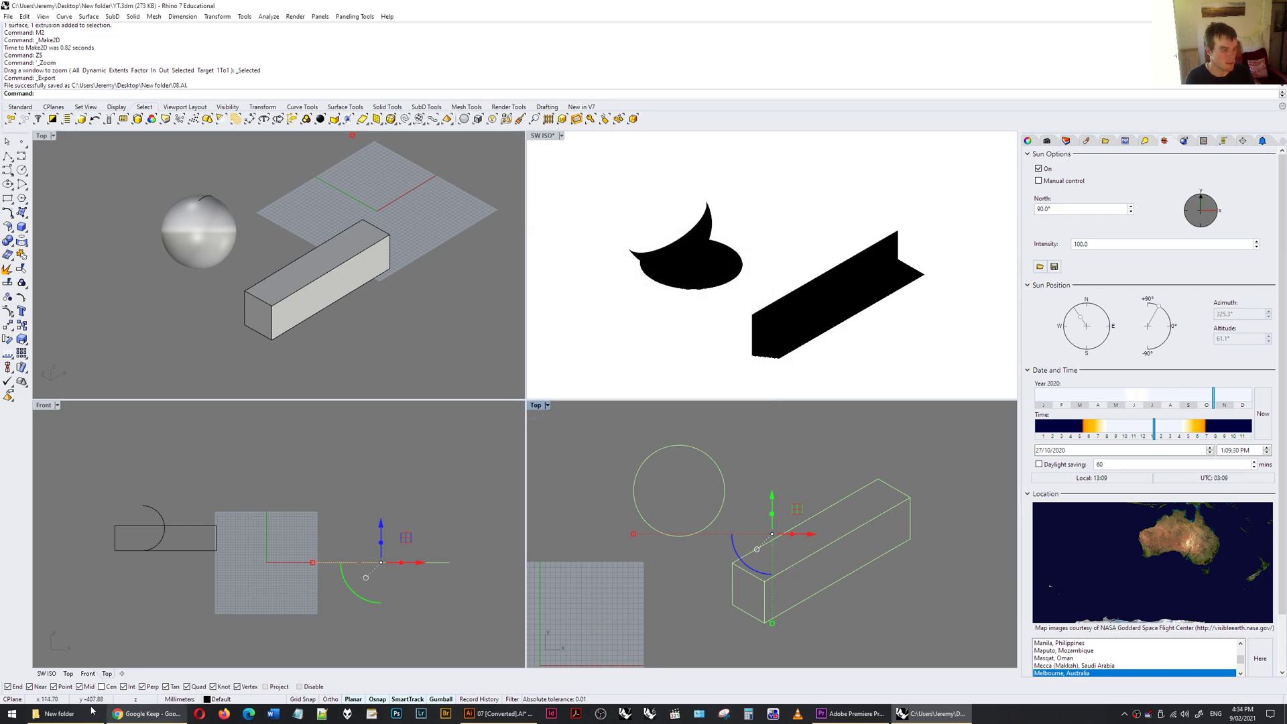
Open 08.AI in Illustrator and move the sphere-and-box drawing left on the artboard
{"action": "left_click", "coordinate": [59, 714]}
{"action": "double_click", "coordinate": [688, 361]}
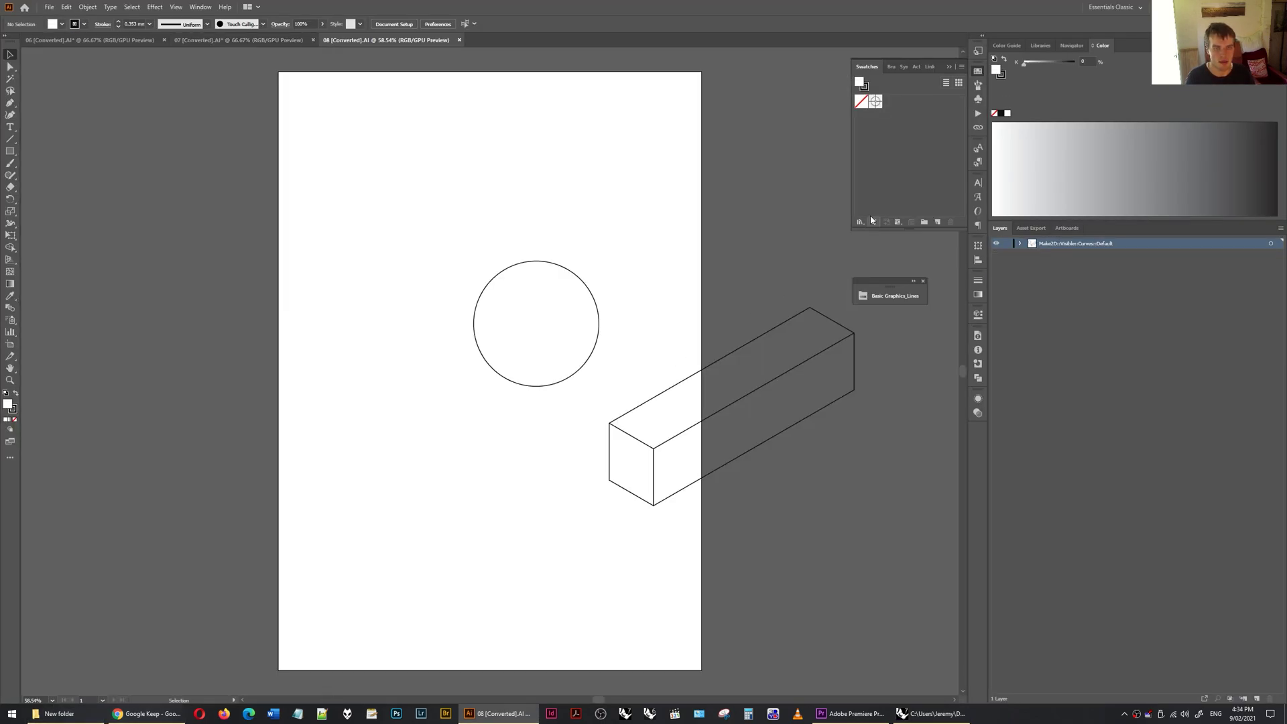
{"action": "left_click", "coordinate": [762, 336]}
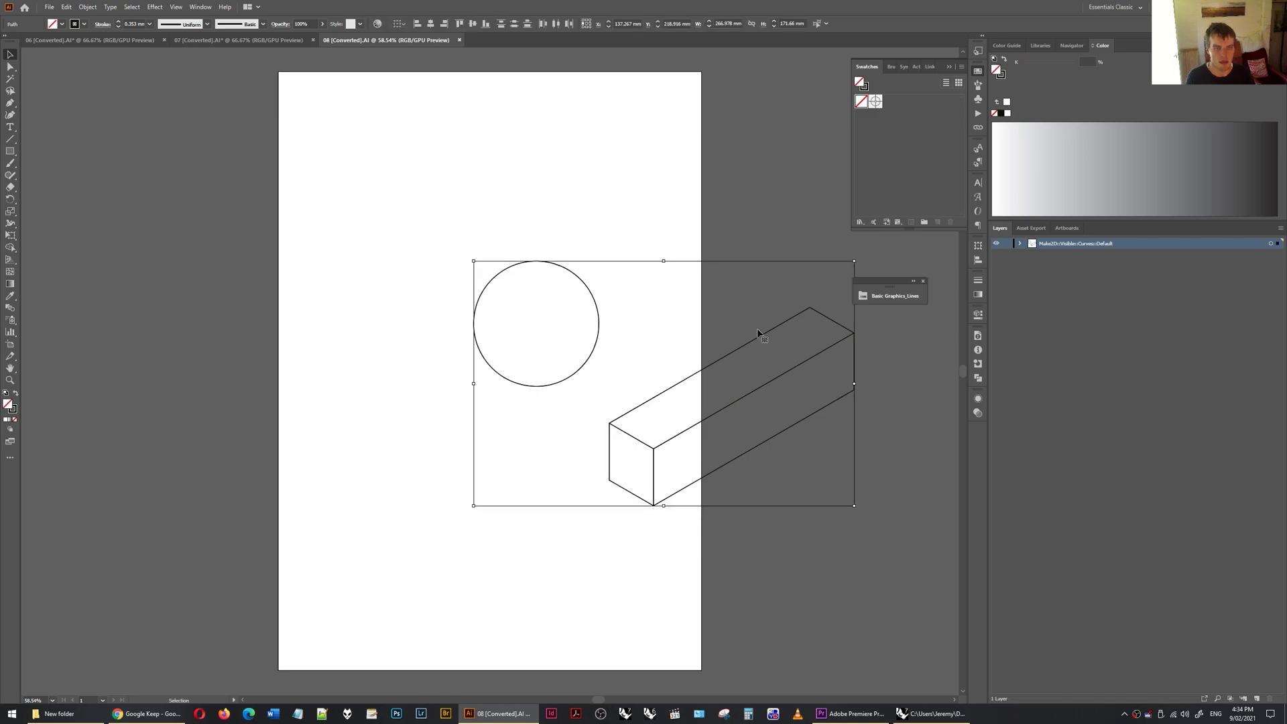
{"action": "left_click", "coordinate": [823, 319]}
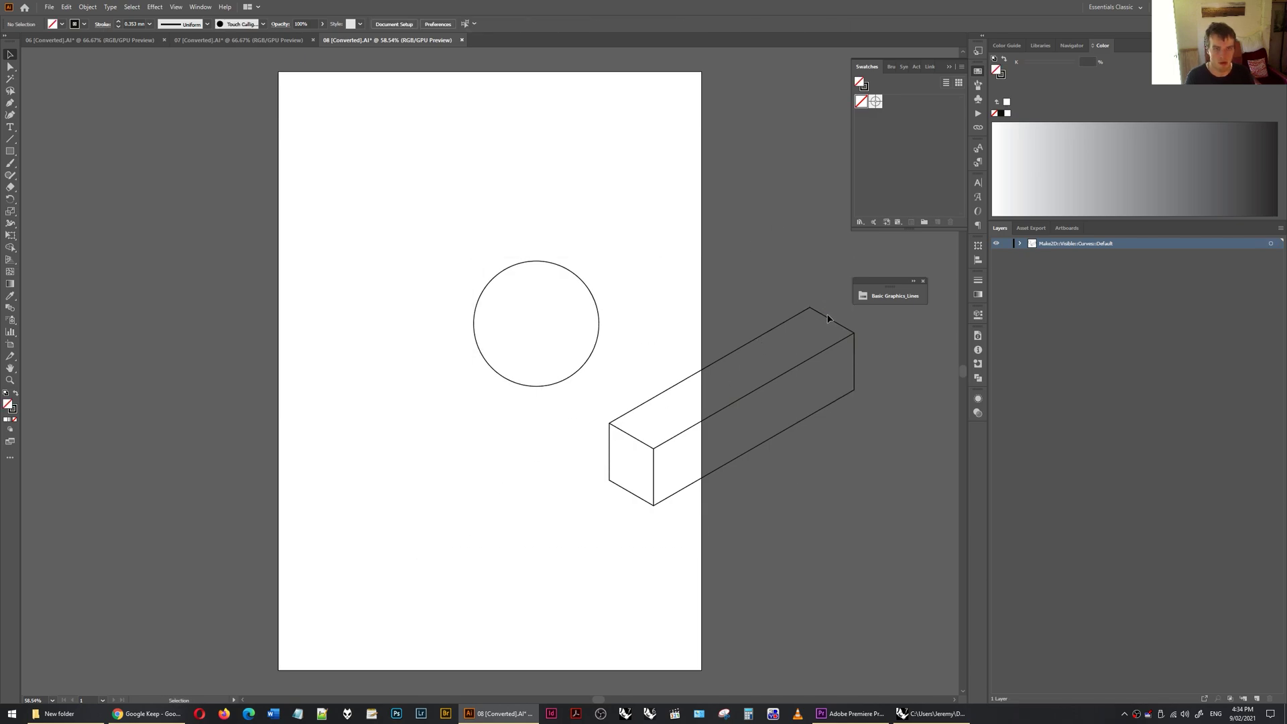
{"action": "left_click_drag", "start_coordinate": [824, 320], "coordinate": [639, 303]}
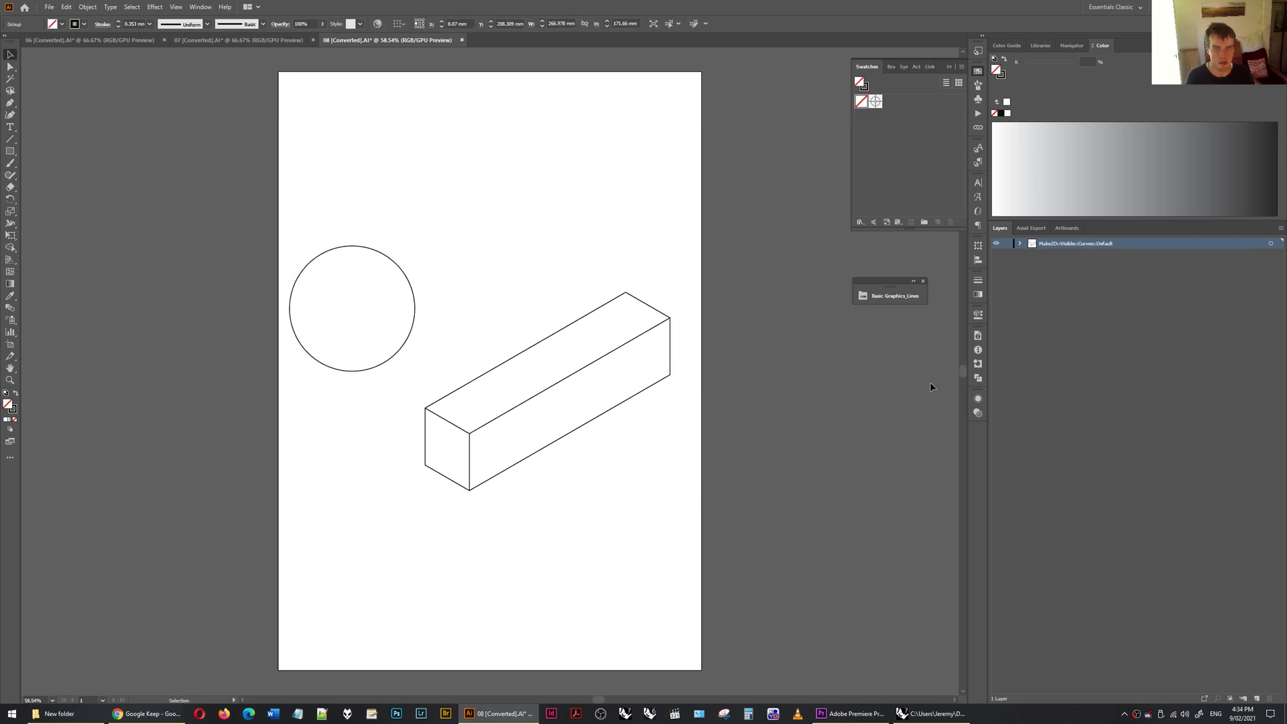
Add Layer 2 below the Make2D layer and place 2.jpg from New folder onto the artboard
{"action": "left_click", "coordinate": [1257, 698]}
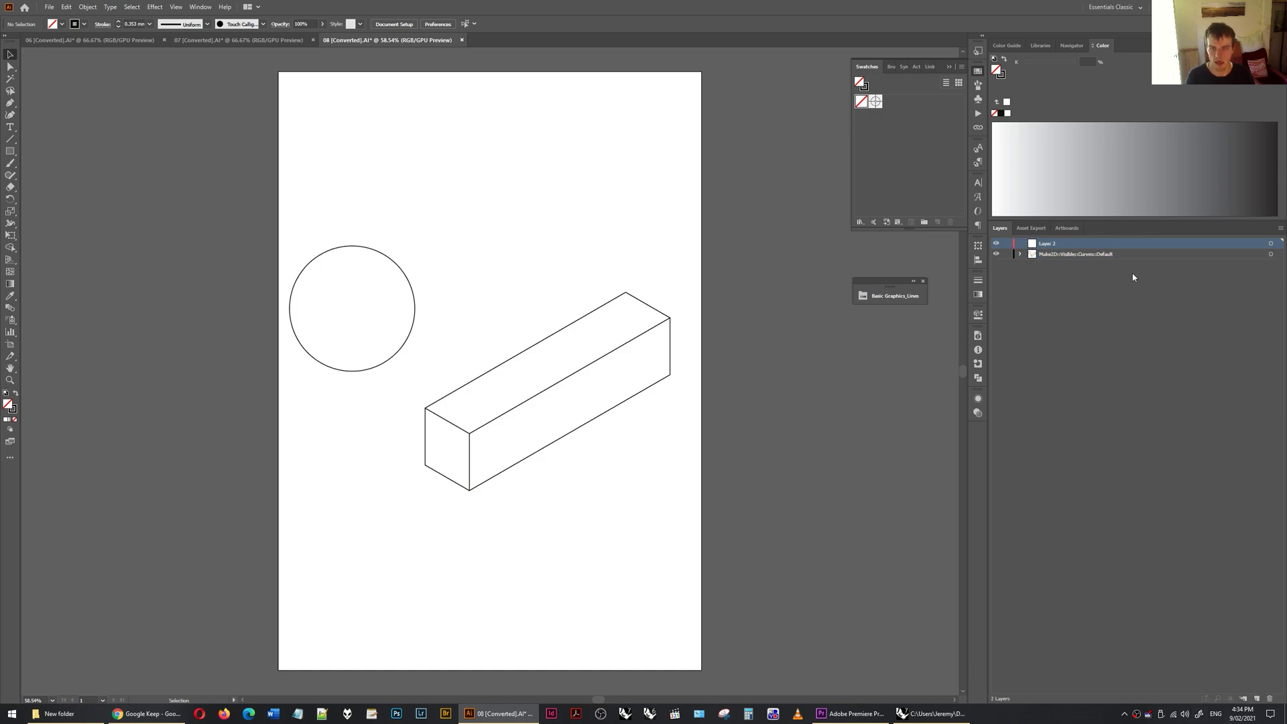
{"action": "left_click_drag", "start_coordinate": [1141, 247], "coordinate": [1129, 280]}
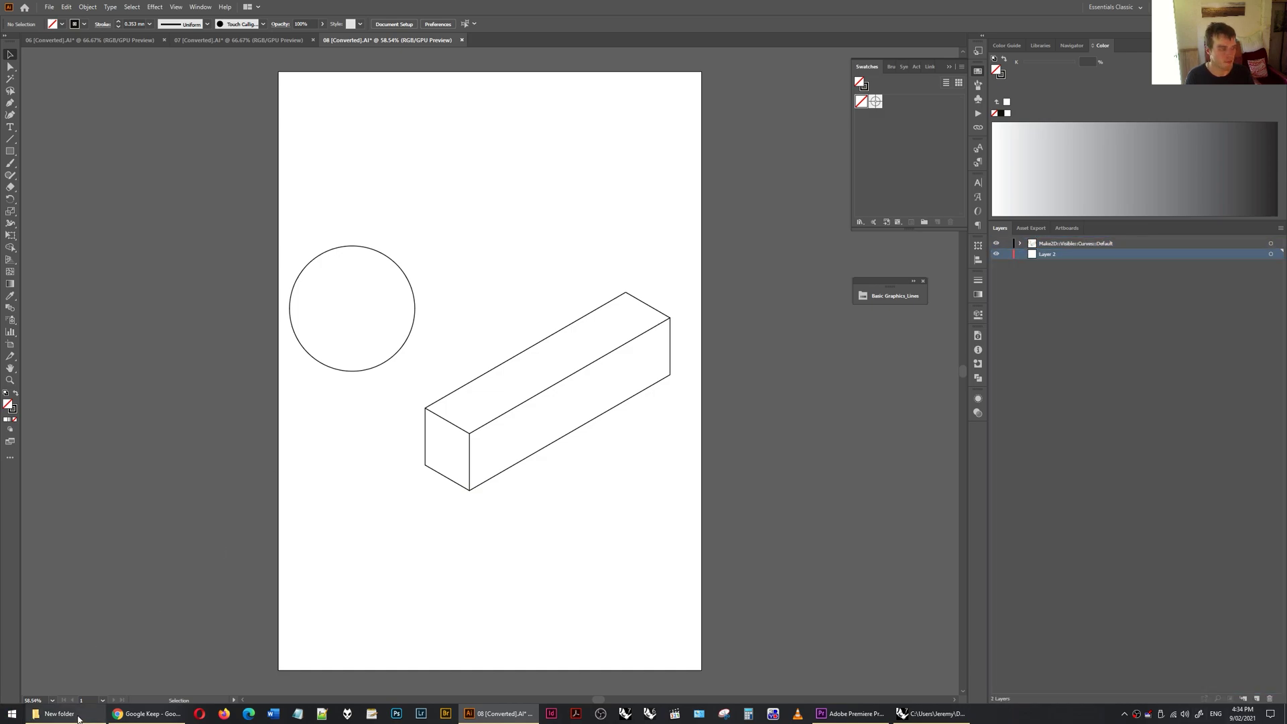
{"action": "left_click", "coordinate": [57, 713]}
{"action": "left_click", "coordinate": [708, 331]}
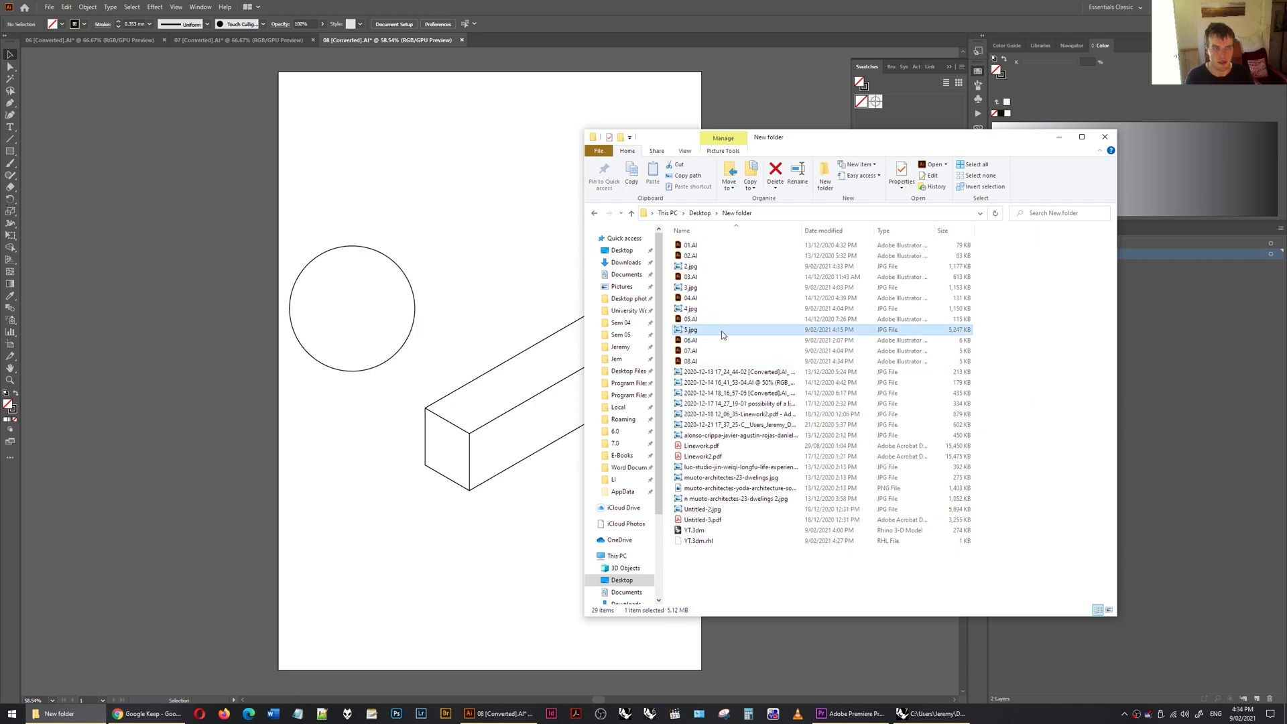
{"action": "left_click", "coordinate": [745, 267]}
{"action": "left_click_drag", "start_coordinate": [756, 271], "coordinate": [413, 193]}
{"action": "left_click", "coordinate": [562, 240]}
Drag the 2.jpg shadow image up and down until it aligns under the outlines
{"action": "left_click_drag", "start_coordinate": [562, 240], "coordinate": [646, 457]}
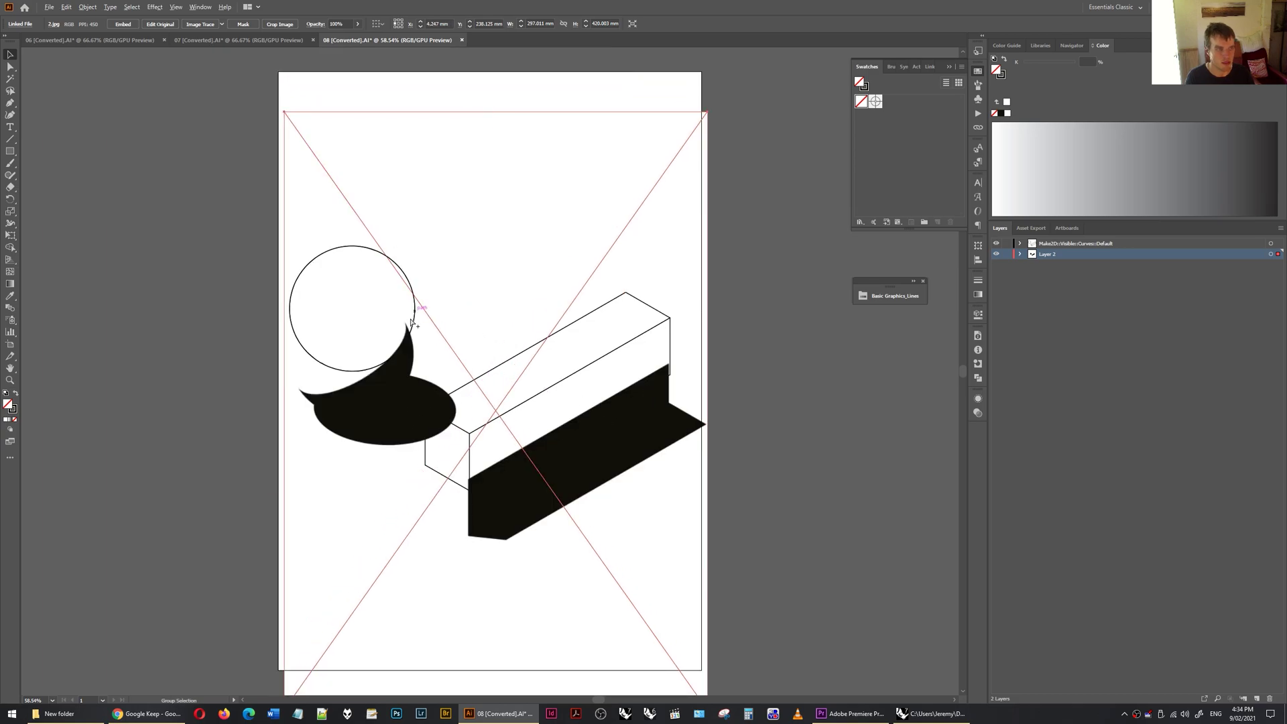
{"action": "scroll", "coordinate": [402, 346], "scroll_direction": "up", "scroll_amount": 5, "text": "alt"}
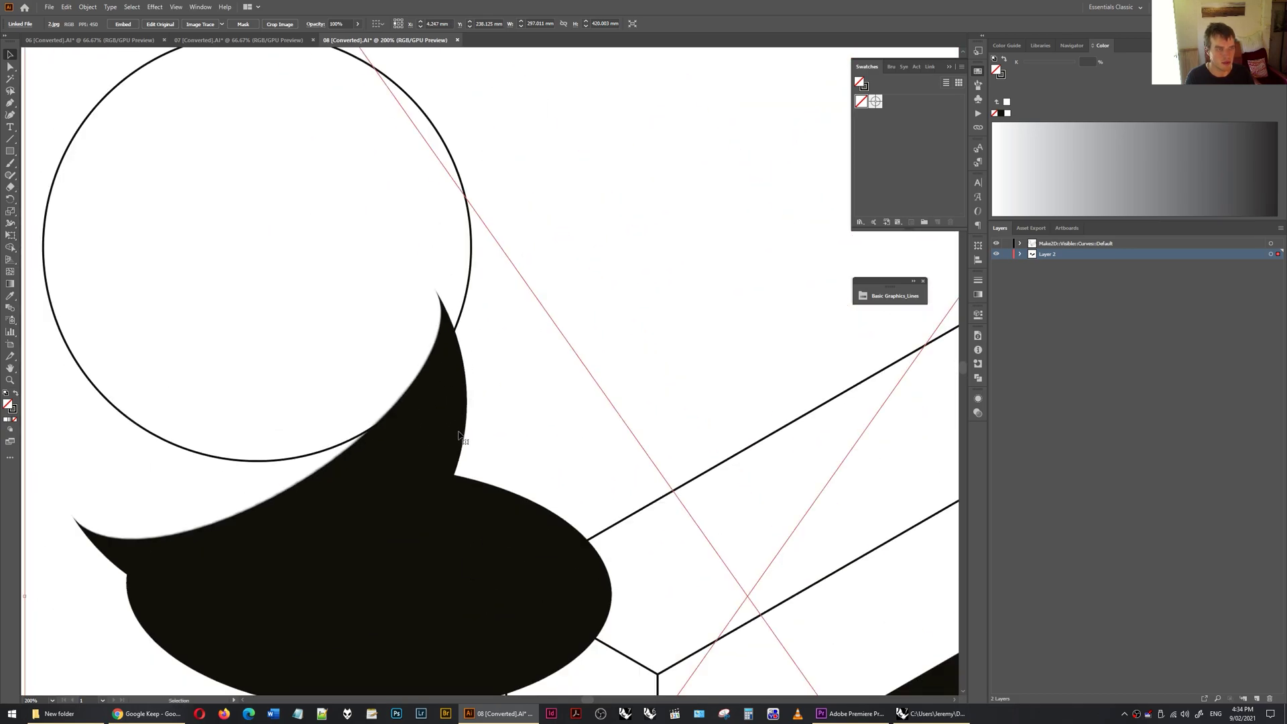
{"action": "left_click_drag", "start_coordinate": [466, 434], "coordinate": [456, 238]}
{"action": "left_click_drag", "start_coordinate": [472, 300], "coordinate": [493, 392]}
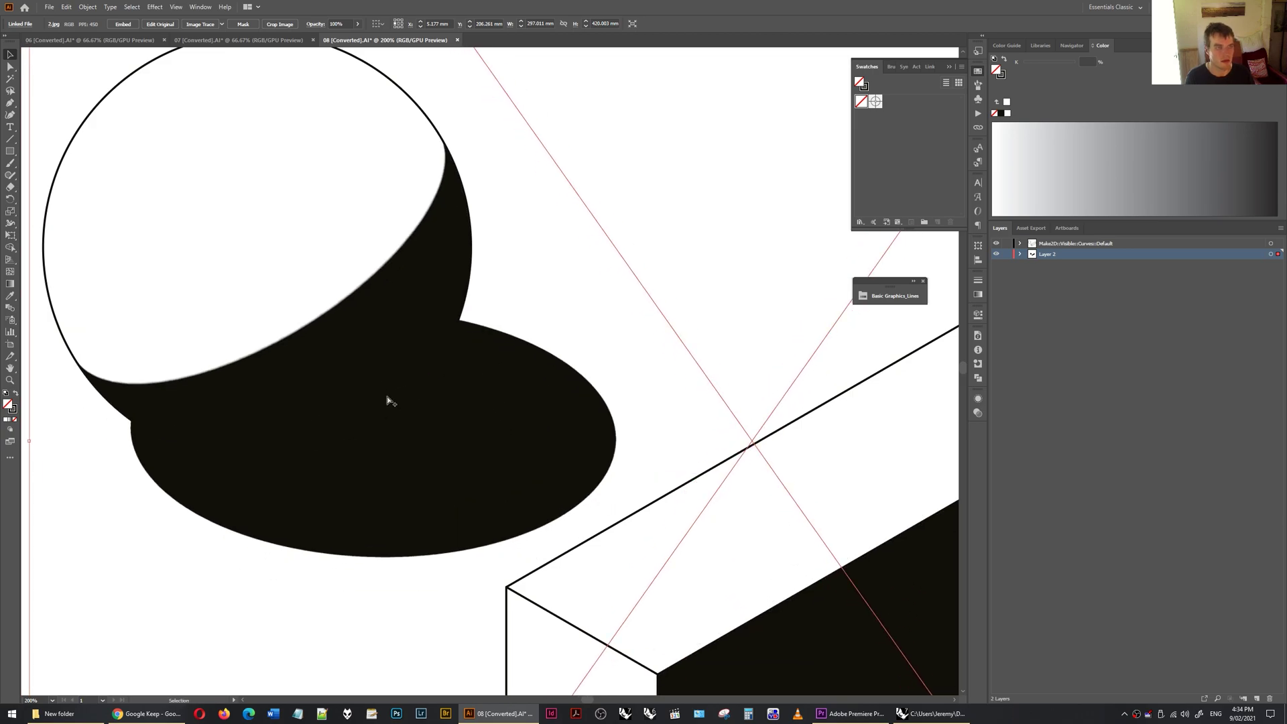
{"action": "scroll", "coordinate": [382, 397], "scroll_direction": "down", "scroll_amount": 3, "text": "alt"}
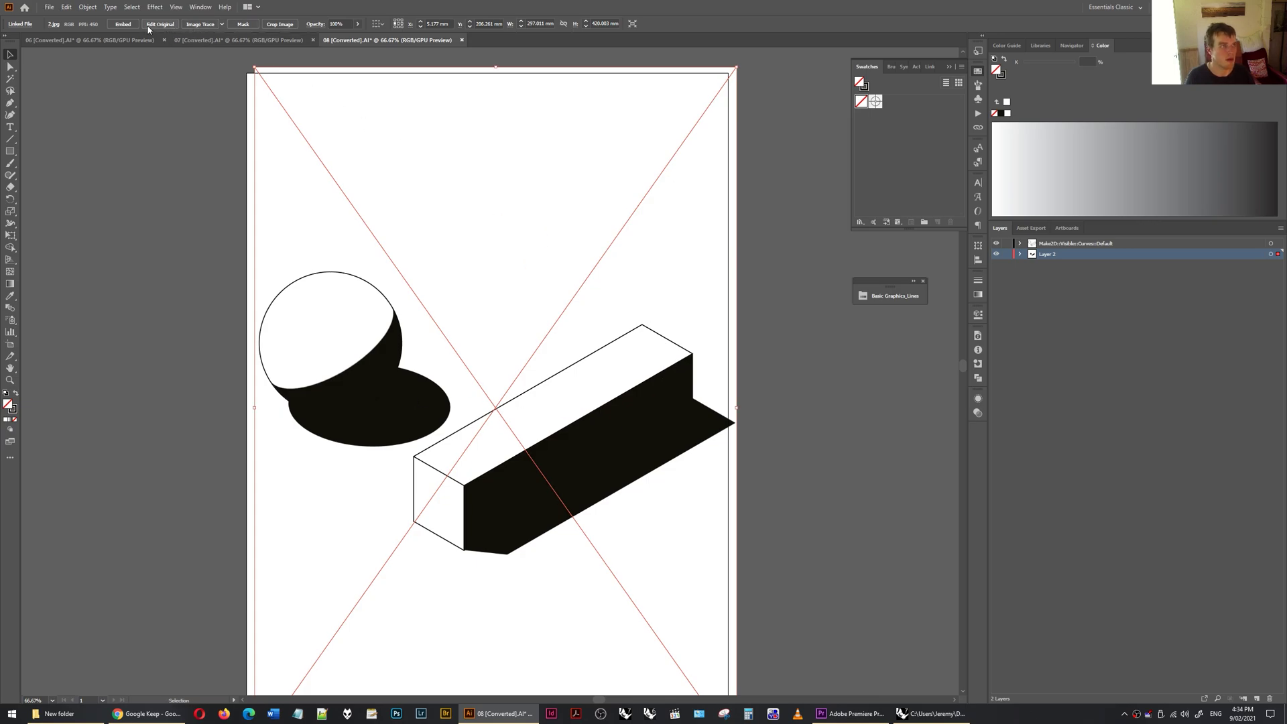
Trace the shadow image with Silhouettes at Threshold 128 and Paths 79%
{"action": "left_click", "coordinate": [222, 24]}
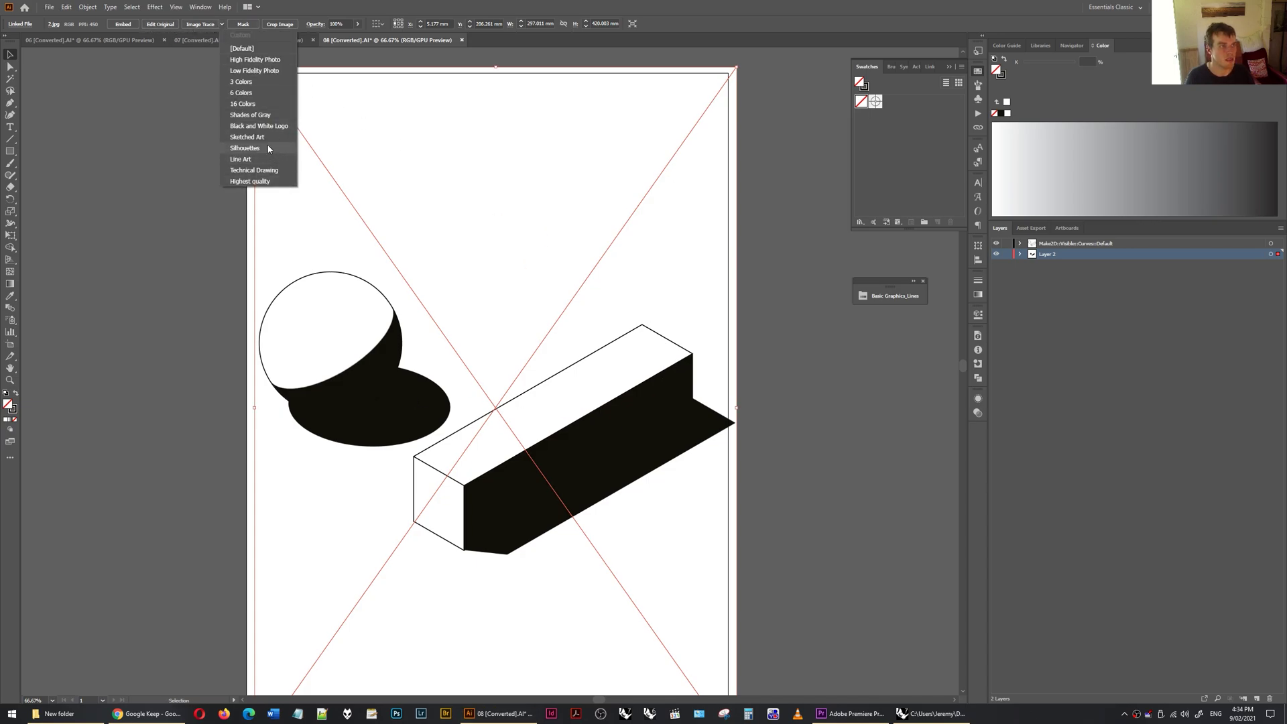
{"action": "left_click", "coordinate": [245, 147]}
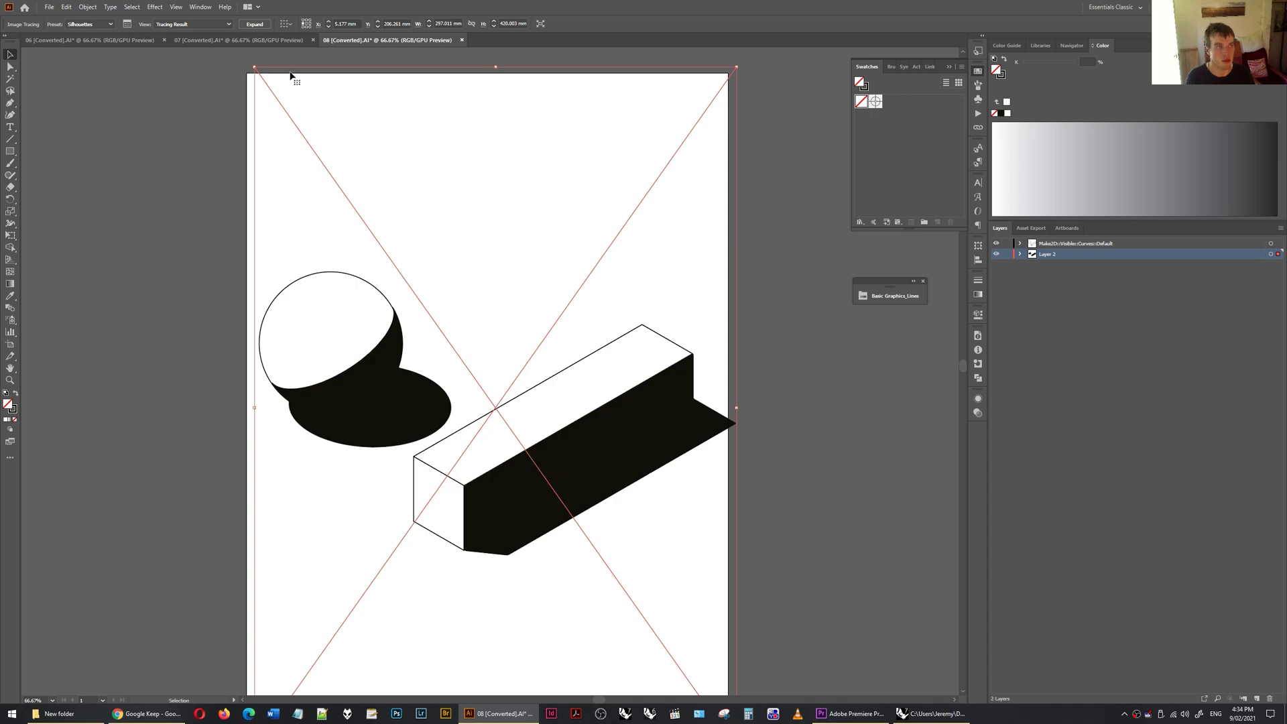
{"action": "left_click", "coordinate": [128, 25]}
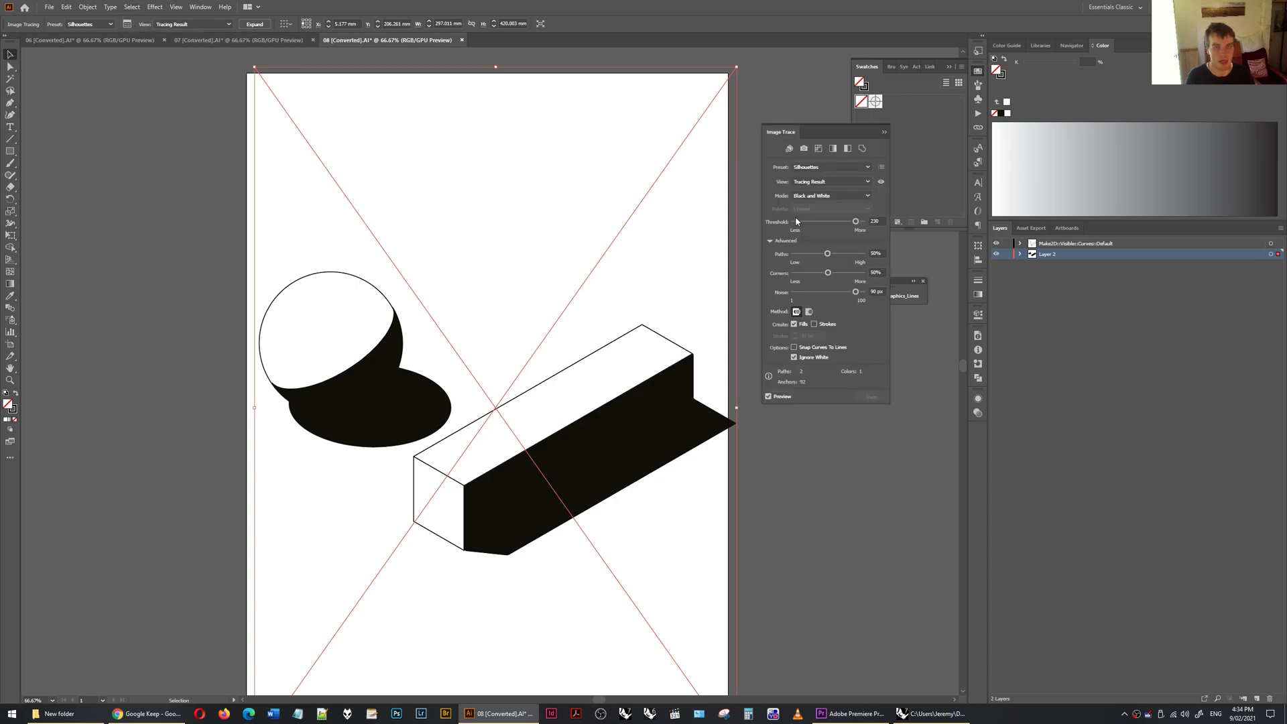
{"action": "left_click", "coordinate": [883, 221]}
{"action": "type", "text": "128"}
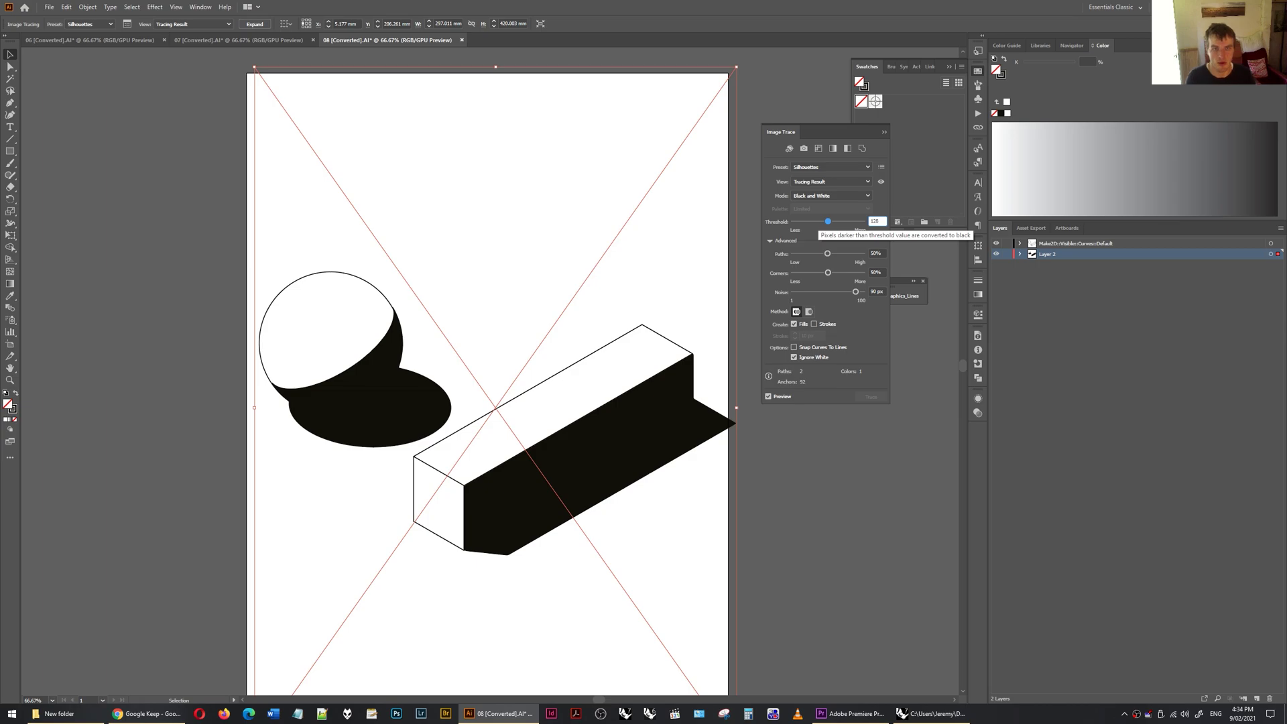
{"action": "key", "text": "Return"}
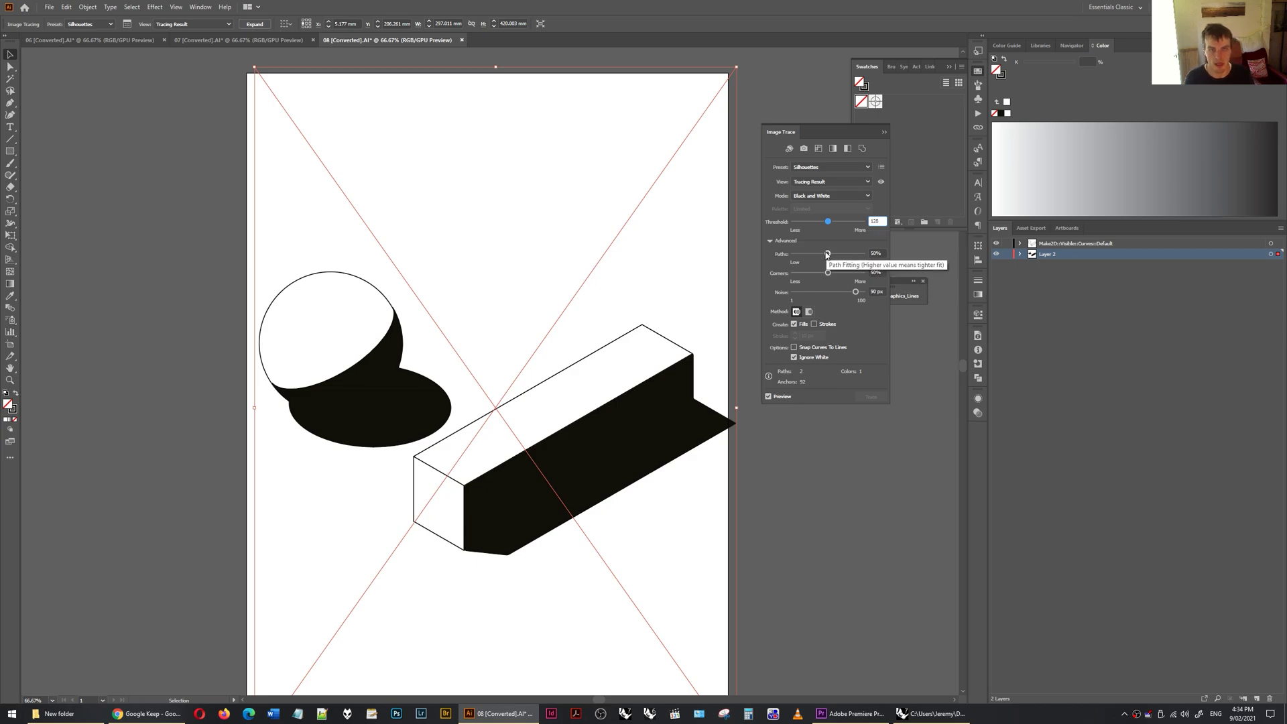
{"action": "mouse_move", "coordinate": [838, 258]}
{"action": "left_mouse_down"}
{"action": "mouse_move", "coordinate": [859, 259]}
{"action": "mouse_move", "coordinate": [847, 260]}
{"action": "left_mouse_up"}
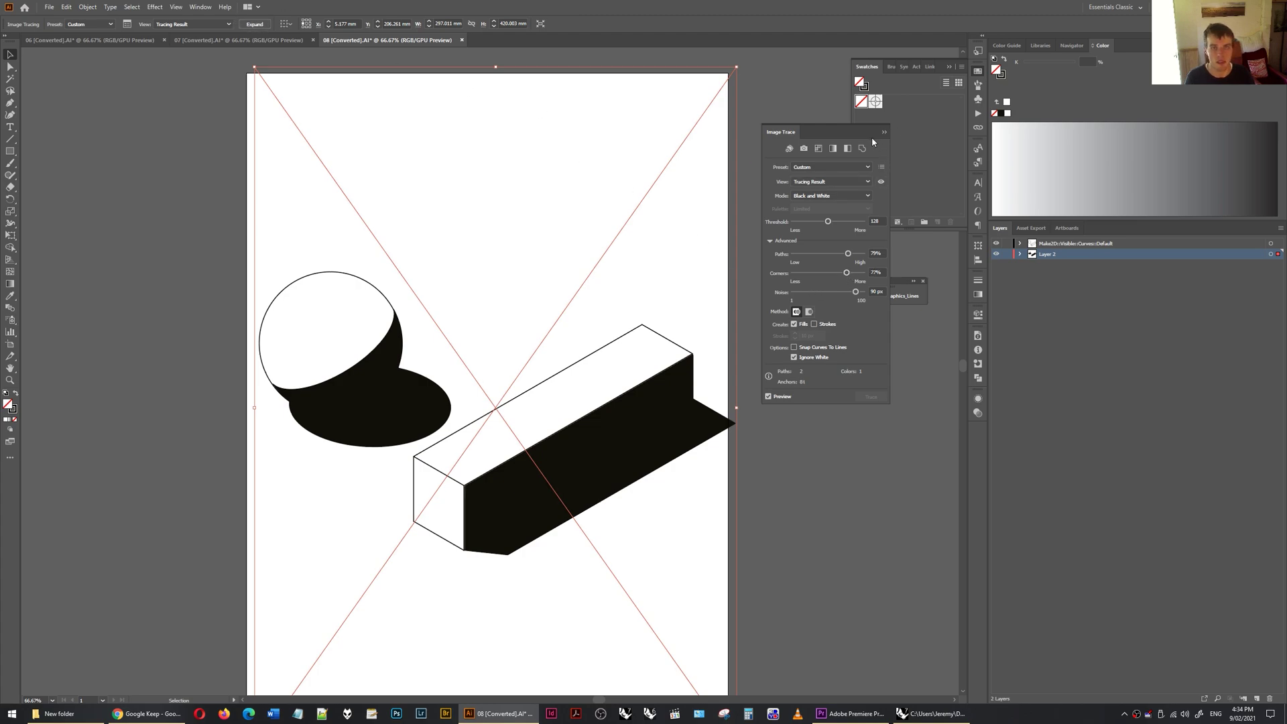
Save the tracing settings as preset '128' and expand the trace into paths
{"action": "left_click", "coordinate": [881, 168]}
{"action": "left_click", "coordinate": [895, 182]}
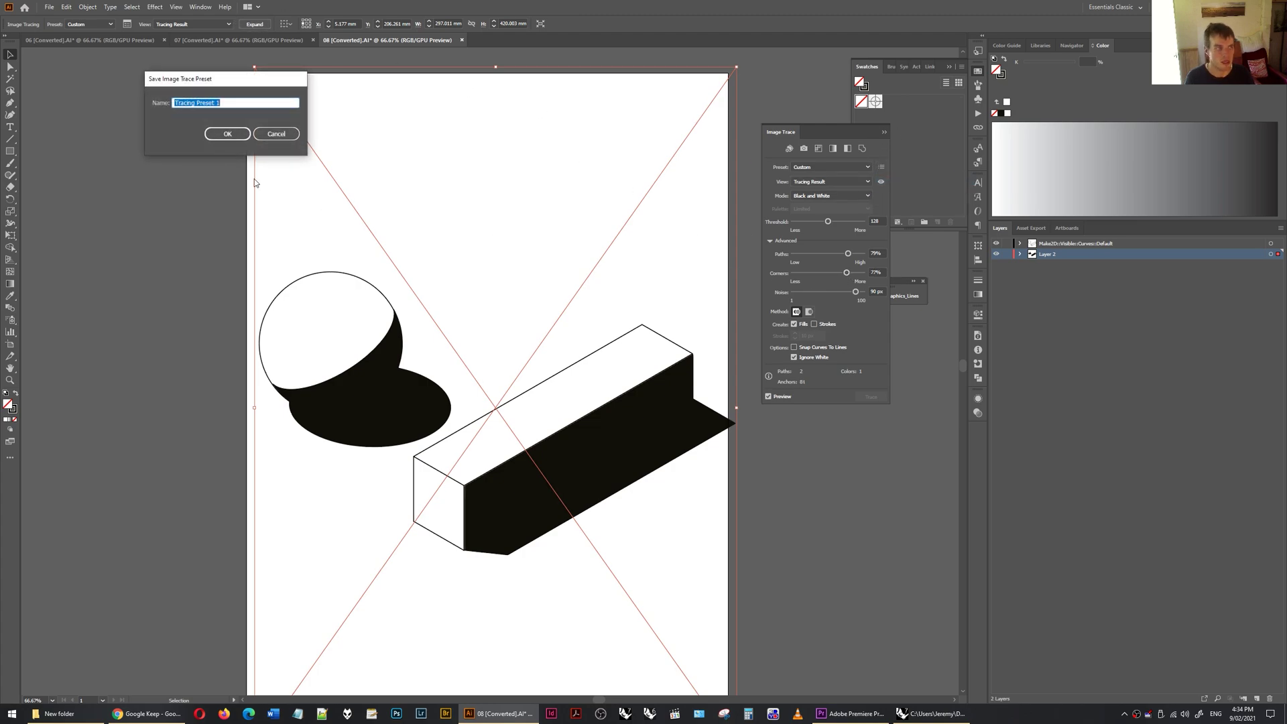
{"action": "type", "text": "128"}
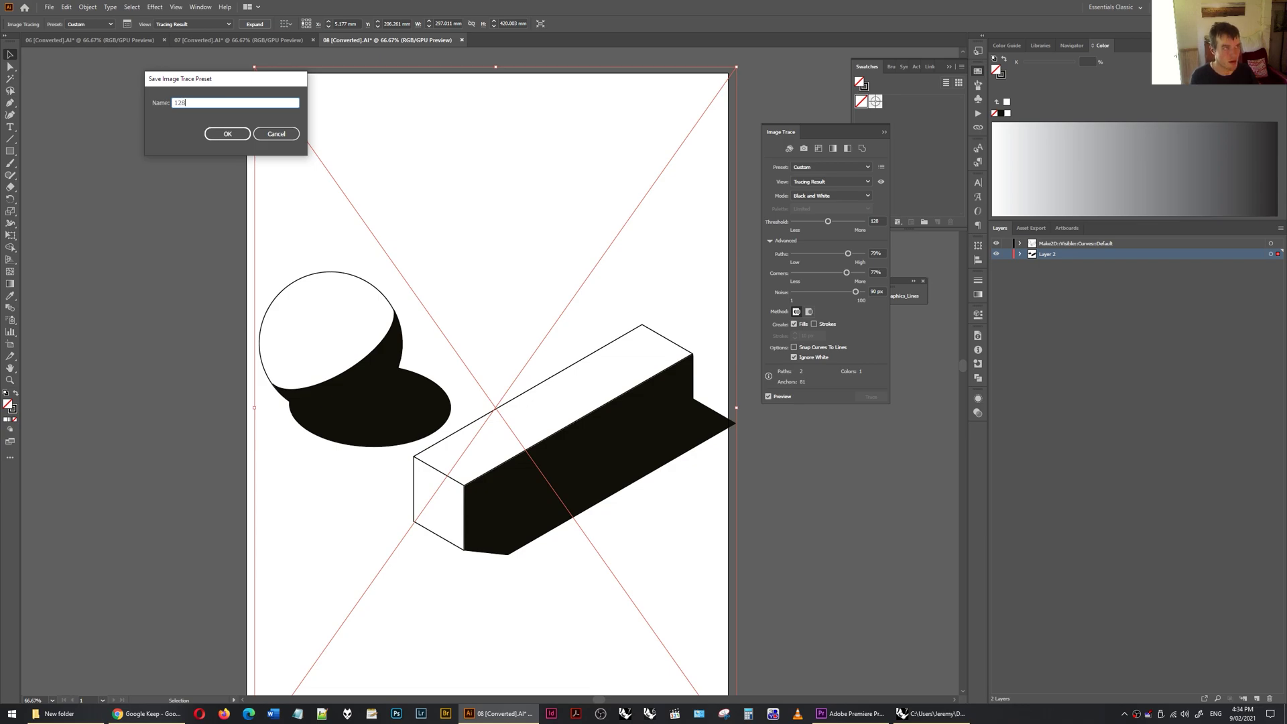
{"action": "left_click", "coordinate": [240, 135]}
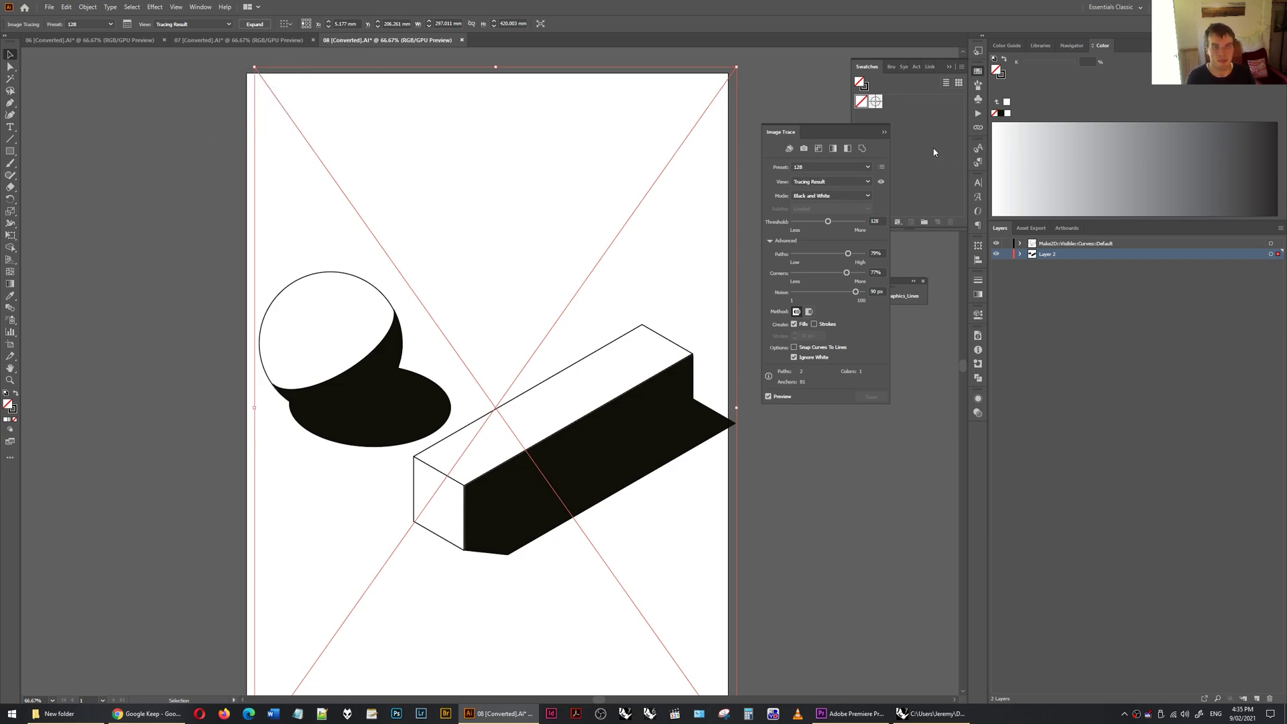
{"action": "left_click", "coordinate": [255, 24]}
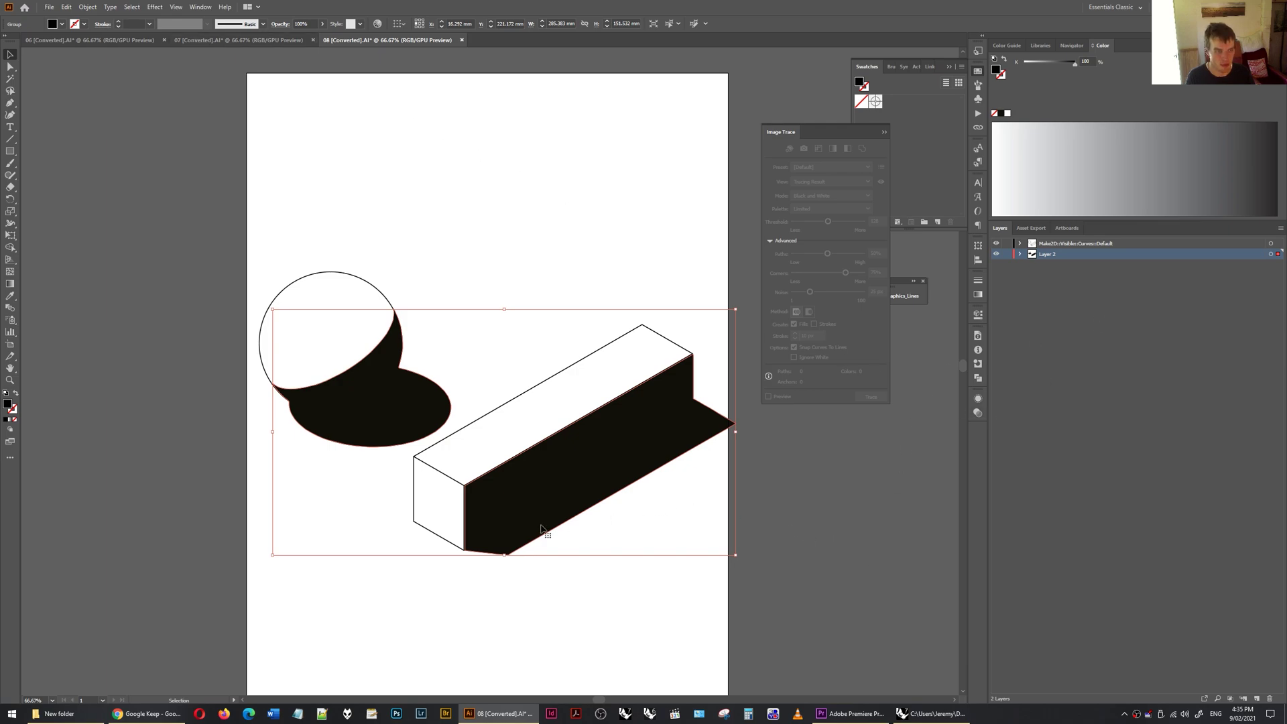
Set the traced shadow fills to K 47% grey, then deselect and collapse the side panels
{"action": "scroll", "coordinate": [463, 520], "scroll_direction": "up", "scroll_amount": 3, "text": "alt"}
{"action": "scroll", "coordinate": [494, 477], "scroll_direction": "up", "scroll_amount": 4, "text": "alt"}
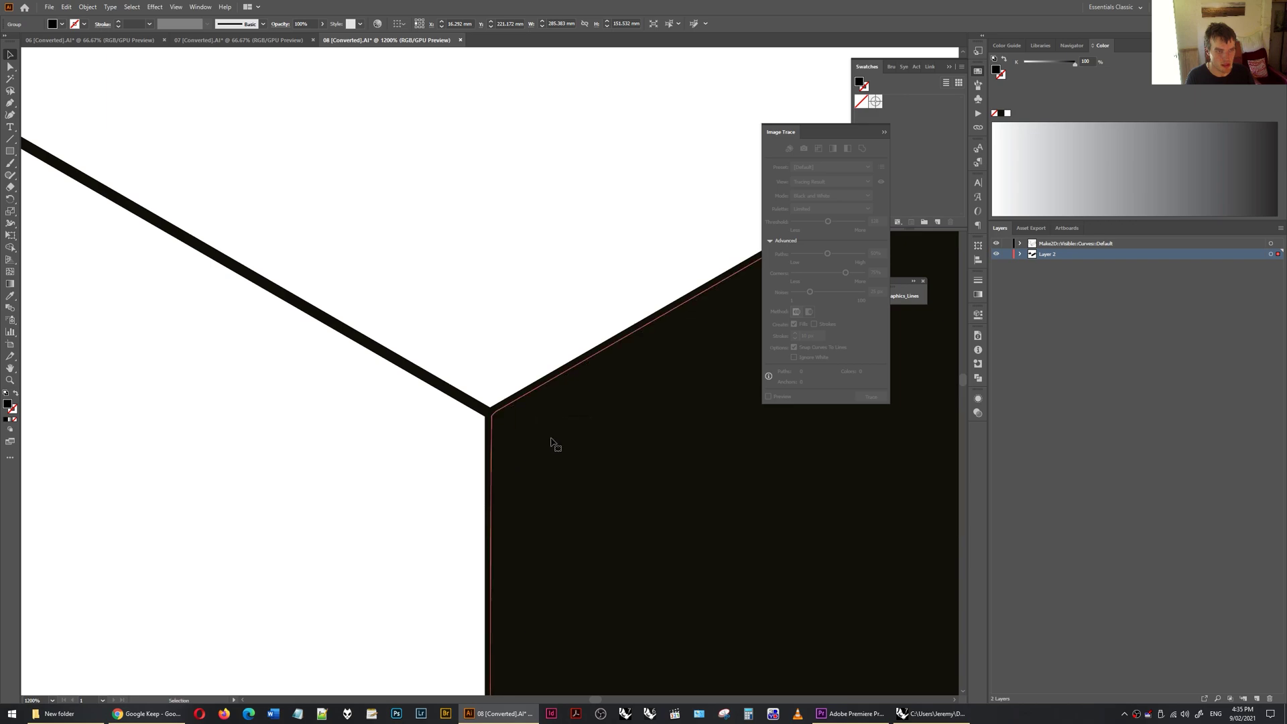
{"action": "scroll", "coordinate": [671, 477], "scroll_direction": "down", "scroll_amount": 8, "text": "alt"}
{"action": "scroll", "coordinate": [431, 253], "scroll_direction": "up", "scroll_amount": 6, "text": "alt"}
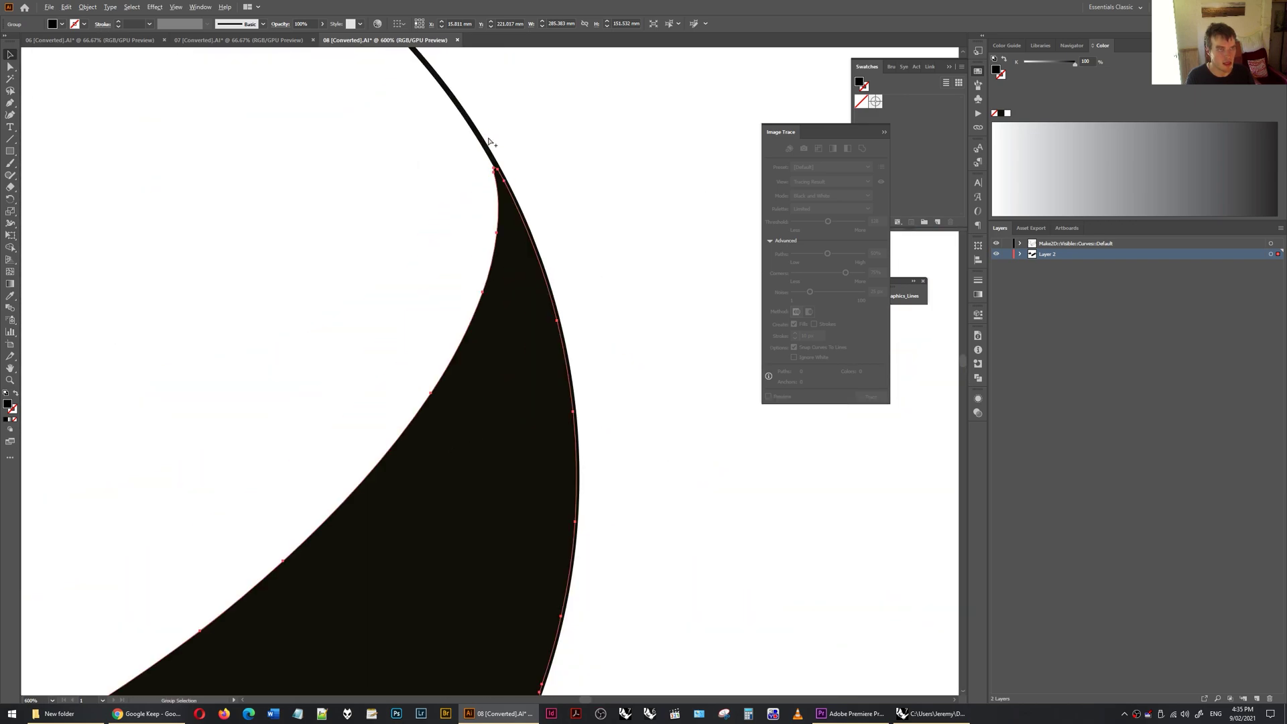
{"action": "scroll", "coordinate": [597, 265], "scroll_direction": "down", "scroll_amount": 6, "text": "alt"}
{"action": "scroll", "coordinate": [285, 480], "scroll_direction": "up", "scroll_amount": 6, "text": "alt"}
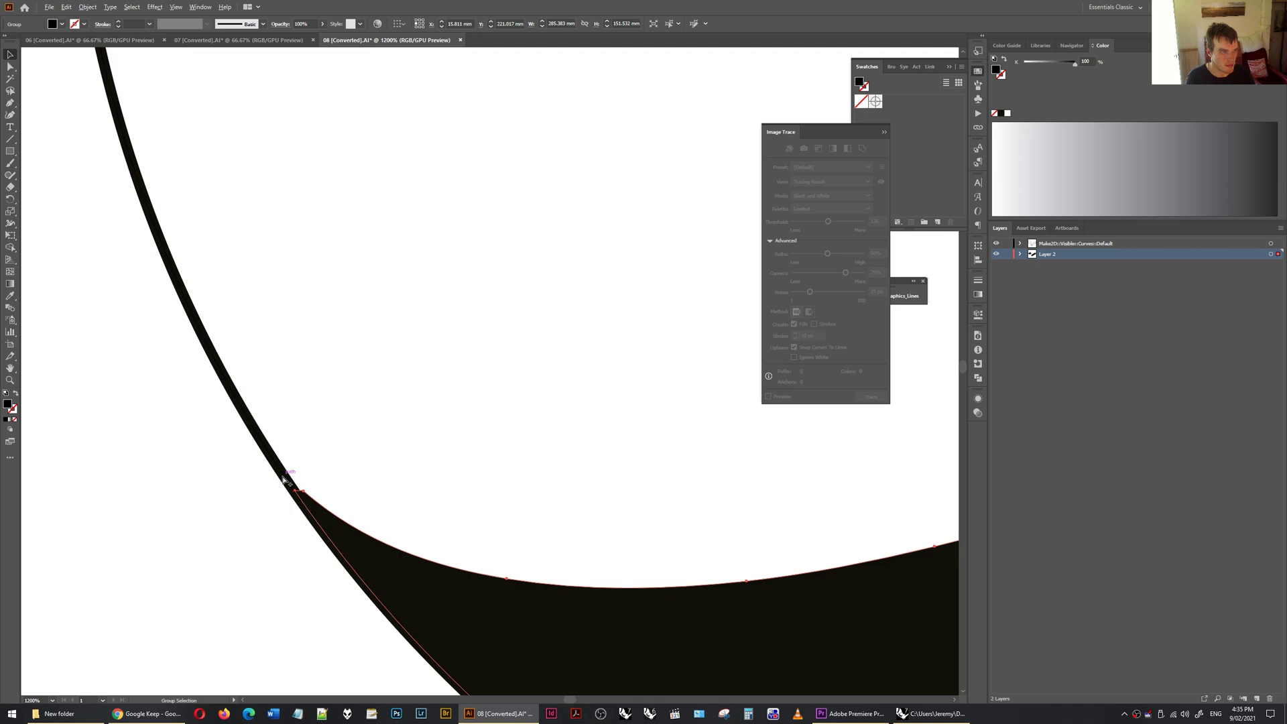
{"action": "scroll", "coordinate": [284, 478], "scroll_direction": "down", "scroll_amount": 9, "text": "alt"}
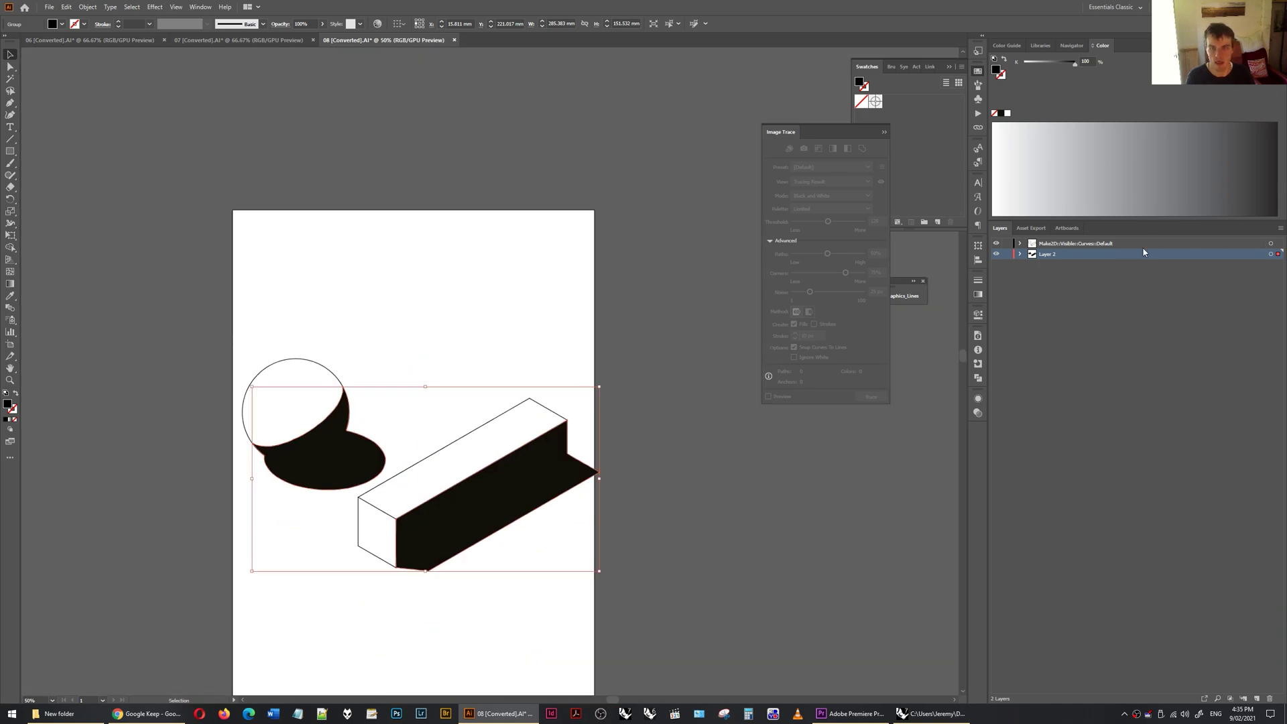
{"action": "left_click_drag", "start_coordinate": [1076, 68], "coordinate": [1050, 72]}
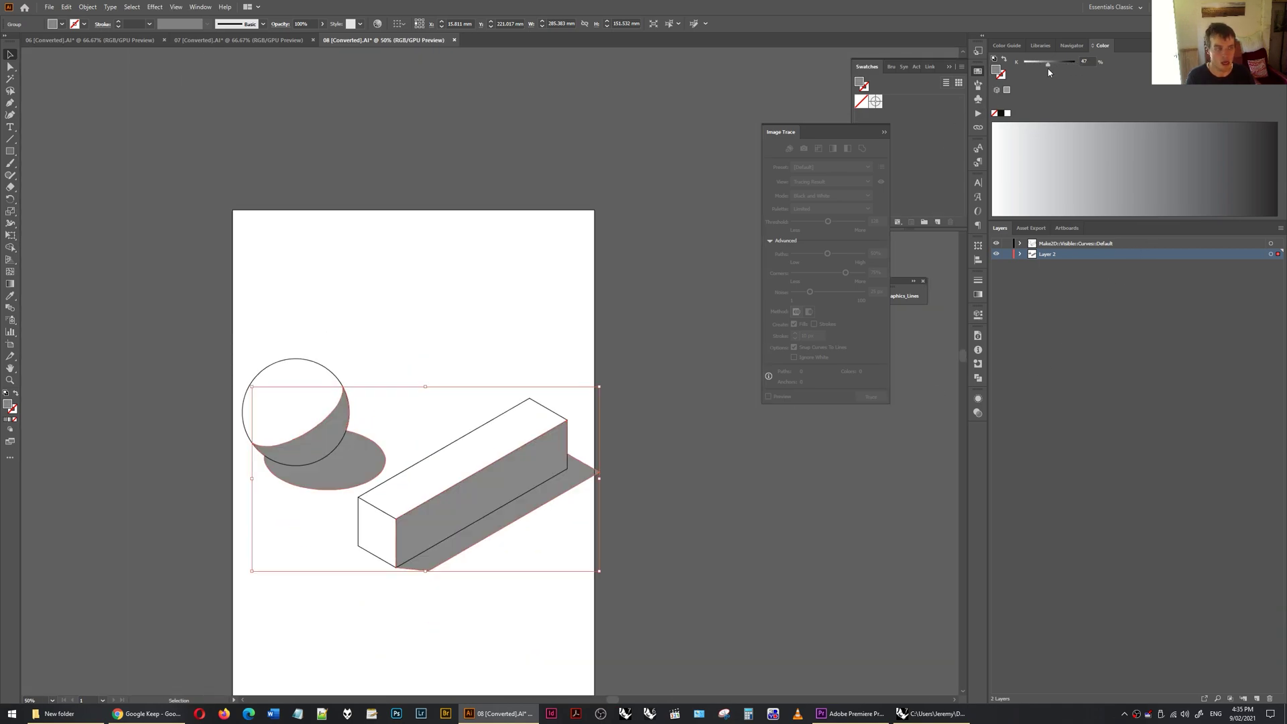
{"action": "left_click", "coordinate": [730, 516]}
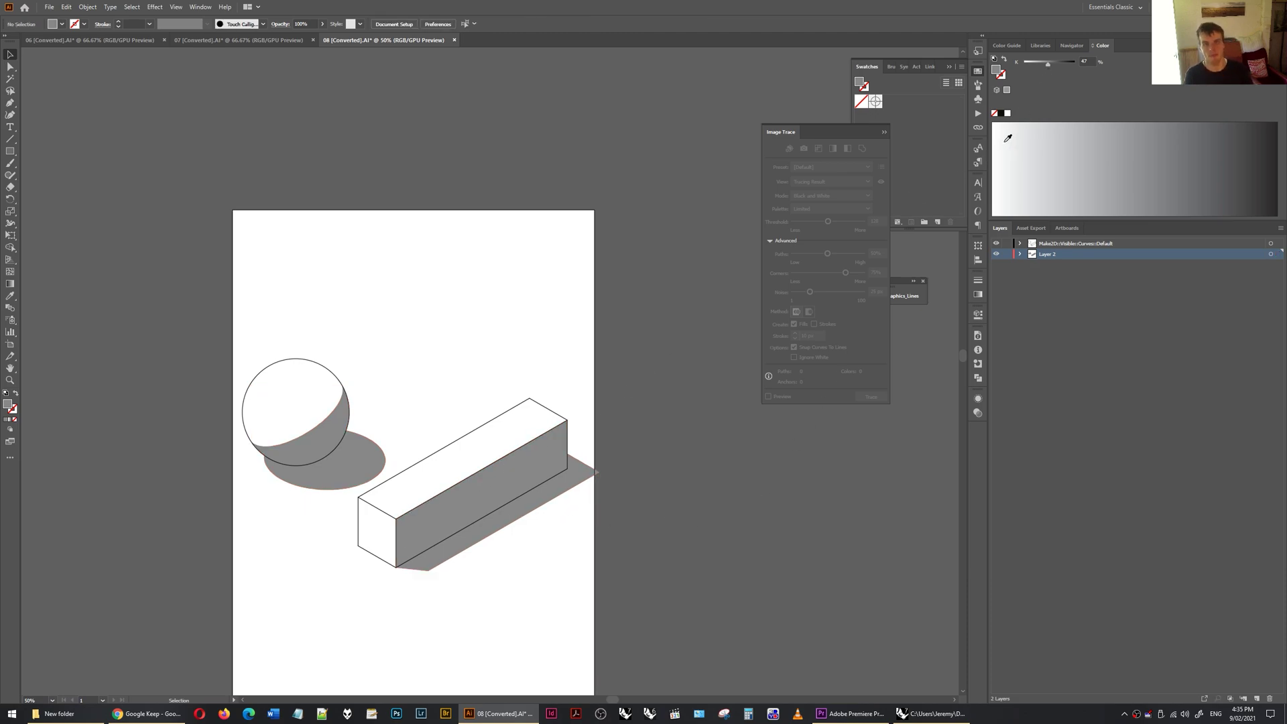
{"action": "left_click", "coordinate": [673, 551]}
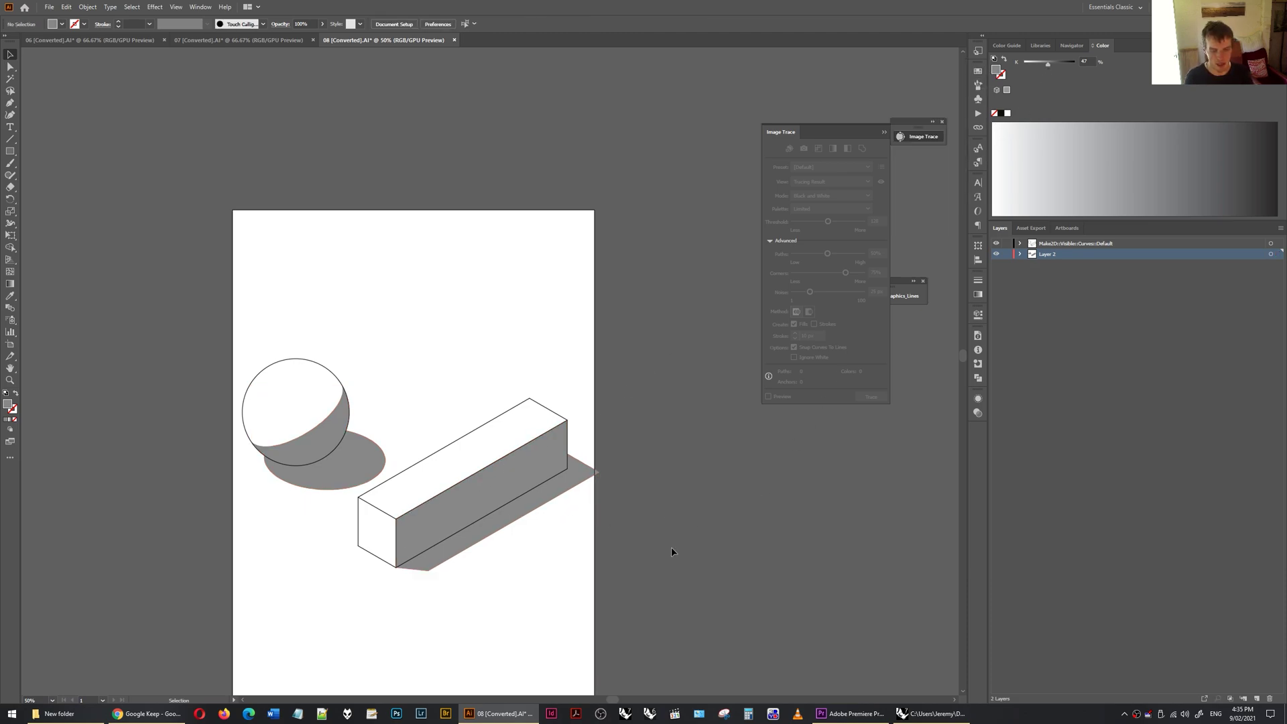
Back in Rhino, turn off the ground plane in the Rendering settings
{"action": "left_click", "coordinate": [932, 713]}
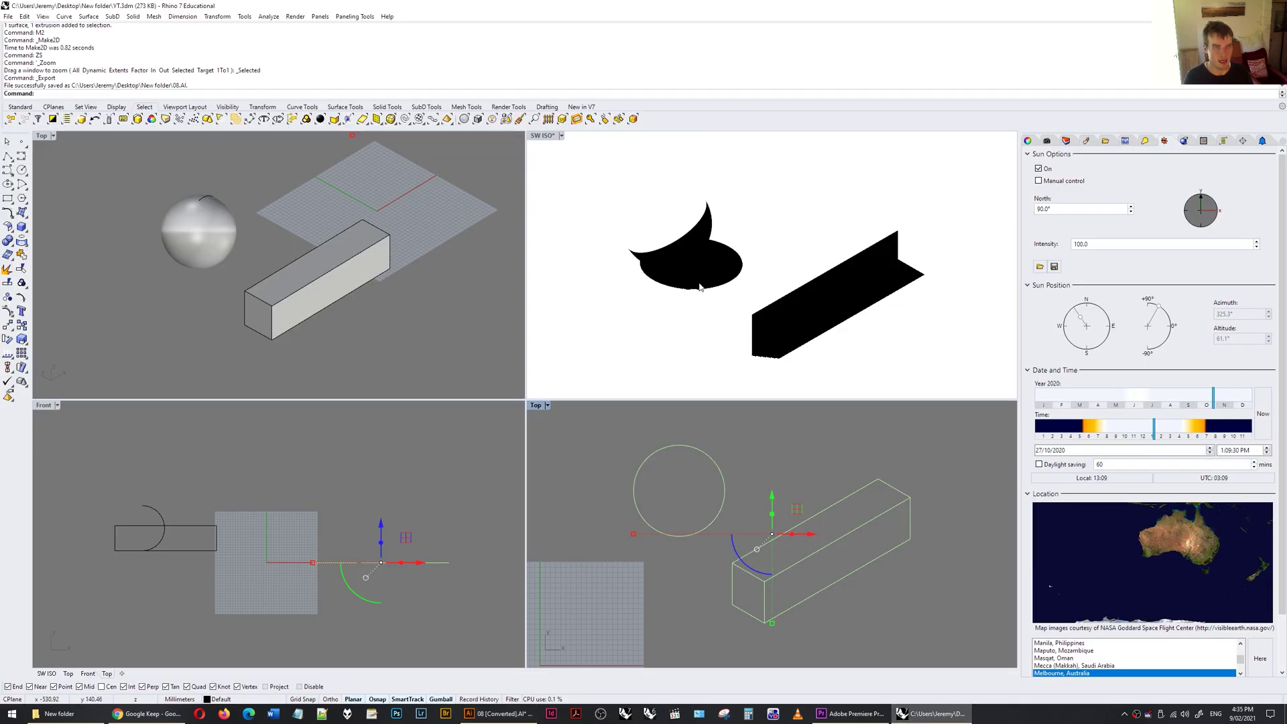
{"action": "left_click", "coordinate": [860, 167]}
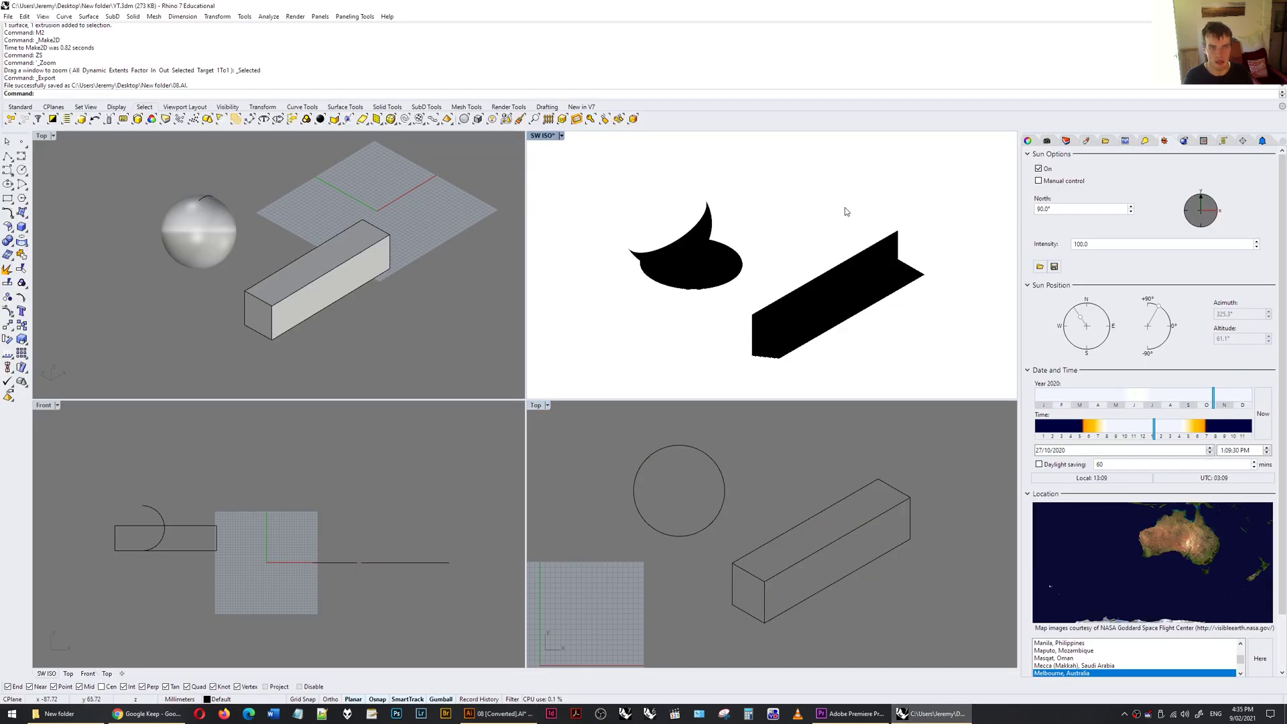
{"action": "left_click", "coordinate": [824, 253]}
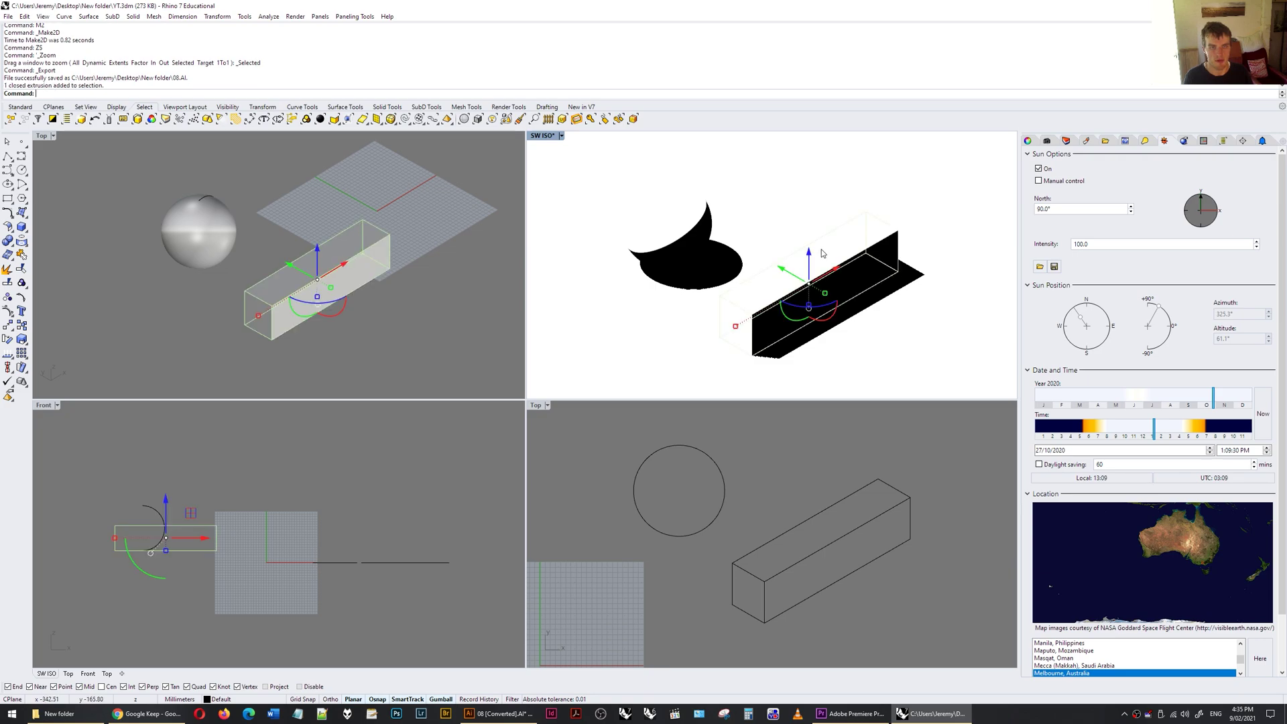
{"action": "left_click", "coordinate": [663, 208], "text": "shift"}
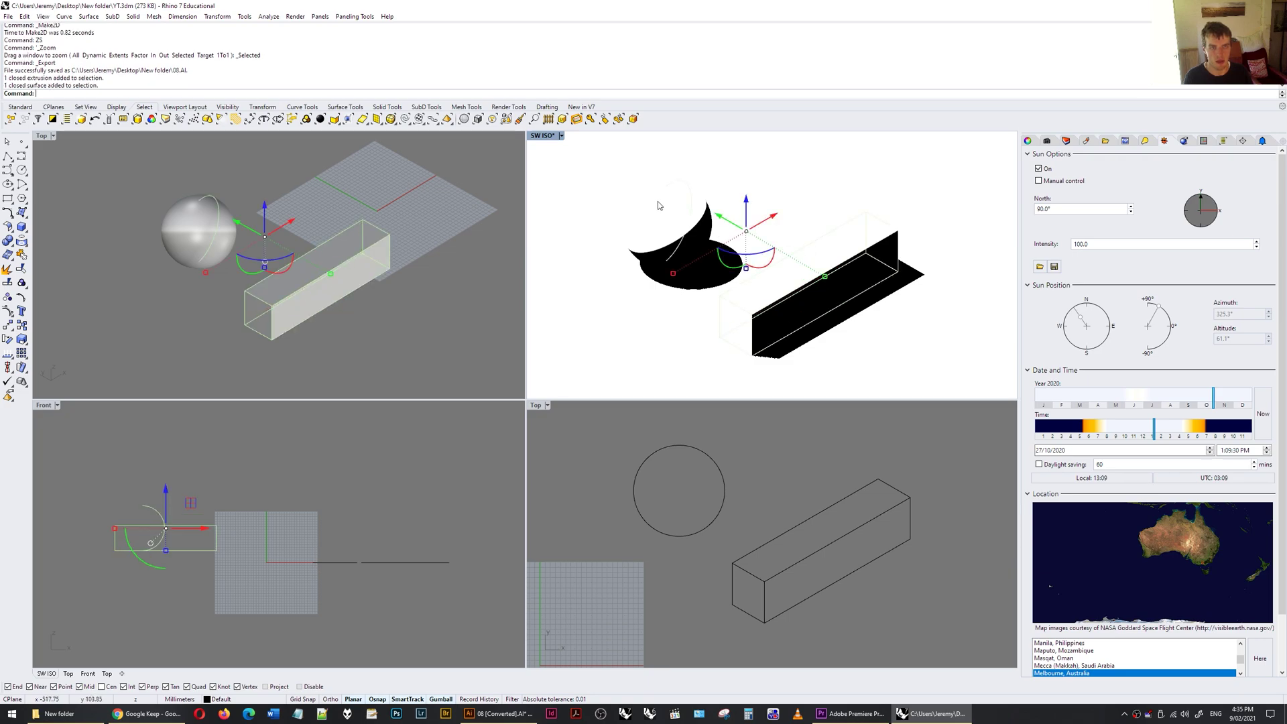
{"action": "left_click", "coordinate": [1185, 141]}
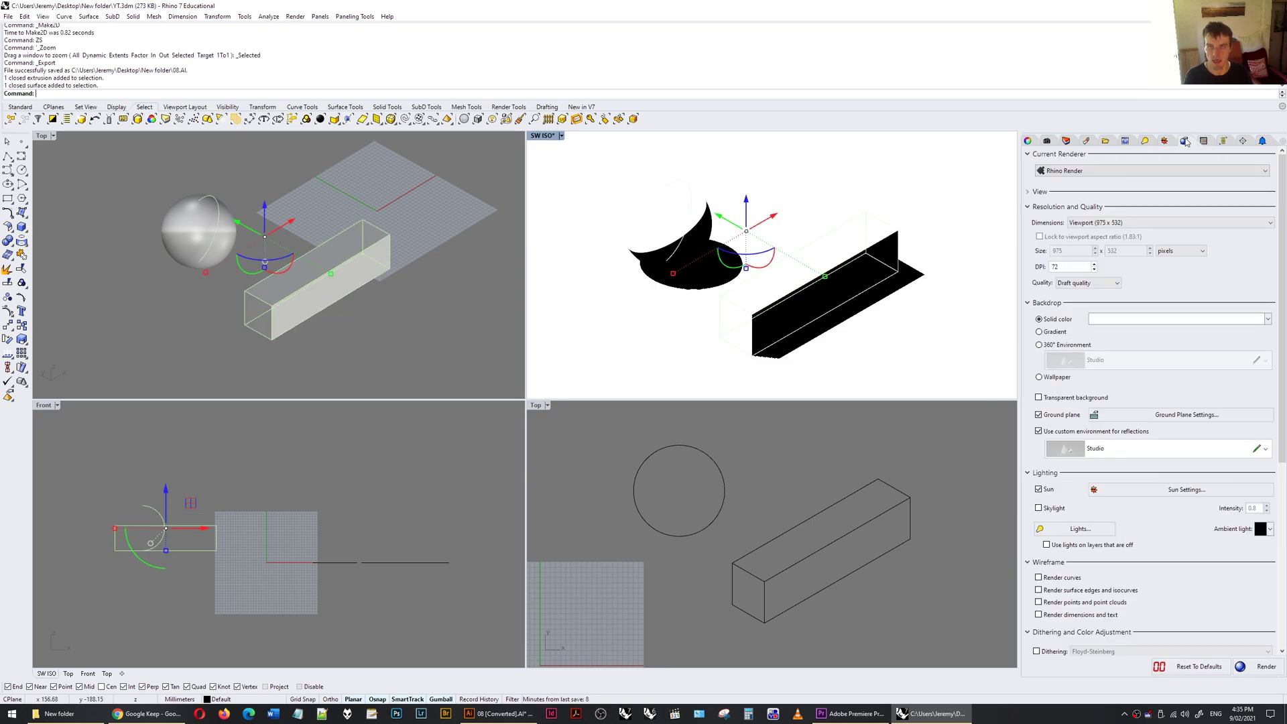
{"action": "left_click", "coordinate": [1039, 415]}
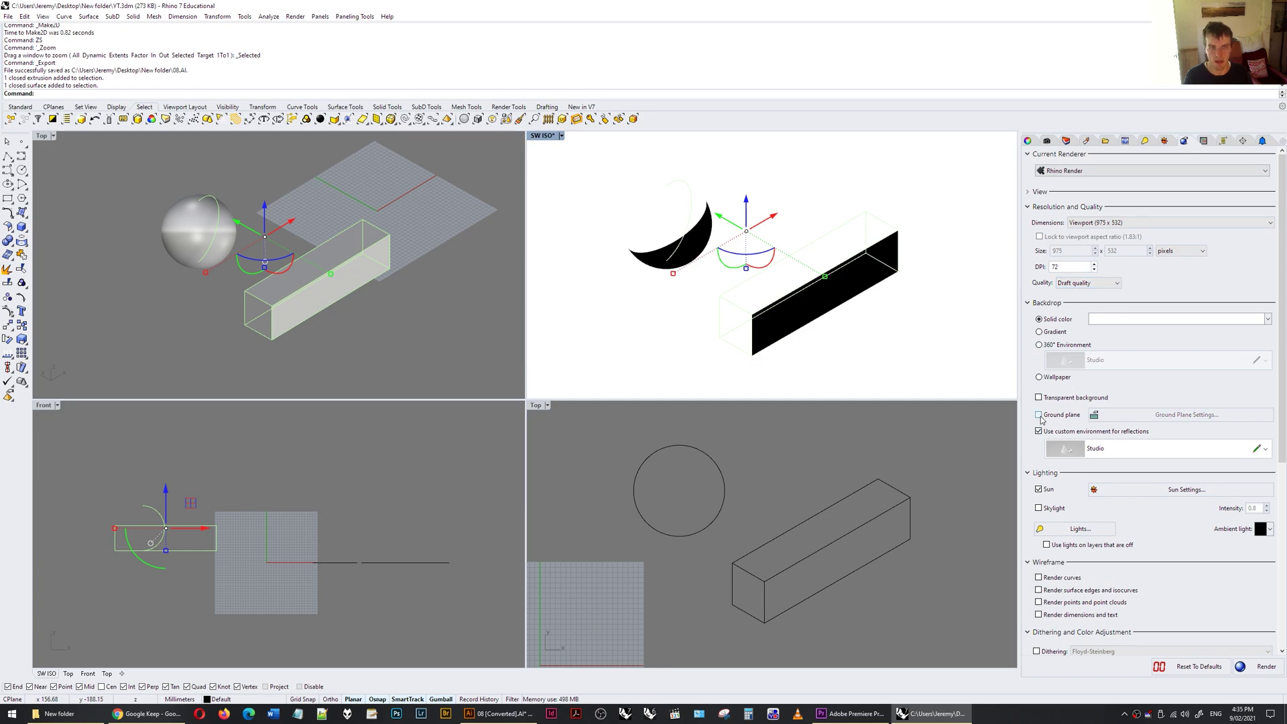
{"action": "left_click", "coordinate": [857, 156]}
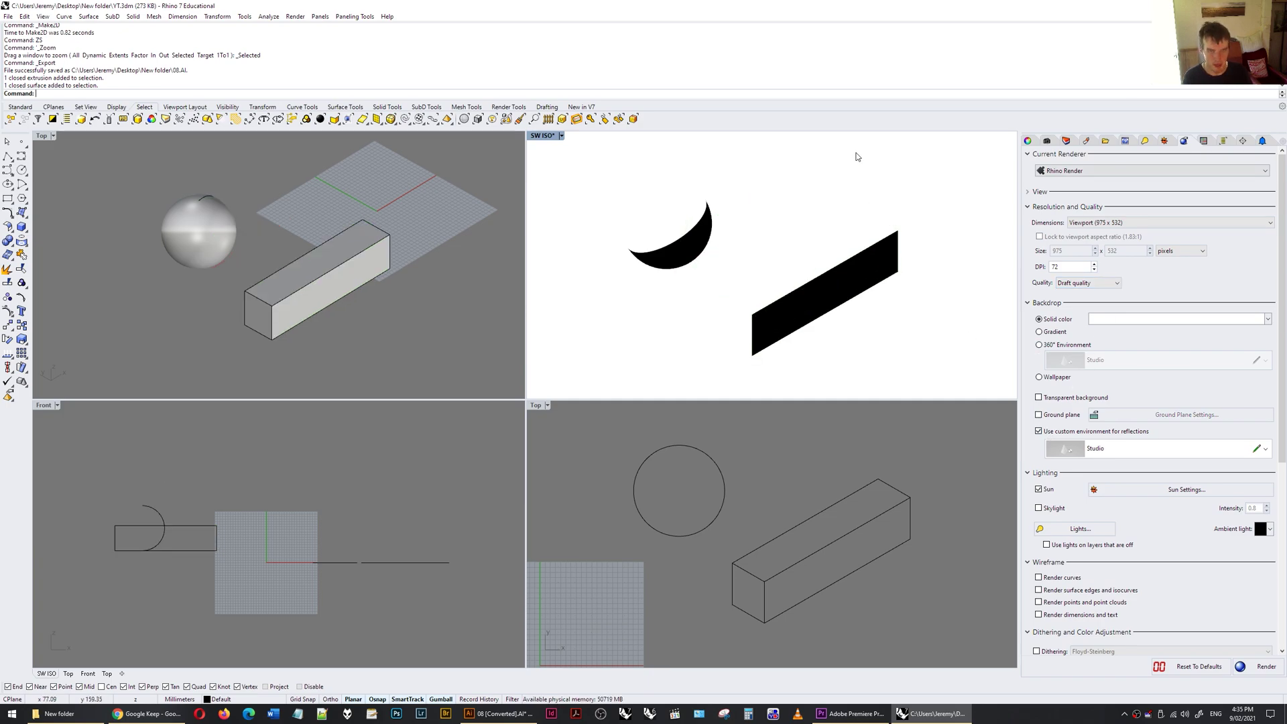
Print the SW ISO view to an image file, replacing 3.jpg
{"action": "key", "text": "ctrl+p"}
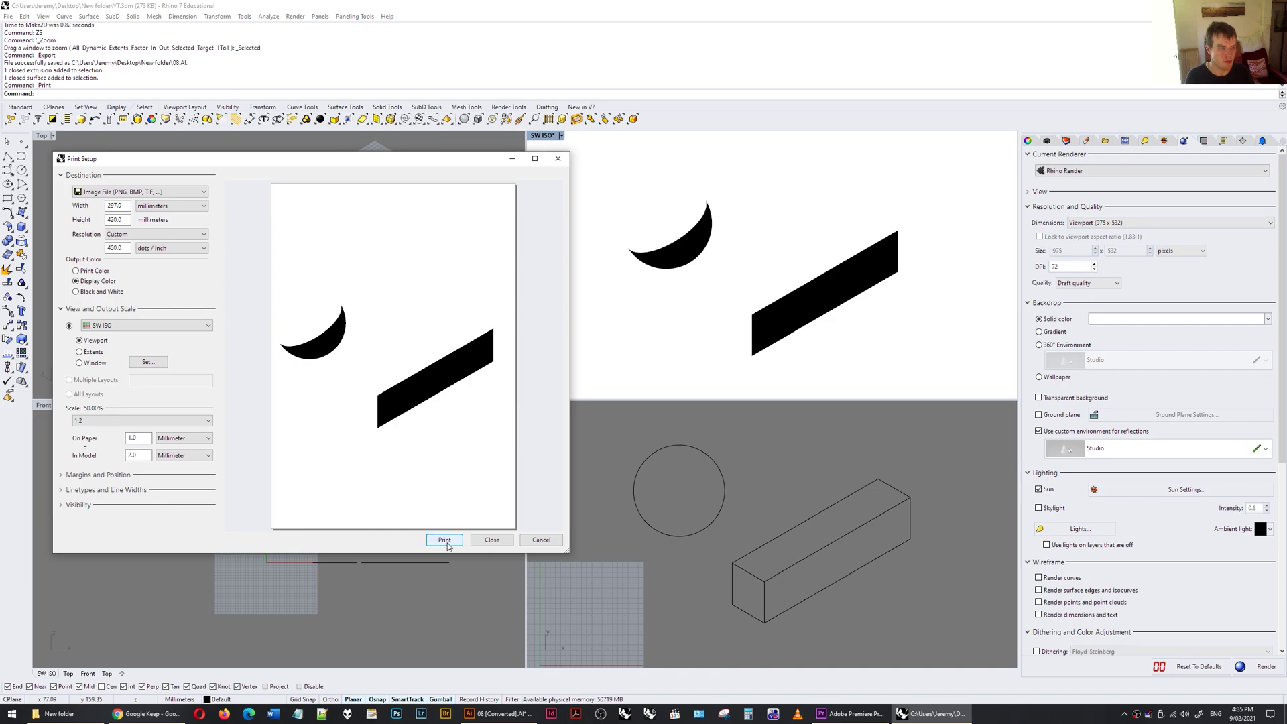
{"action": "left_click", "coordinate": [447, 543]}
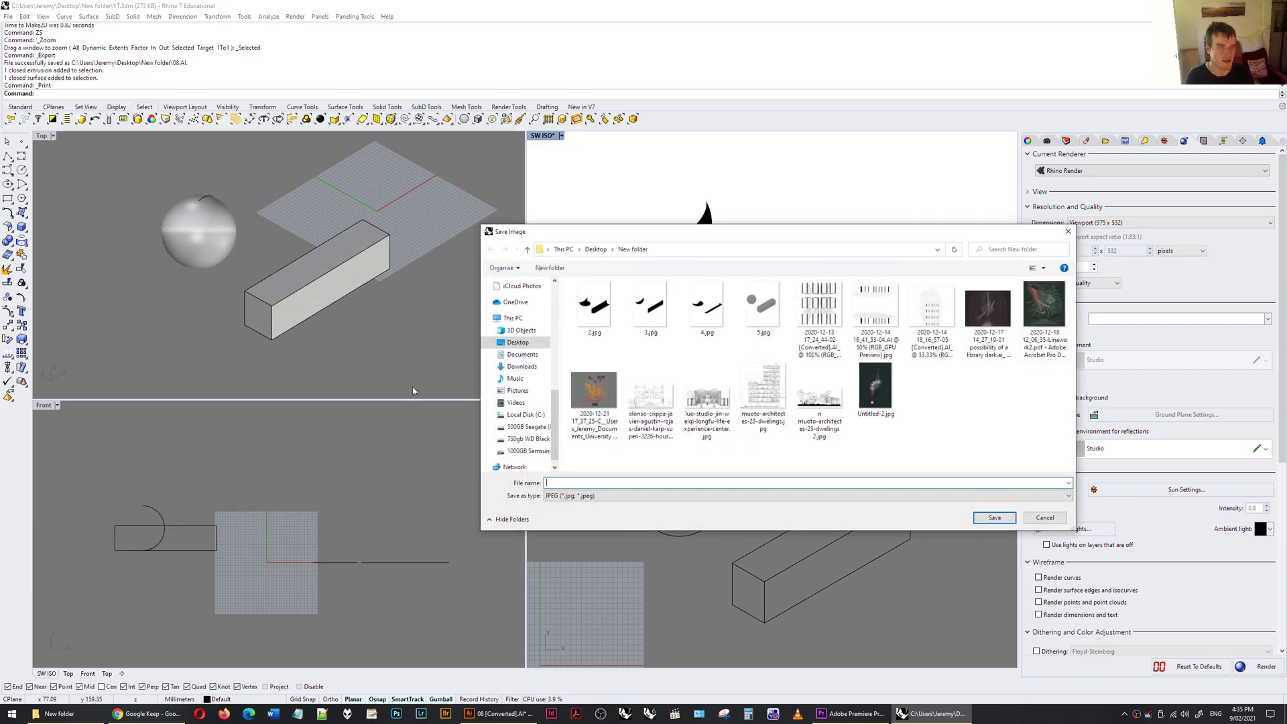
{"action": "double_click", "coordinate": [659, 316]}
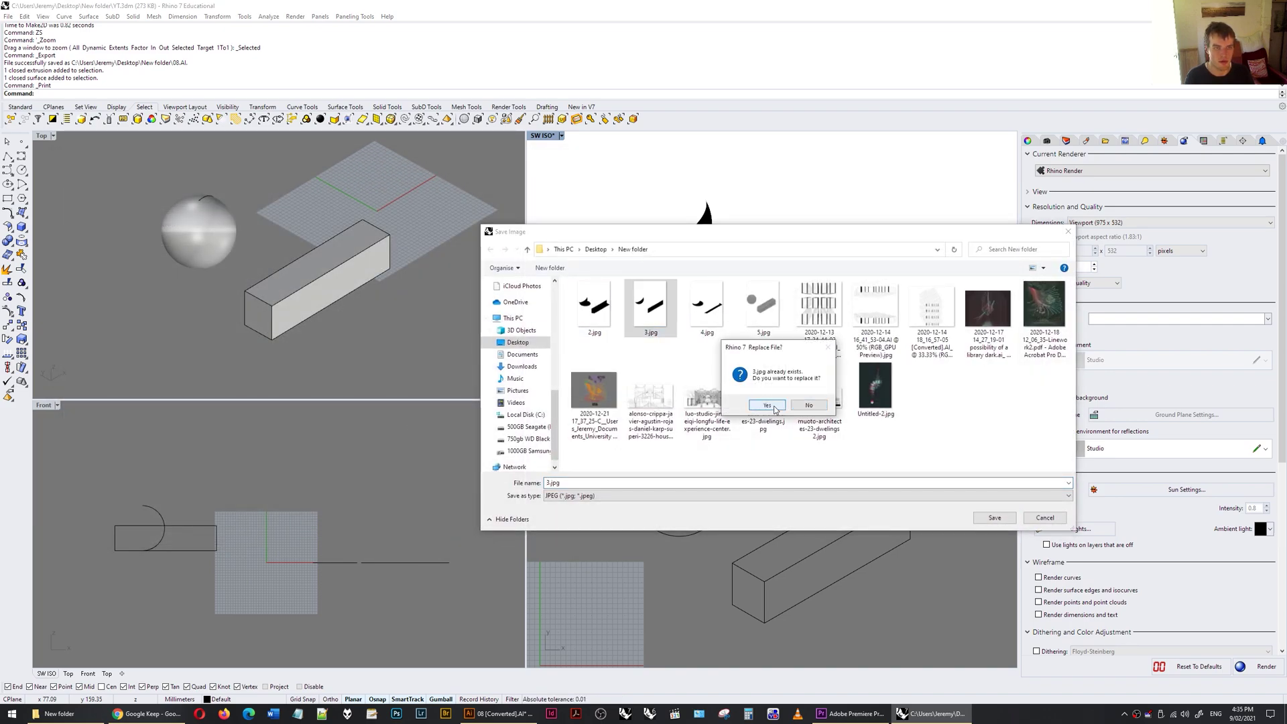
{"action": "left_click", "coordinate": [767, 405]}
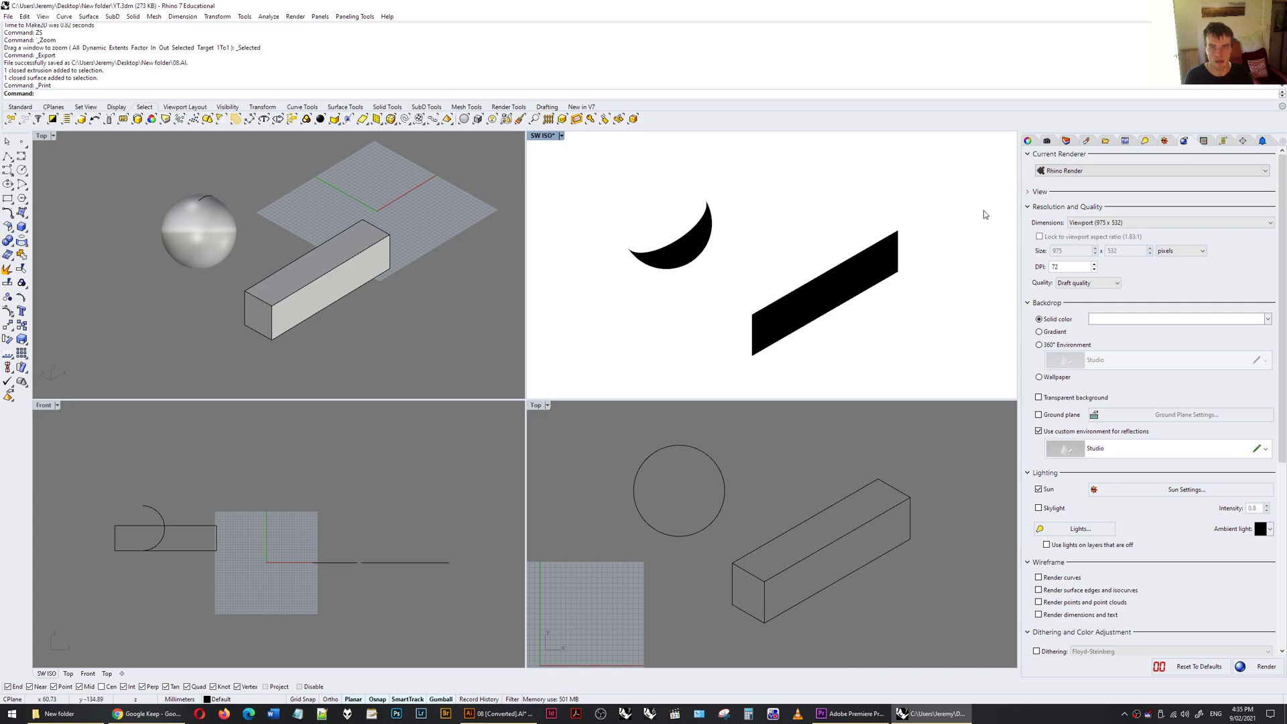
Create a new Custom material in the Materials panel with Self-illumination ticked
{"action": "left_click", "coordinate": [1086, 141]}
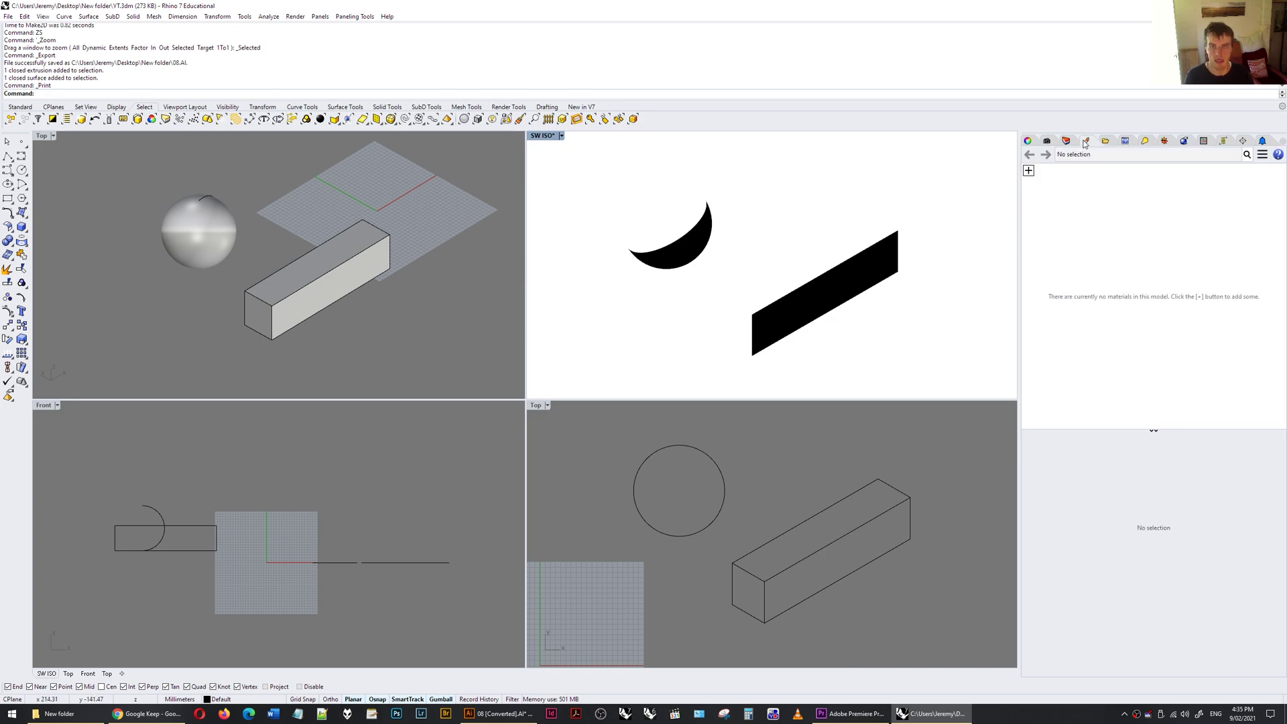
{"action": "left_click", "coordinate": [1029, 173]}
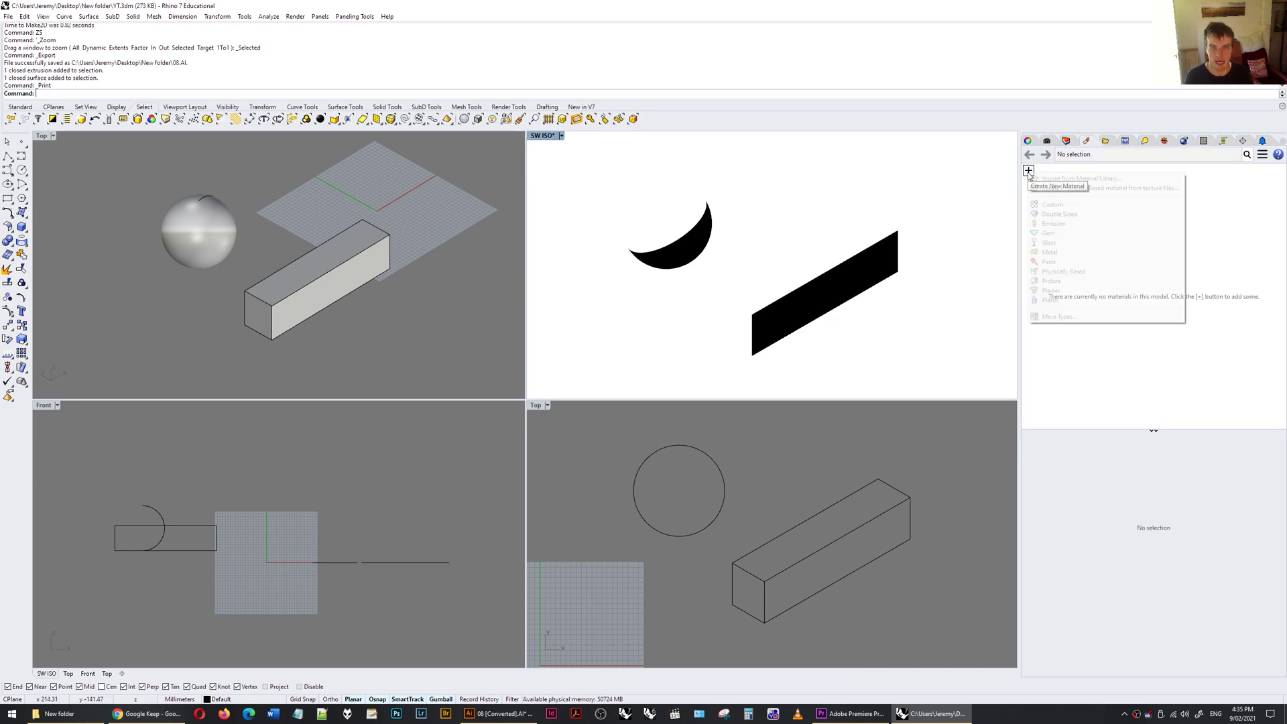
{"action": "left_click", "coordinate": [1053, 205]}
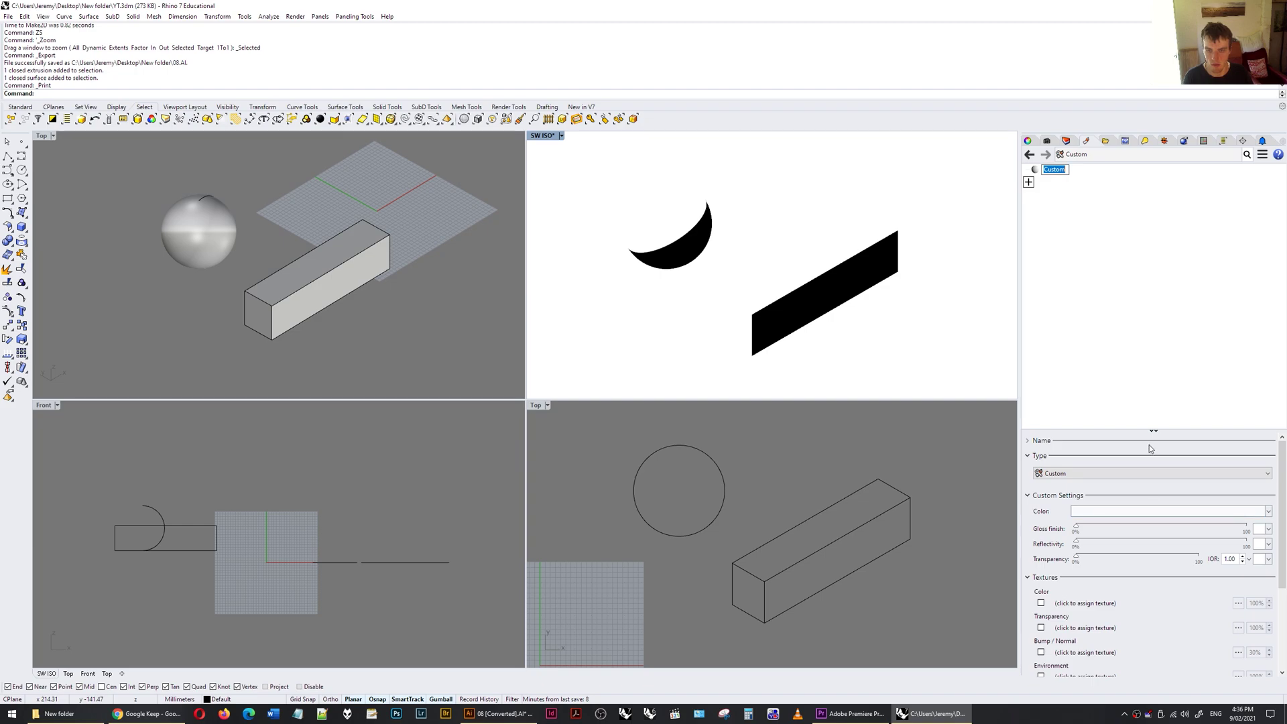
{"action": "scroll", "coordinate": [1140, 473], "scroll_direction": "down", "scroll_amount": 3}
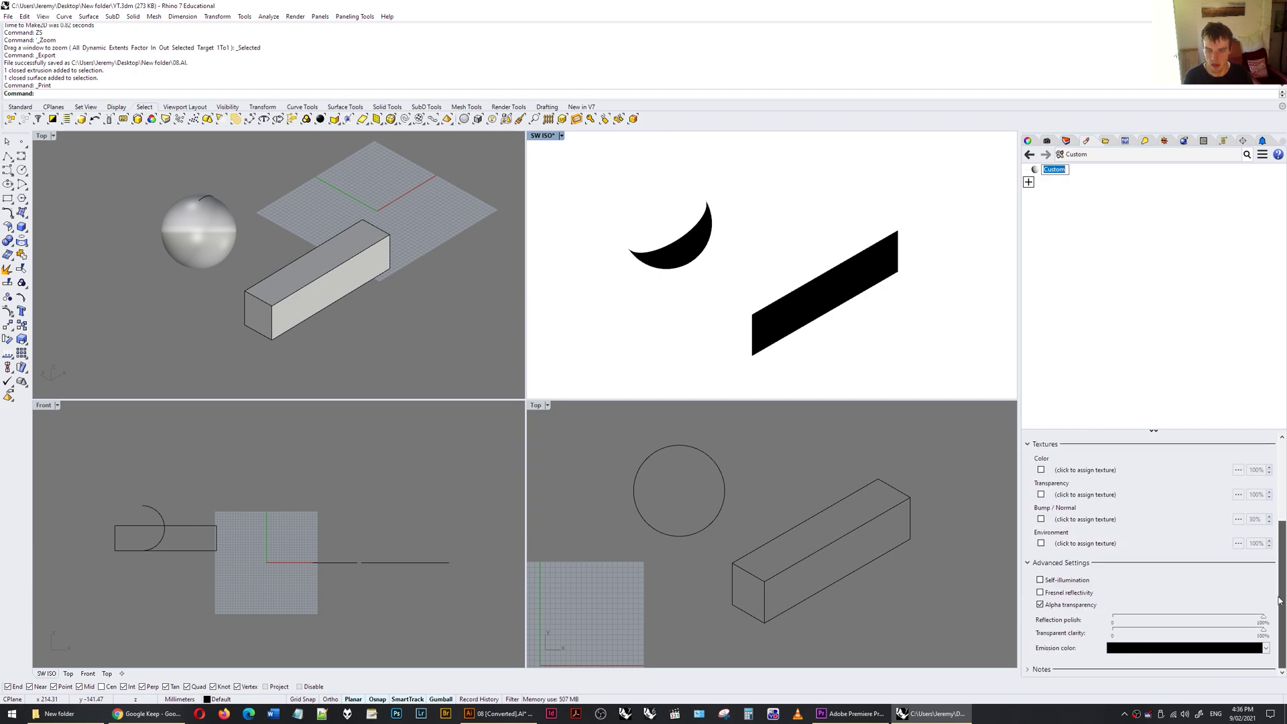
{"action": "left_click", "coordinate": [1041, 580]}
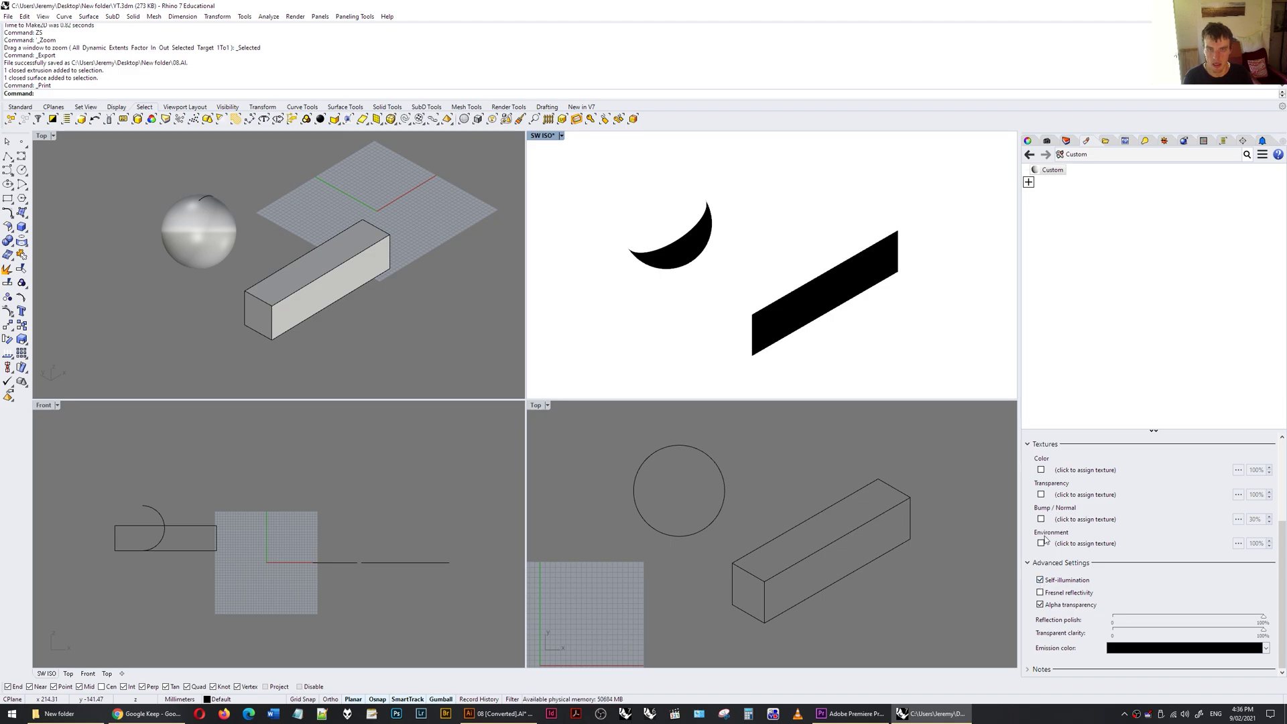
Assign the Custom material to the box and sphere, then deselect them
{"action": "left_click", "coordinate": [752, 305]}
{"action": "left_click", "coordinate": [688, 250], "text": "shift"}
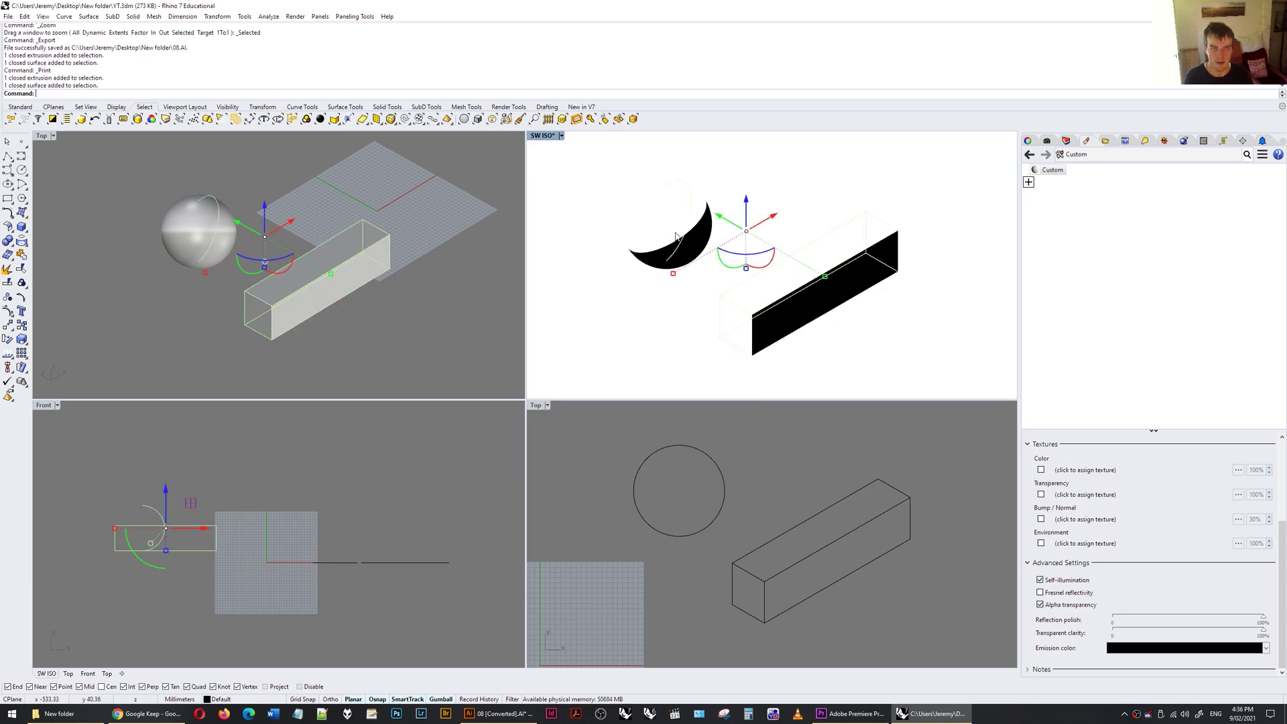
{"action": "right_click", "coordinate": [1052, 169]}
{"action": "left_click", "coordinate": [1080, 177]}
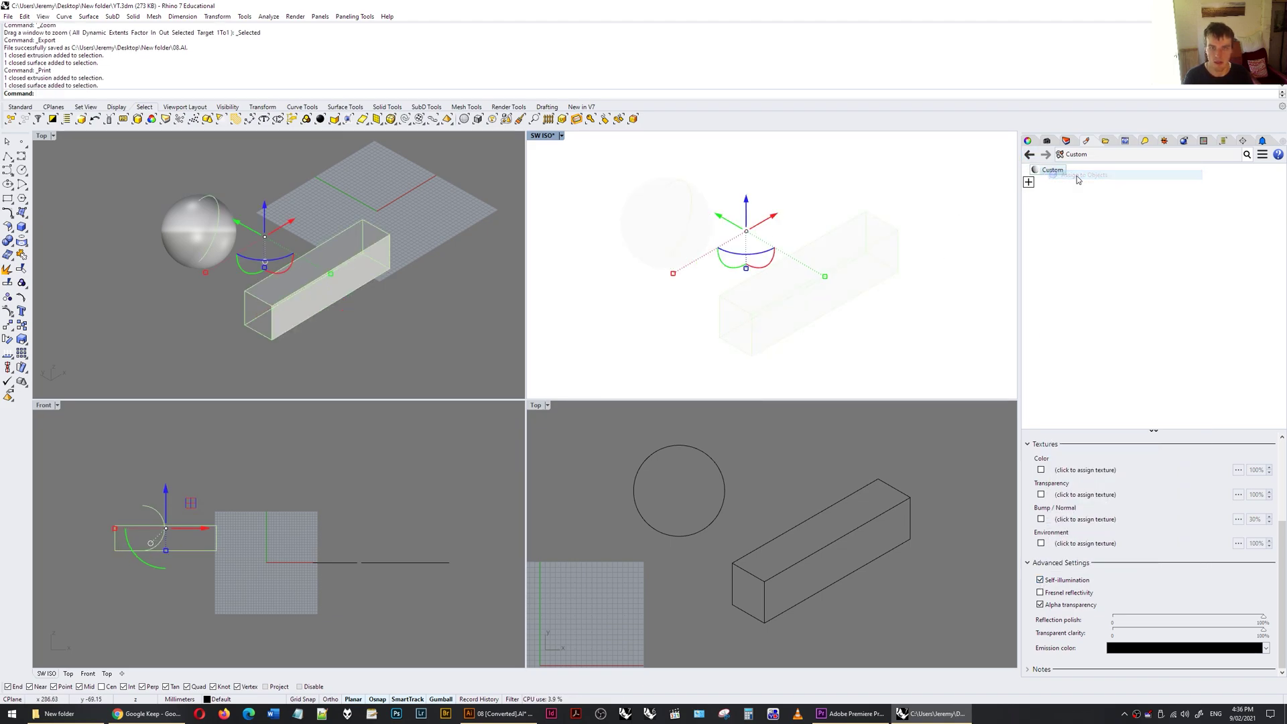
{"action": "left_click", "coordinate": [870, 173]}
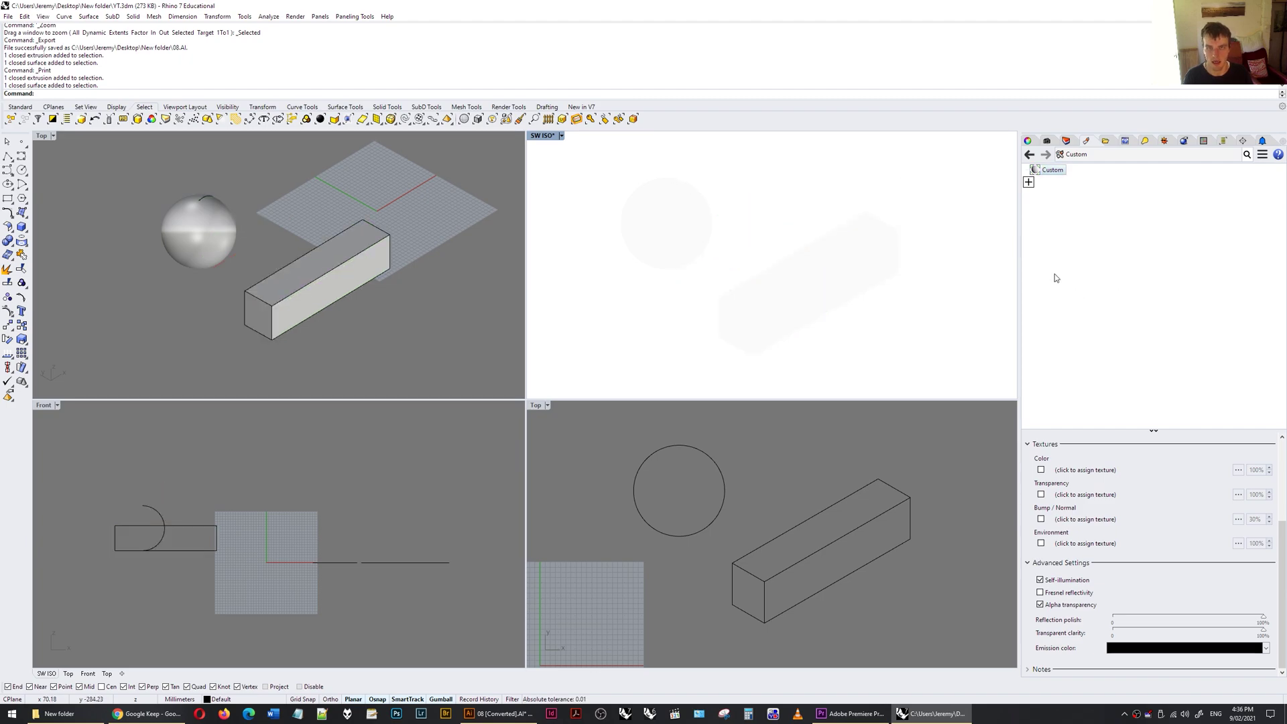
Turn on the ground plane for shadows and save the view as an image over 4.jpg
{"action": "left_click", "coordinate": [1184, 141]}
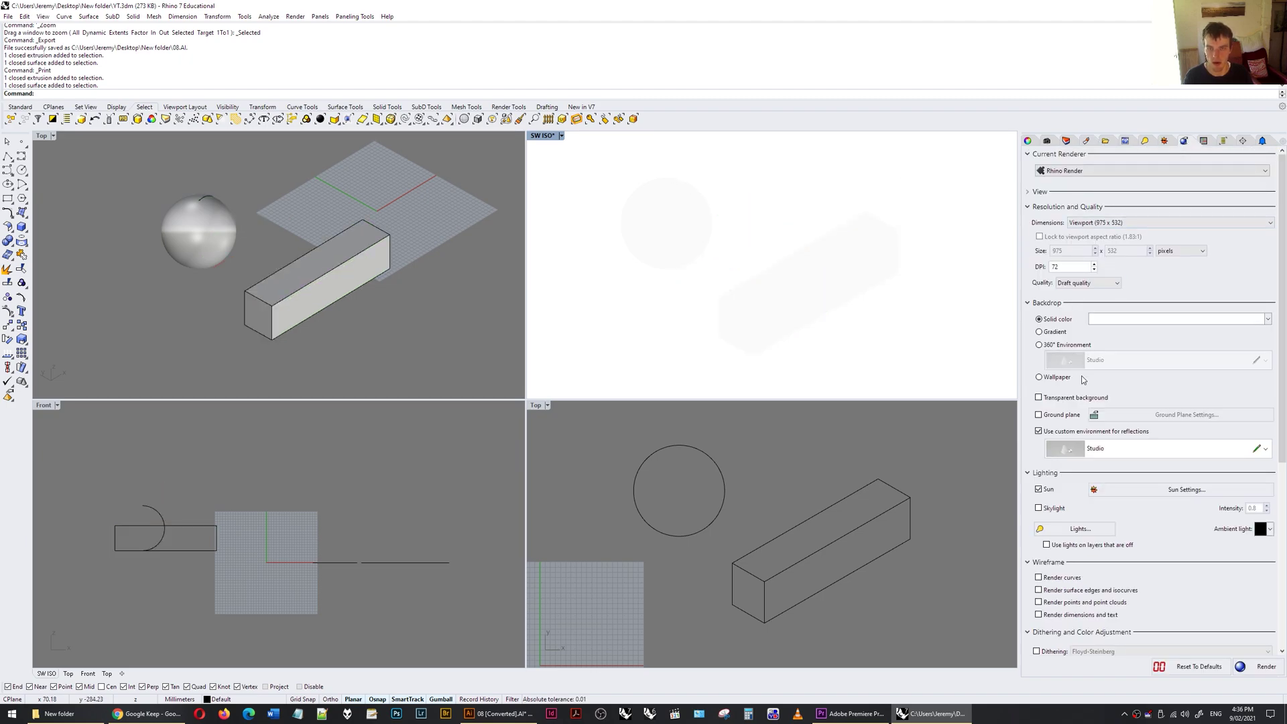
{"action": "left_click", "coordinate": [1039, 415]}
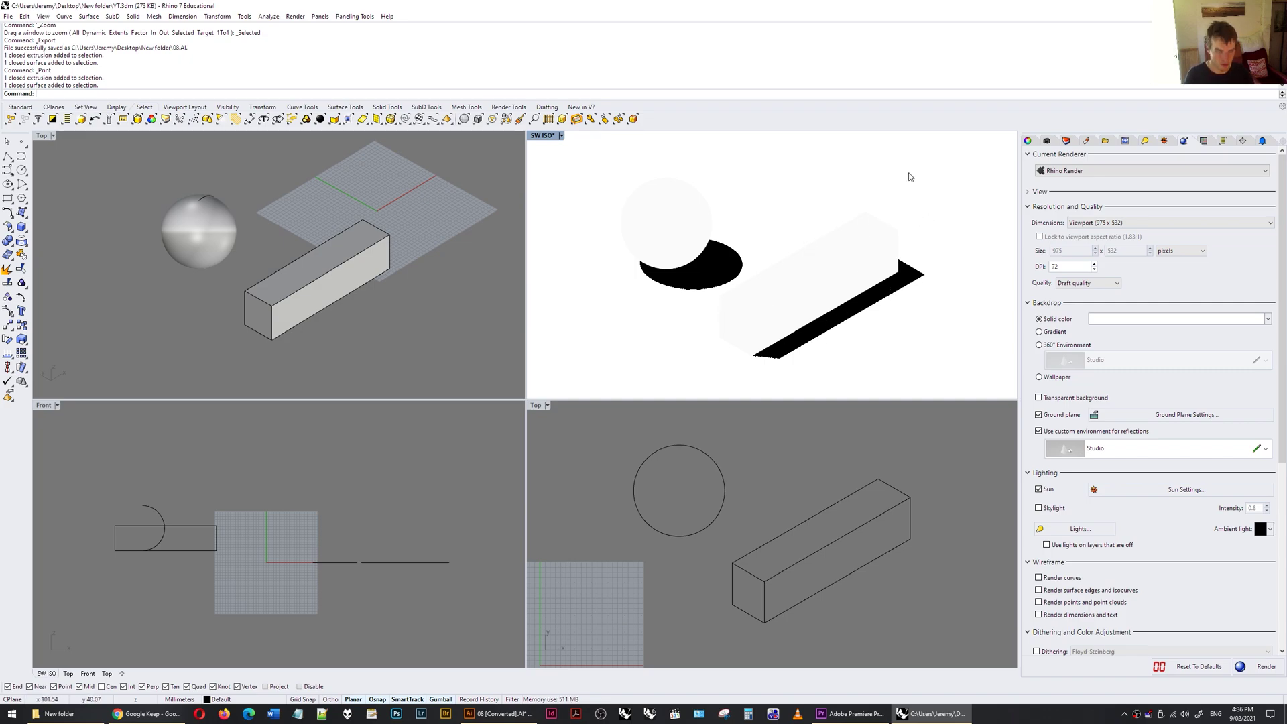
{"action": "key", "text": "ctrl+p"}
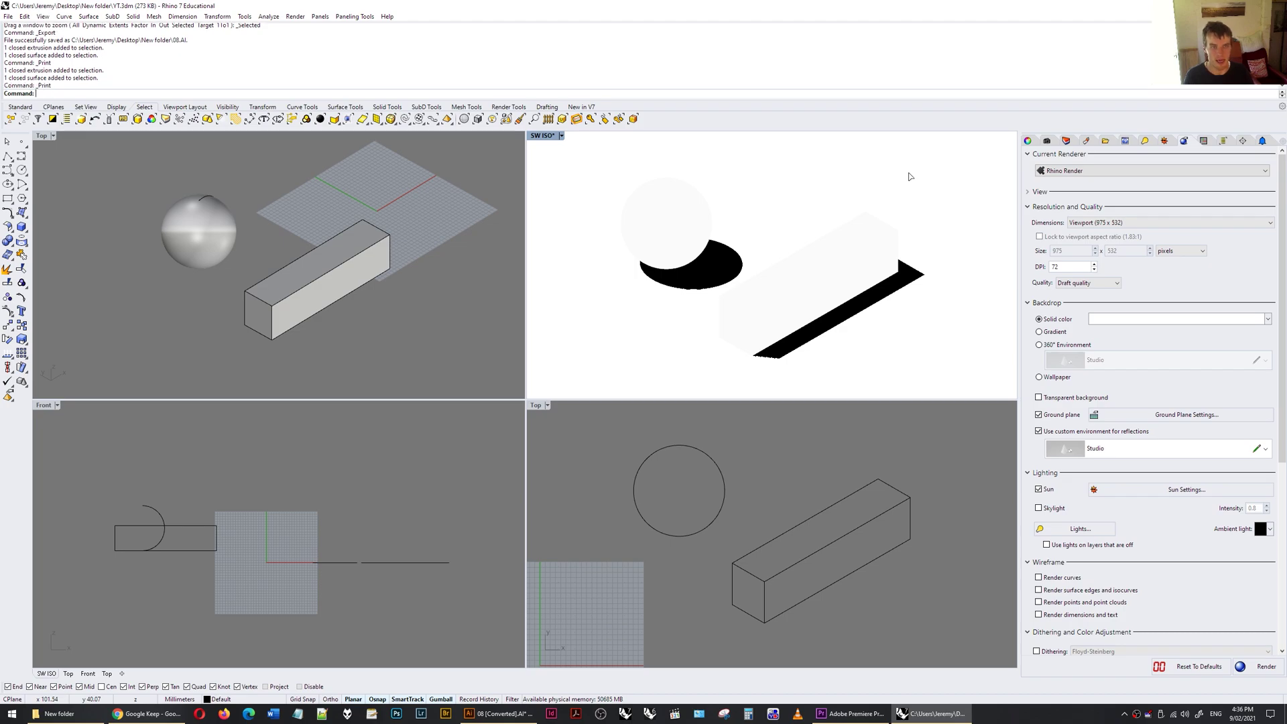
{"action": "left_click", "coordinate": [440, 540]}
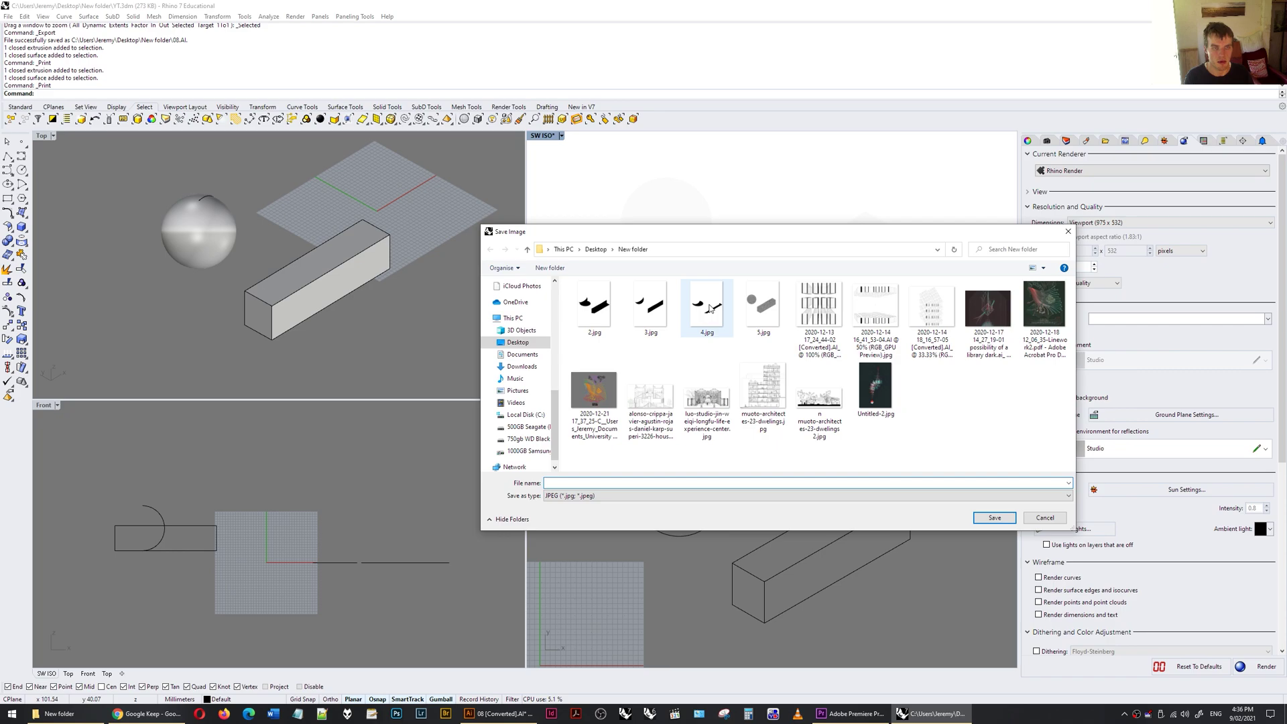
{"action": "double_click", "coordinate": [710, 308]}
{"action": "left_click", "coordinate": [766, 406]}
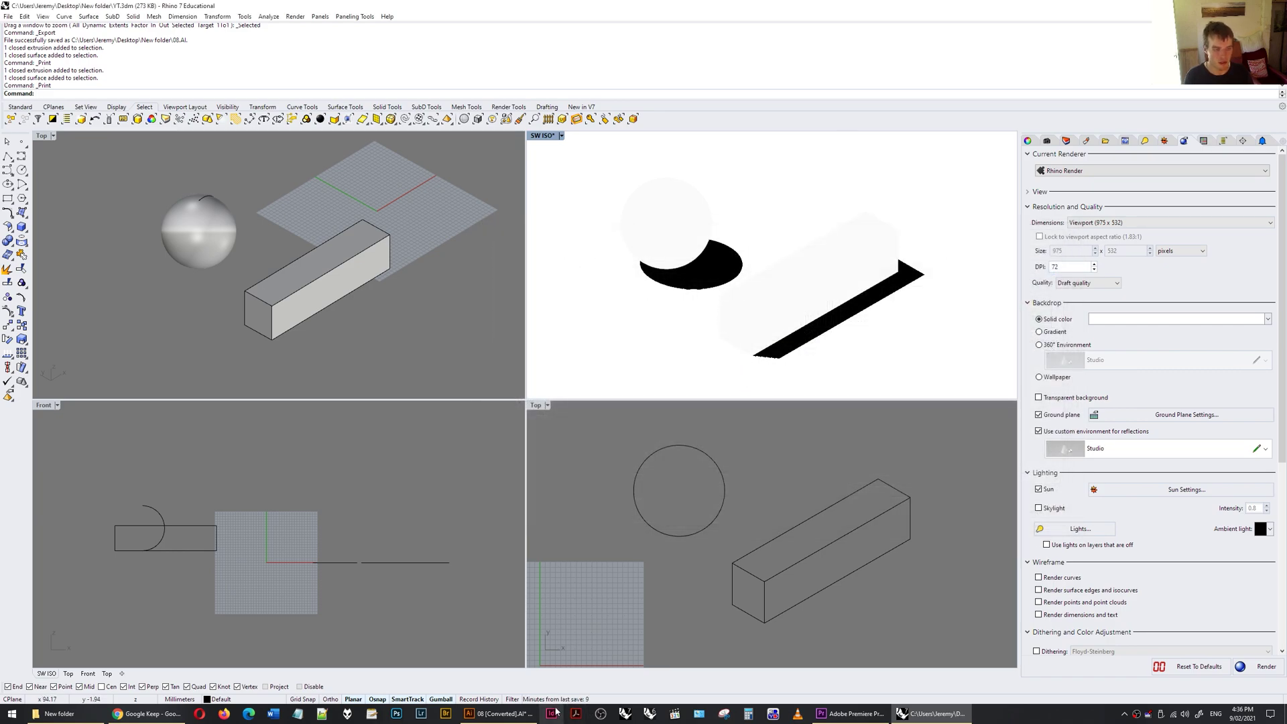
{"action": "left_click", "coordinate": [500, 714]}
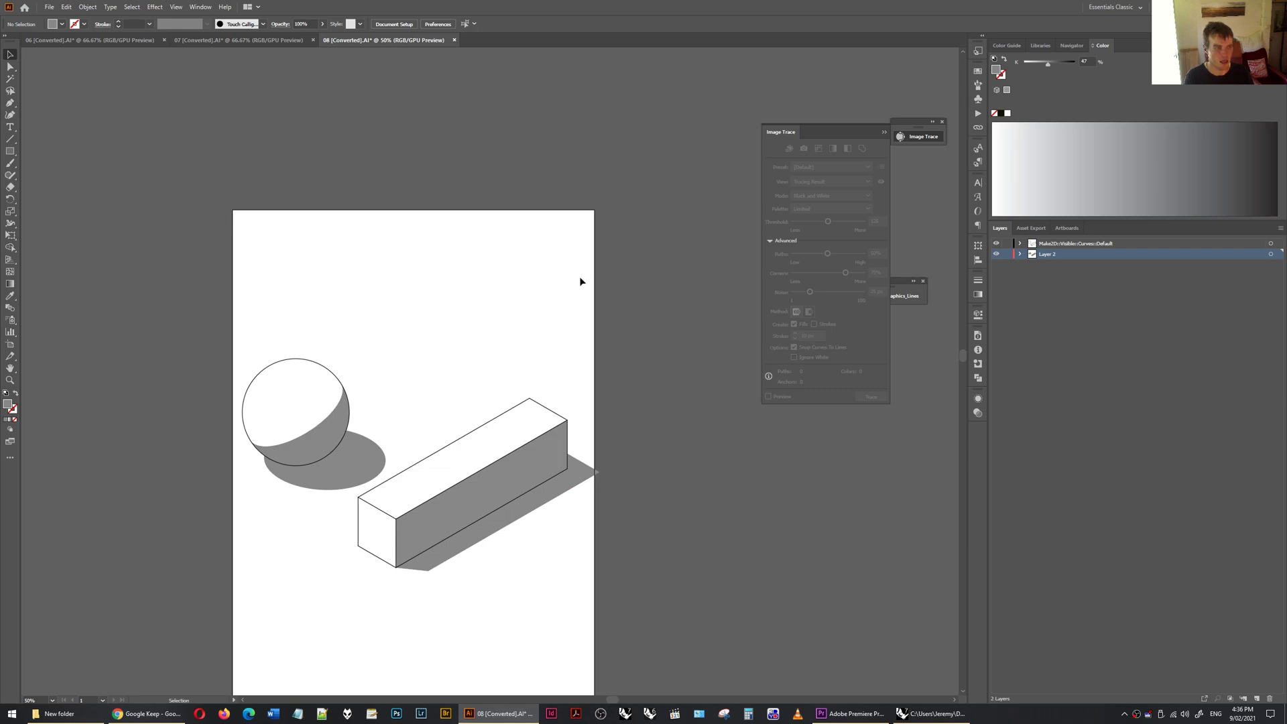
Duplicate 08.AI in the New folder and open 08 - Copy.AI in Illustrator
{"action": "right_click", "coordinate": [486, 44]}
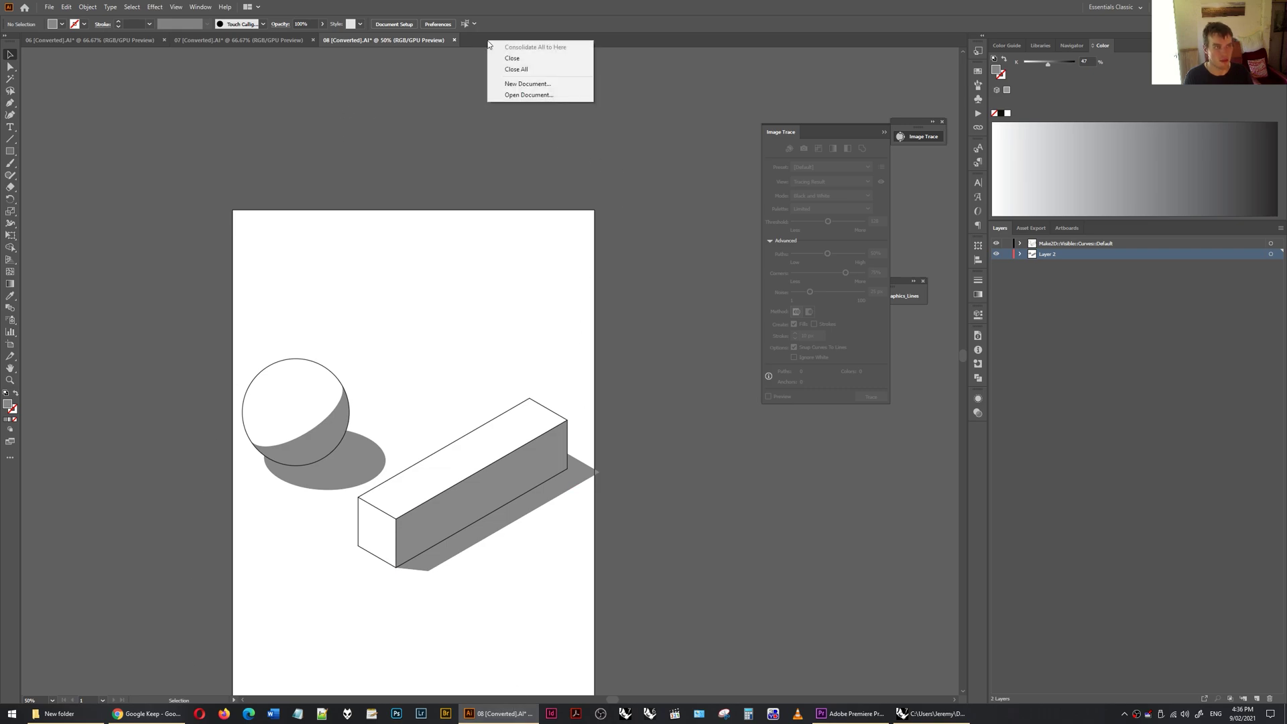
{"action": "left_click", "coordinate": [395, 163]}
{"action": "left_click", "coordinate": [59, 714]}
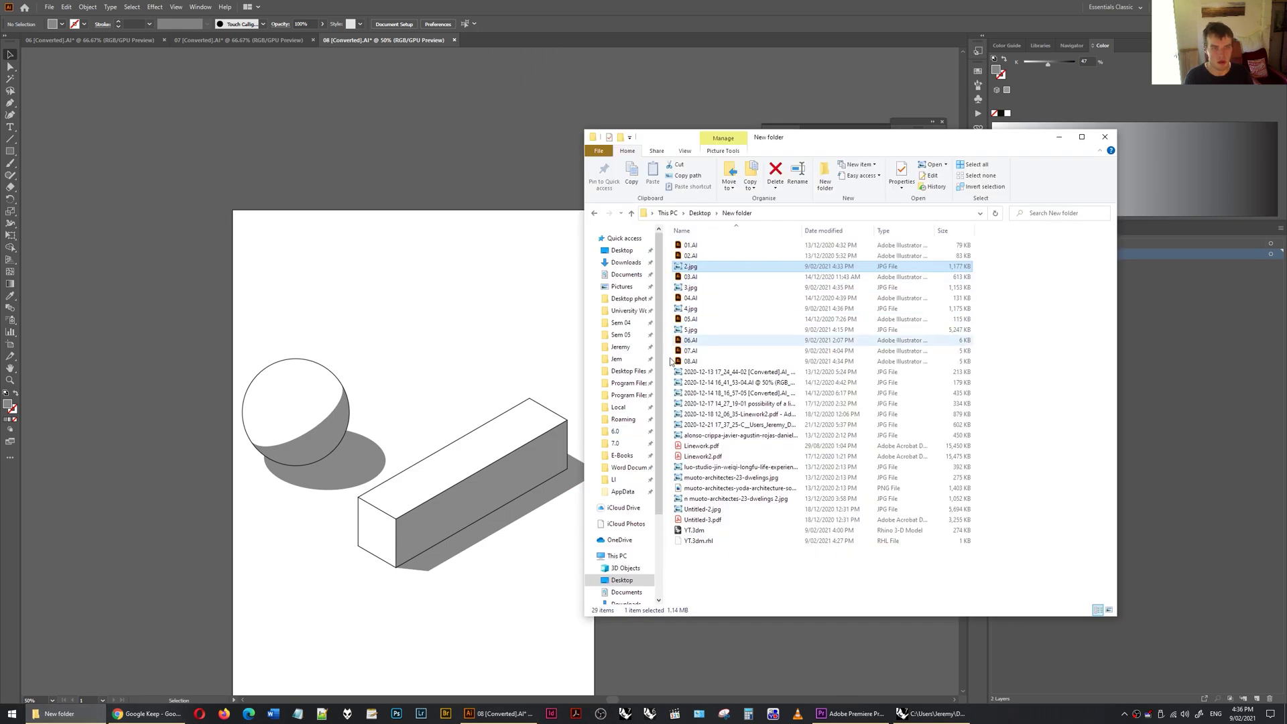
{"action": "left_click", "coordinate": [698, 362]}
{"action": "key", "text": "ctrl+c"}
{"action": "key", "text": "ctrl+v"}
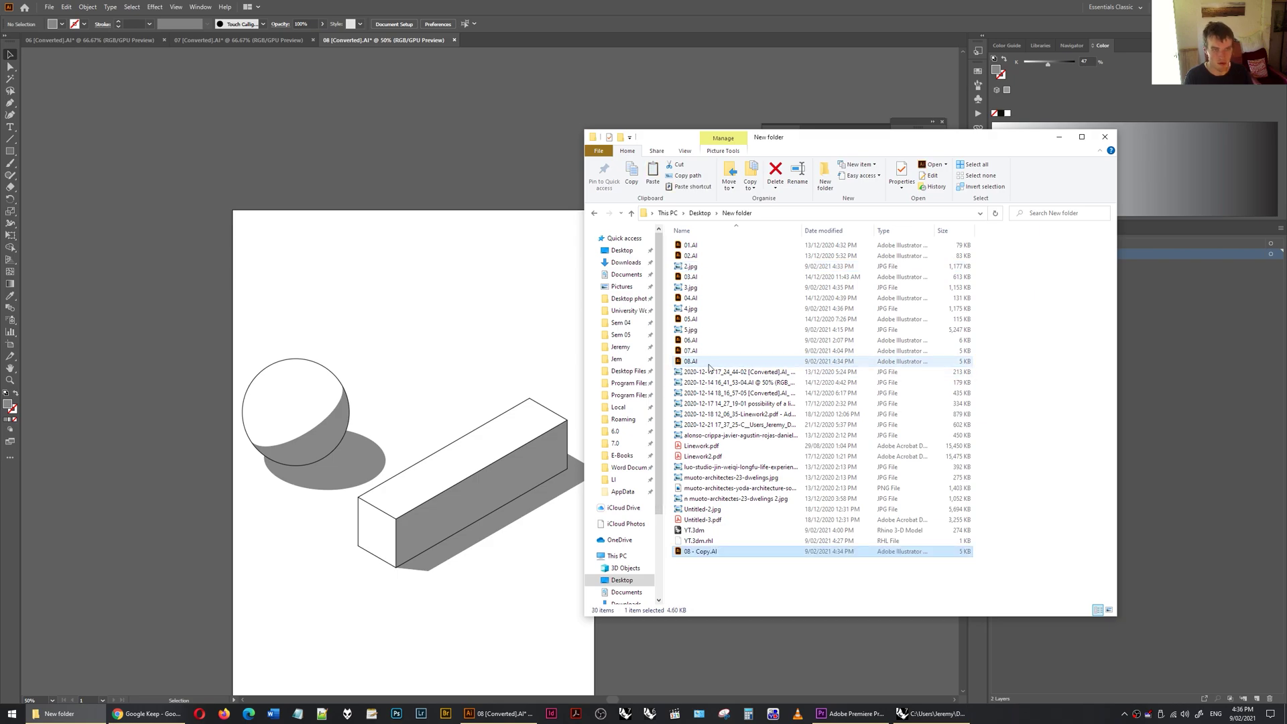
{"action": "double_click", "coordinate": [700, 551]}
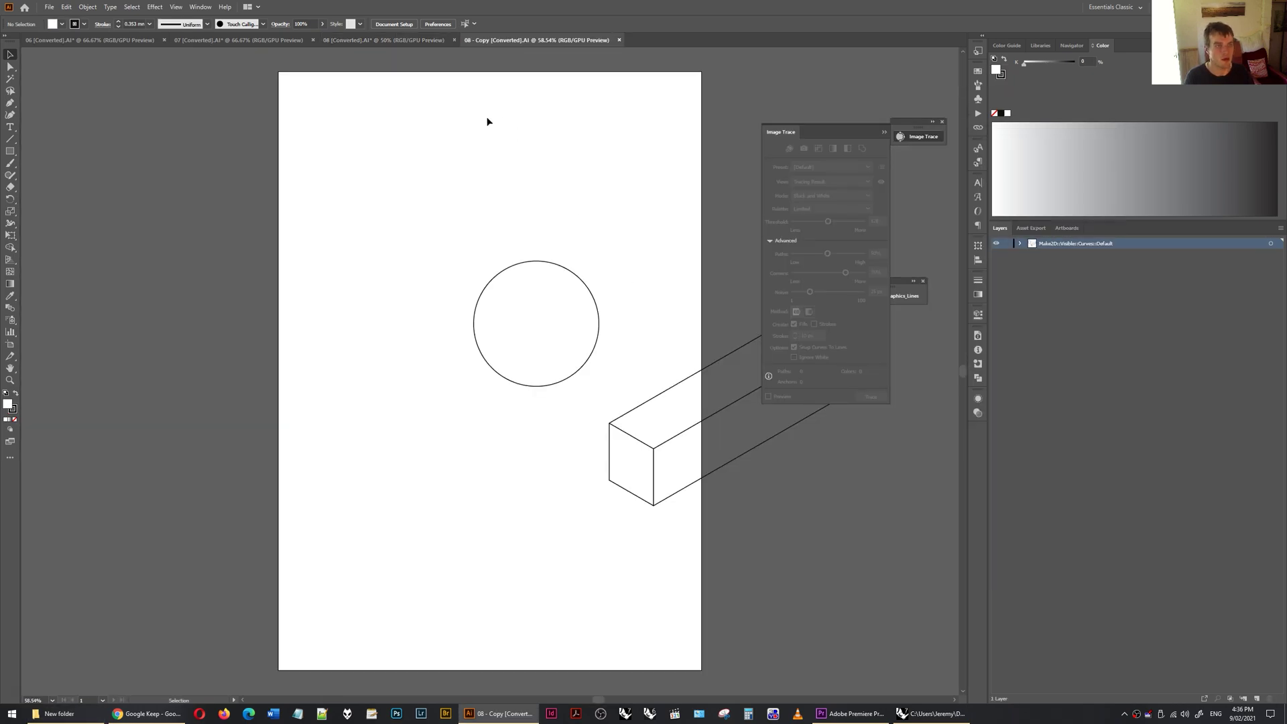
Select all the circle and box linework and move it onto the artboard
{"action": "left_click", "coordinate": [904, 145]}
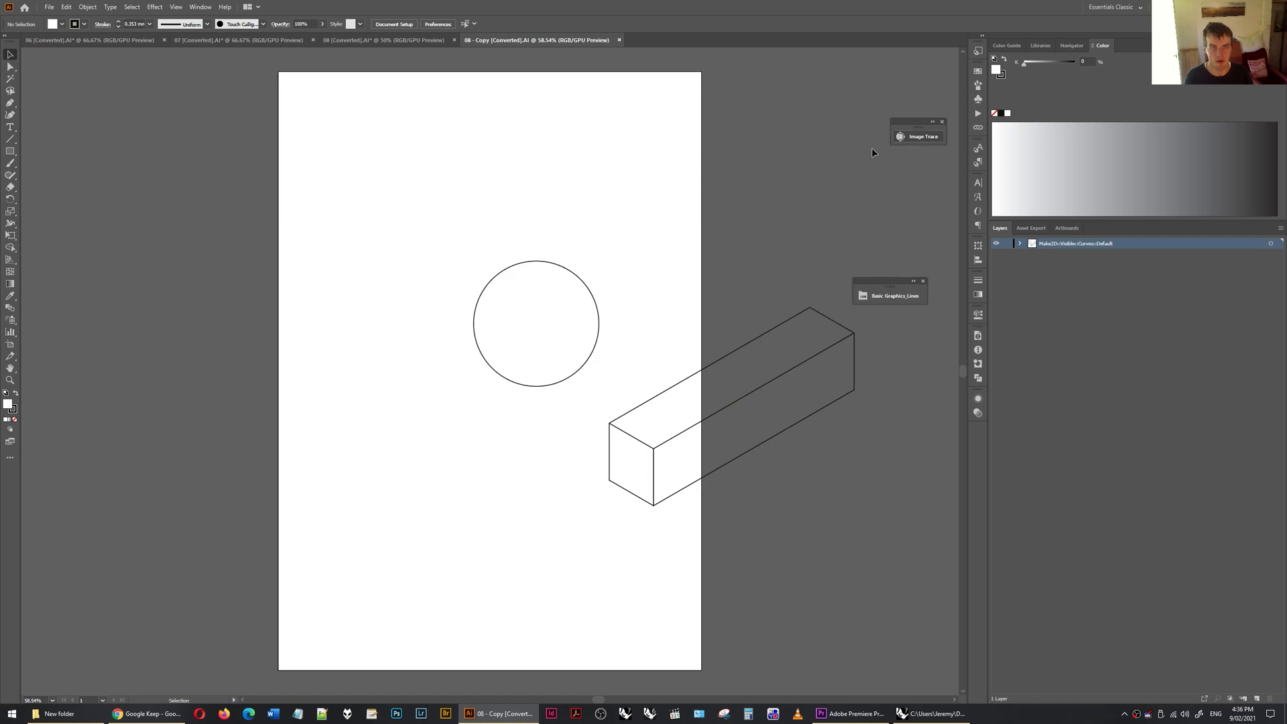
{"action": "key", "text": "ctrl+a"}
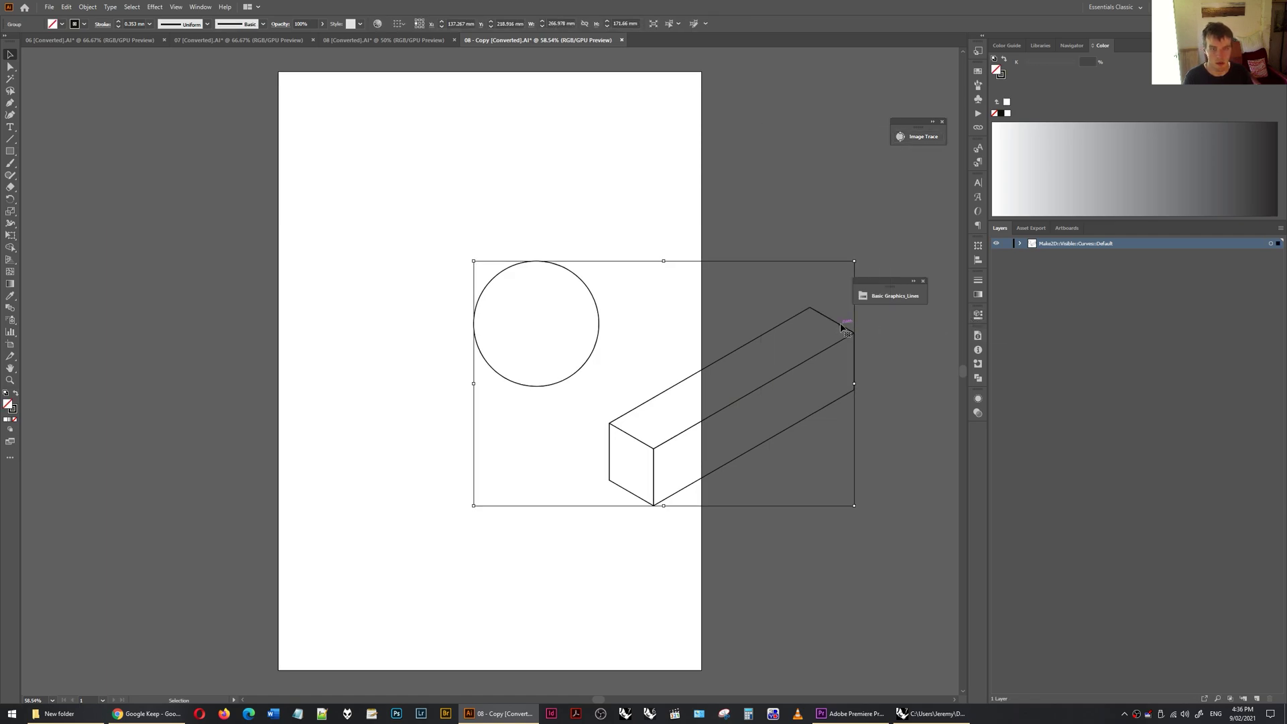
{"action": "left_click_drag", "start_coordinate": [842, 327], "coordinate": [677, 314]}
{"action": "left_click", "coordinate": [879, 373]}
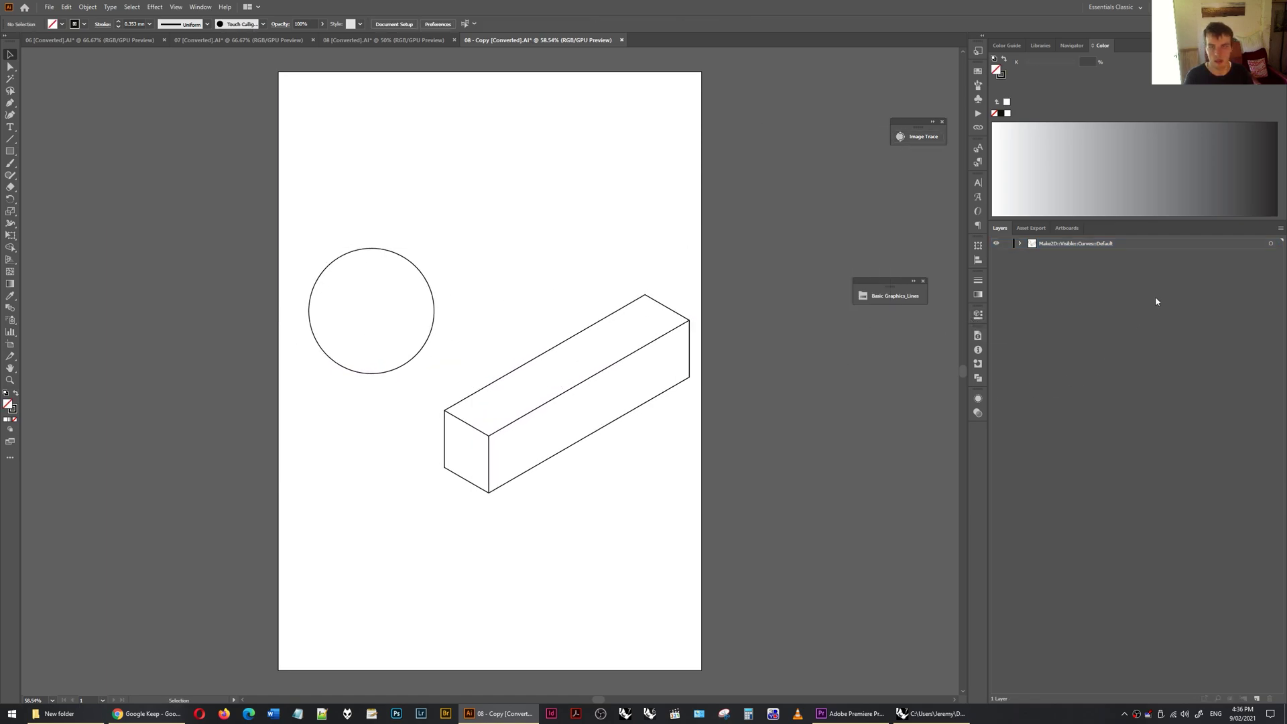
Add a new layer and duplicate Layer 2, naming the copy Object shade
{"action": "left_click", "coordinate": [1257, 699]}
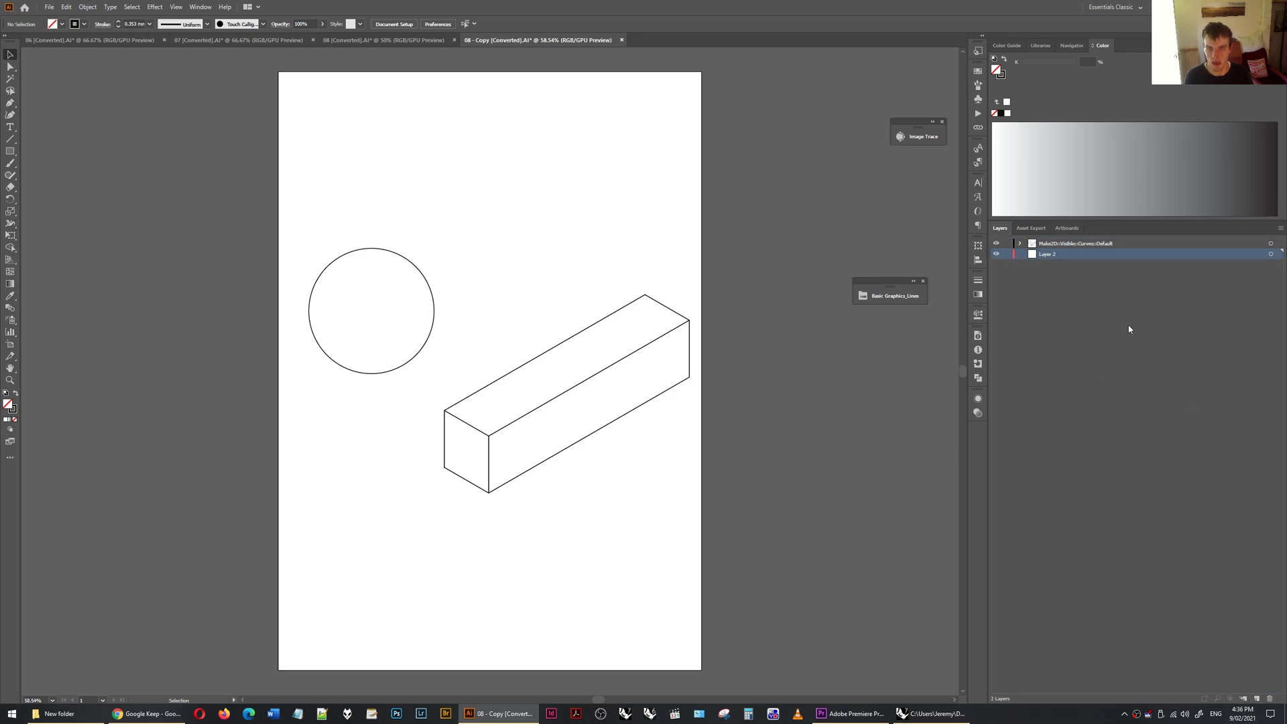
{"action": "left_click", "coordinate": [1281, 229]}
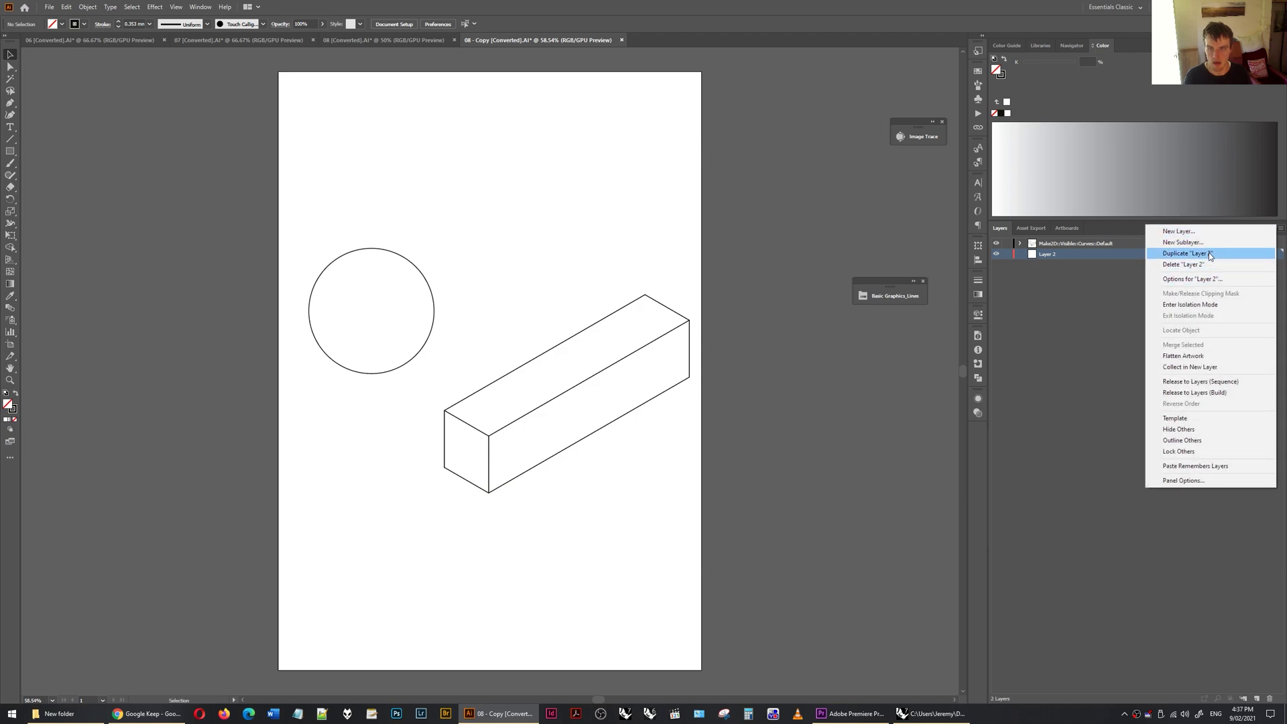
{"action": "left_click", "coordinate": [1210, 255]}
{"action": "left_click", "coordinate": [1053, 258]}
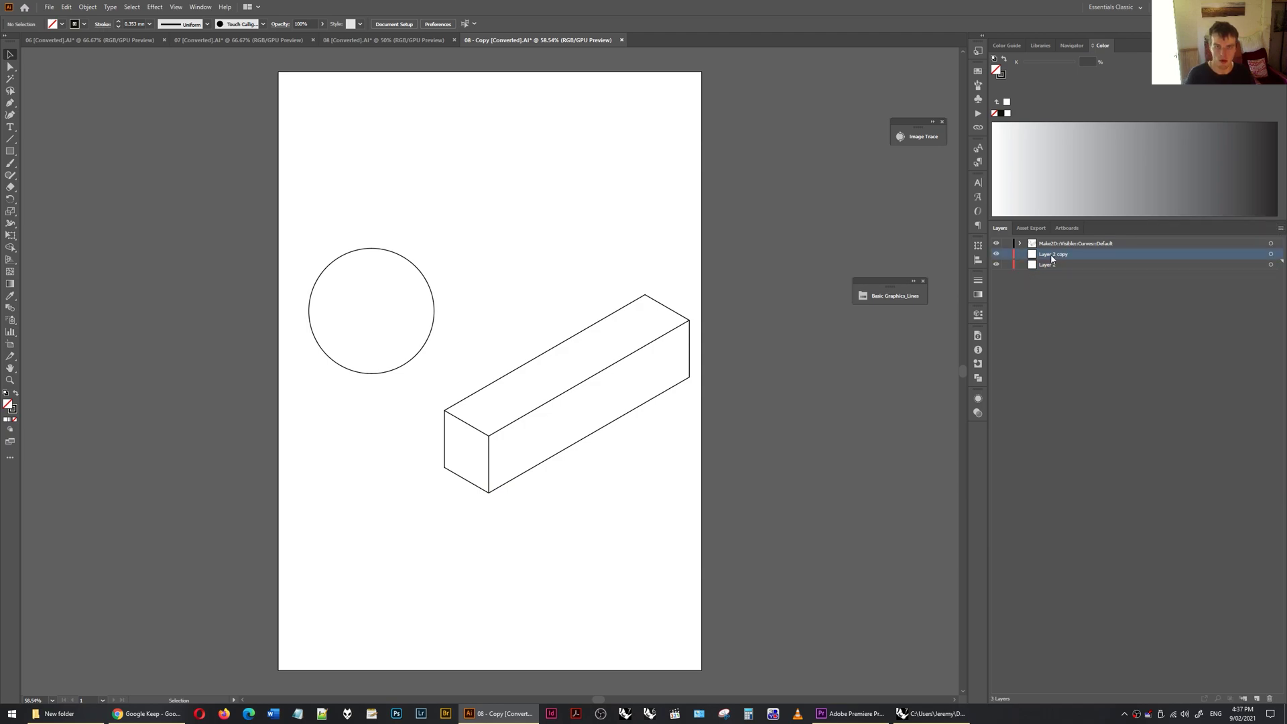
{"action": "double_click", "coordinate": [1052, 259]}
{"action": "type", "text": "Object shade"}
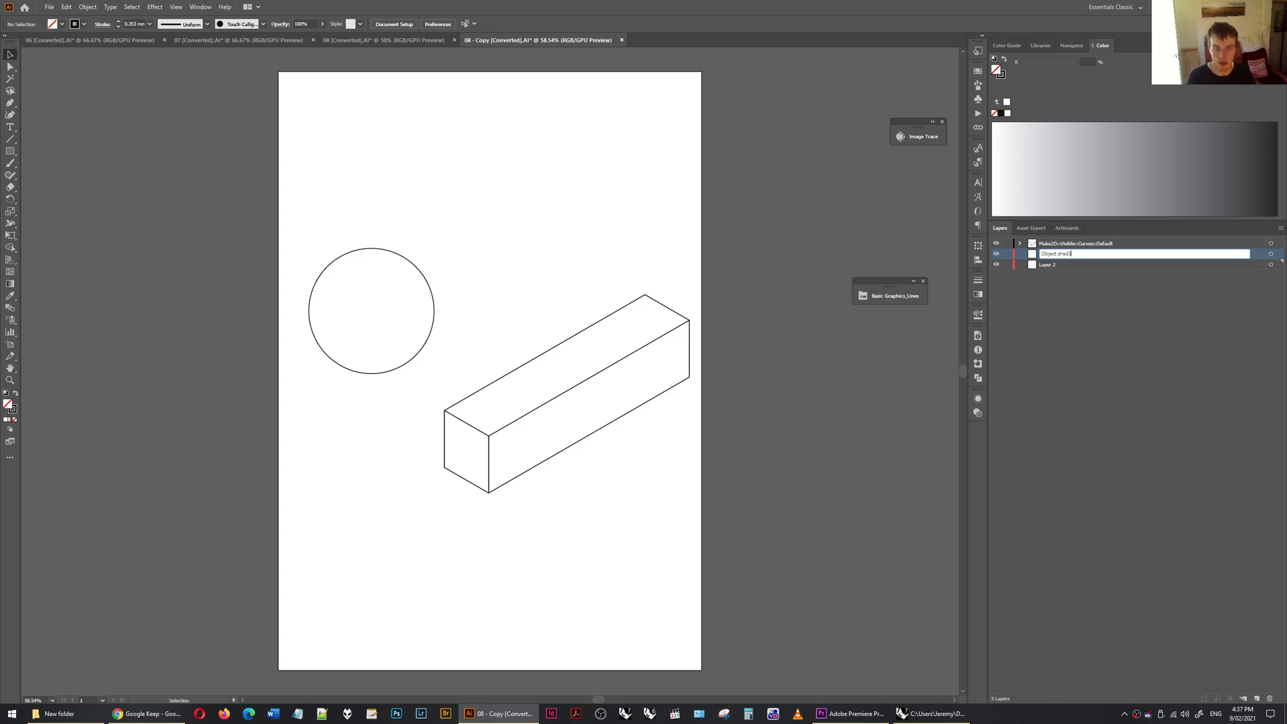
Rename Layer 2 to Ground shade and bring up the New folder in File Explorer
{"action": "double_click", "coordinate": [1049, 262]}
{"action": "type", "text": "G"}
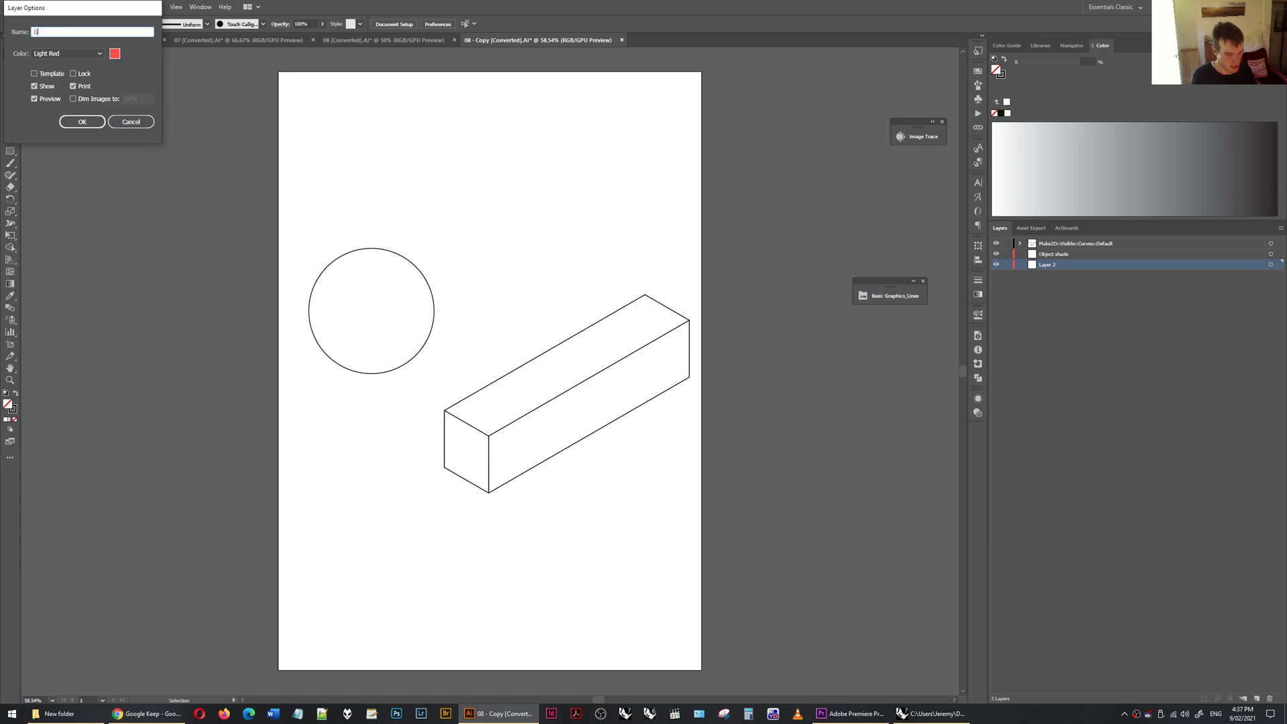
{"action": "type", "text": "round shade"}
{"action": "key", "text": "Return"}
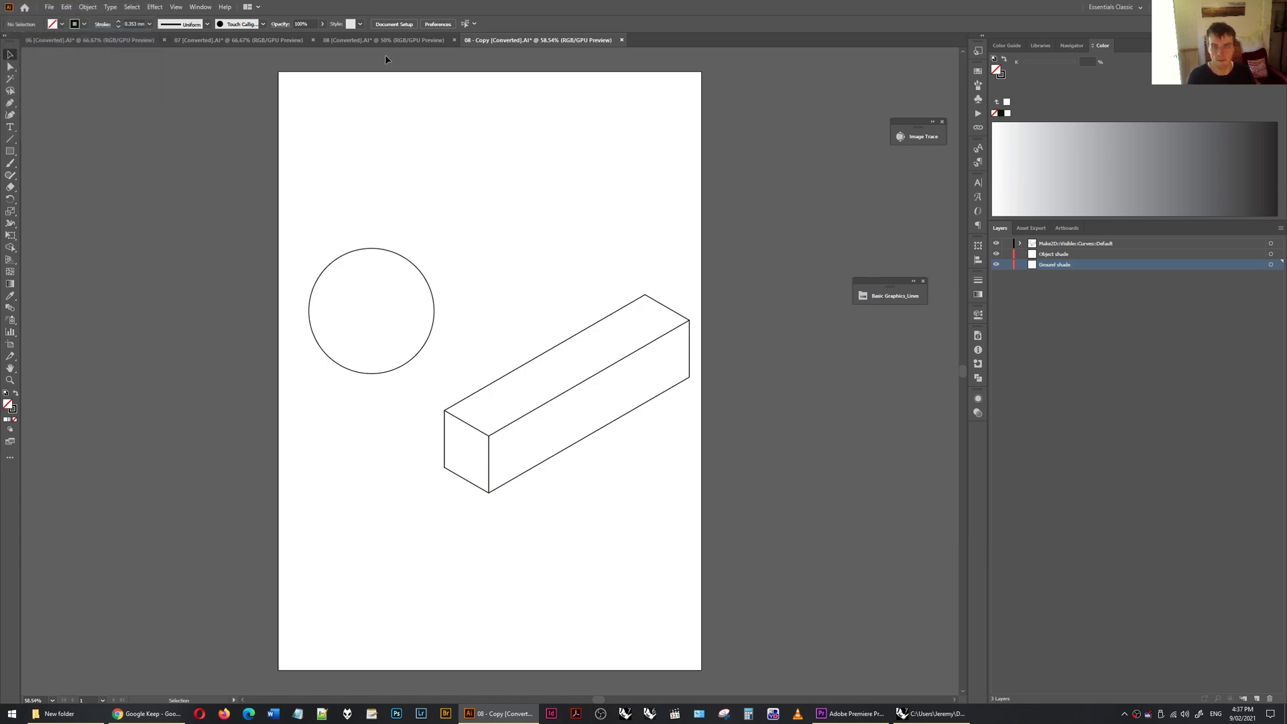
{"action": "left_click", "coordinate": [1082, 255]}
{"action": "left_click", "coordinate": [59, 714]}
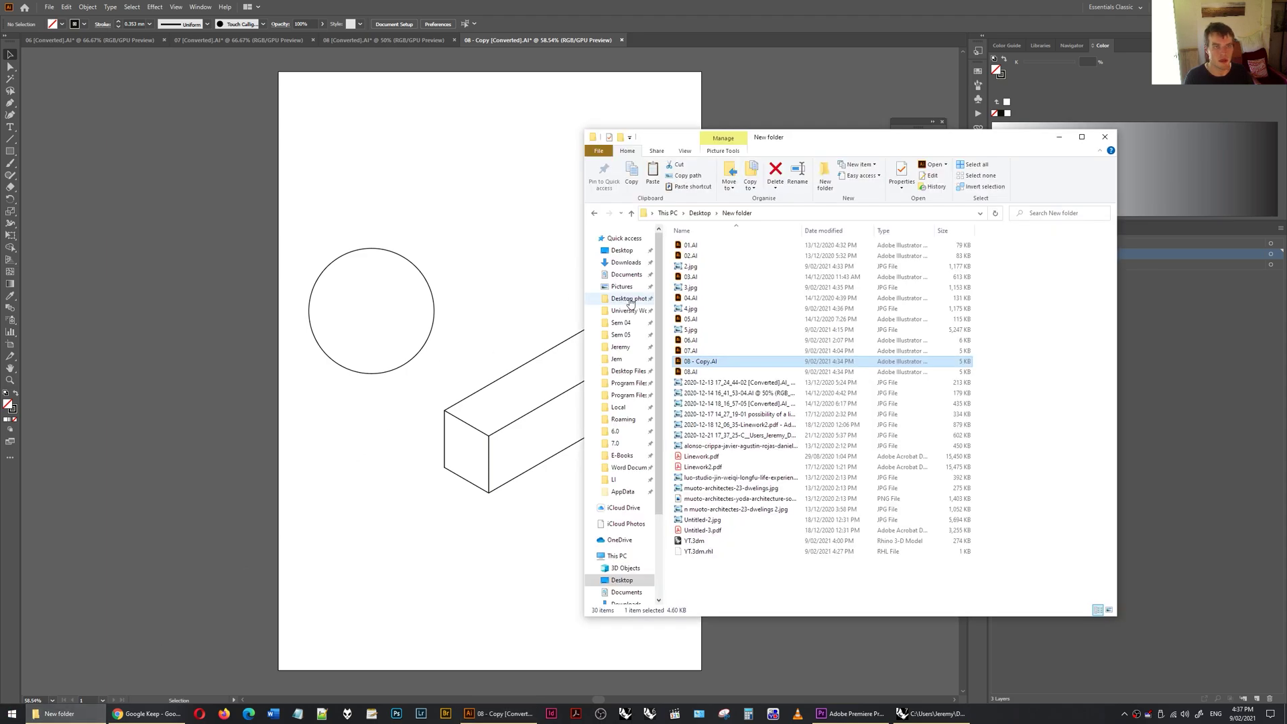
Show the New folder as Large icons and place 3.jpg onto the Illustrator artboard
{"action": "left_click", "coordinate": [685, 152]}
{"action": "left_click", "coordinate": [761, 166]}
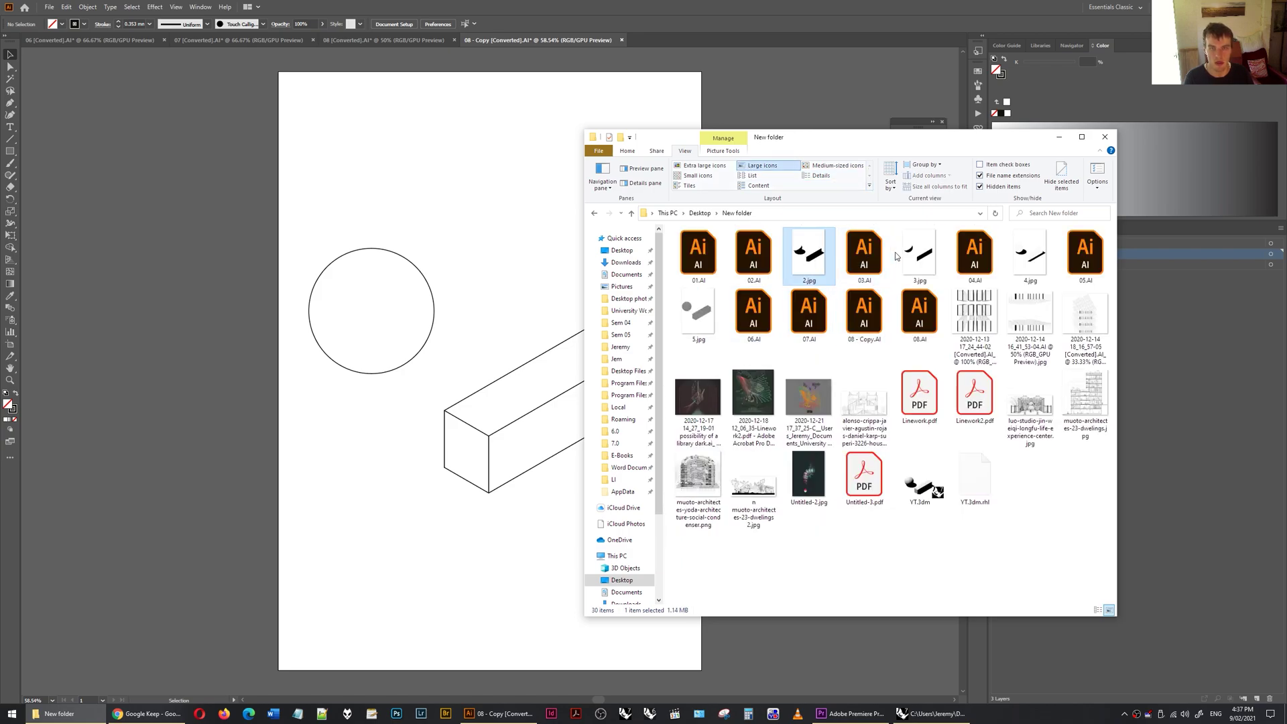
{"action": "left_click_drag", "start_coordinate": [920, 256], "coordinate": [412, 188]}
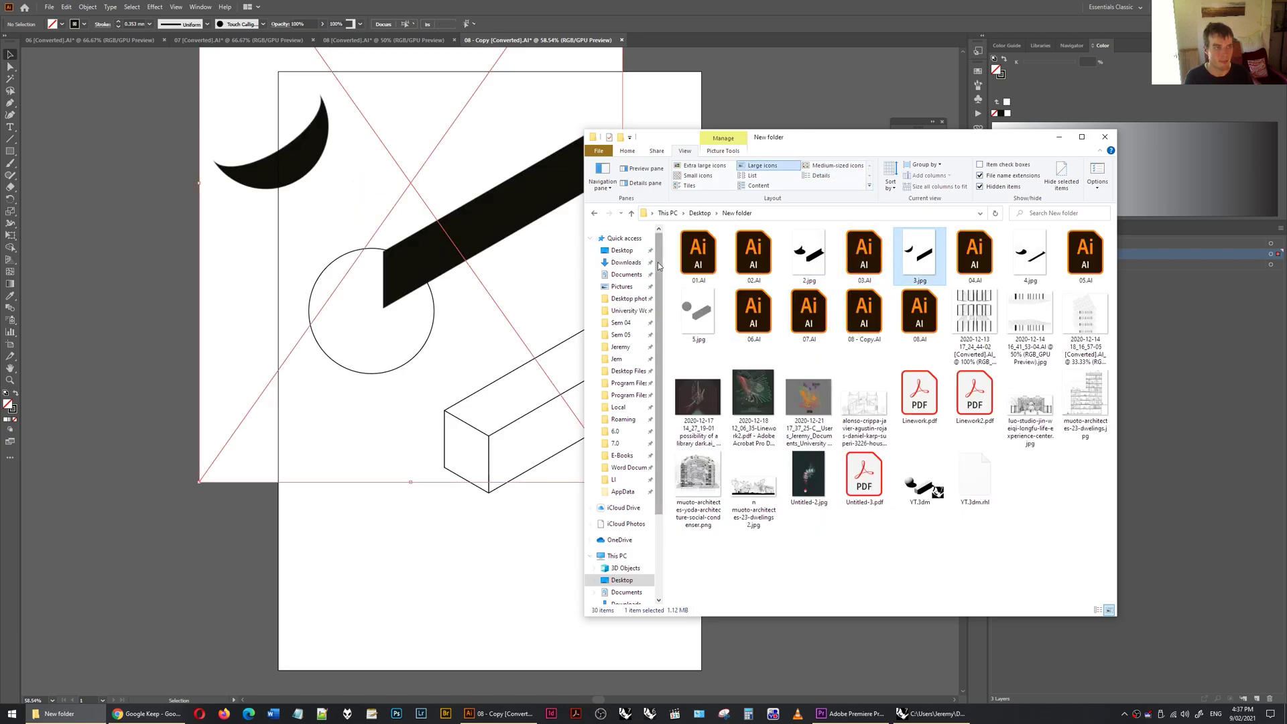
{"action": "left_click", "coordinate": [566, 389]}
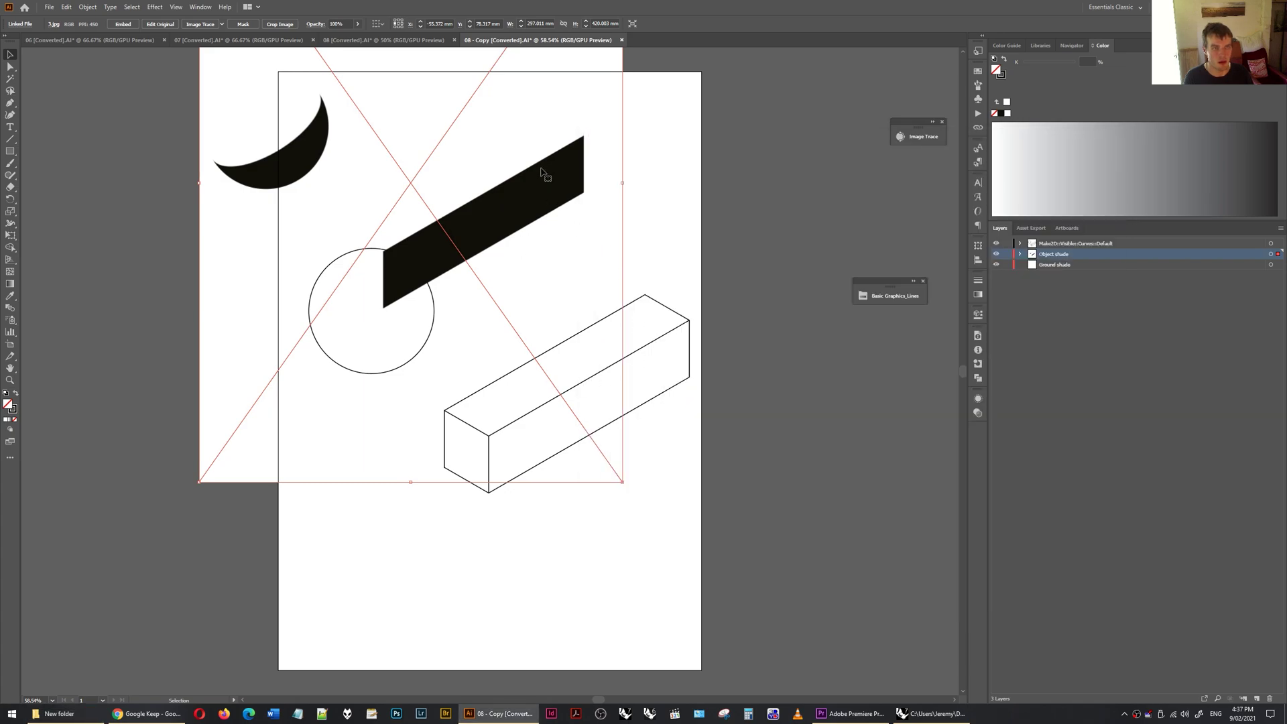
Align 3.jpg over the drawing, trace it with the 128 preset, and expand it
{"action": "mouse_move", "coordinate": [544, 172]}
{"action": "left_mouse_down"}
{"action": "mouse_move", "coordinate": [638, 259]}
{"action": "mouse_move", "coordinate": [655, 351]}
{"action": "mouse_move", "coordinate": [680, 364]}
{"action": "left_mouse_up"}
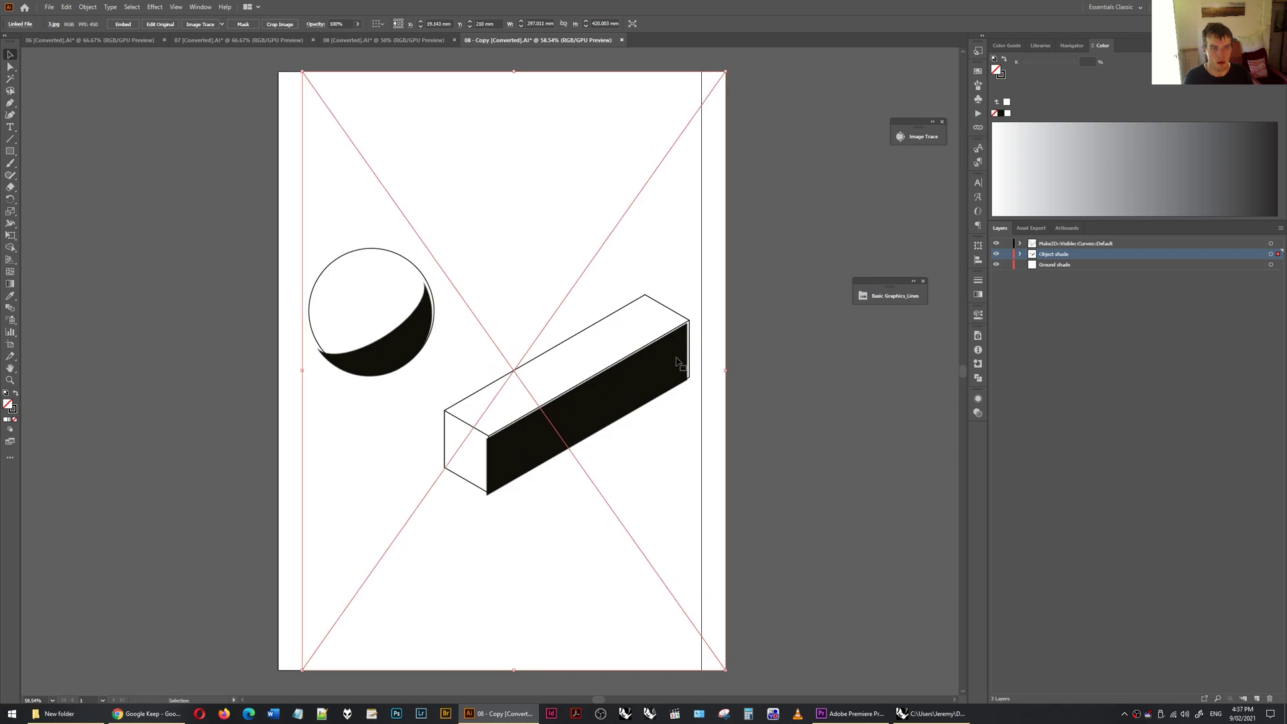
{"action": "left_click", "coordinate": [224, 24]}
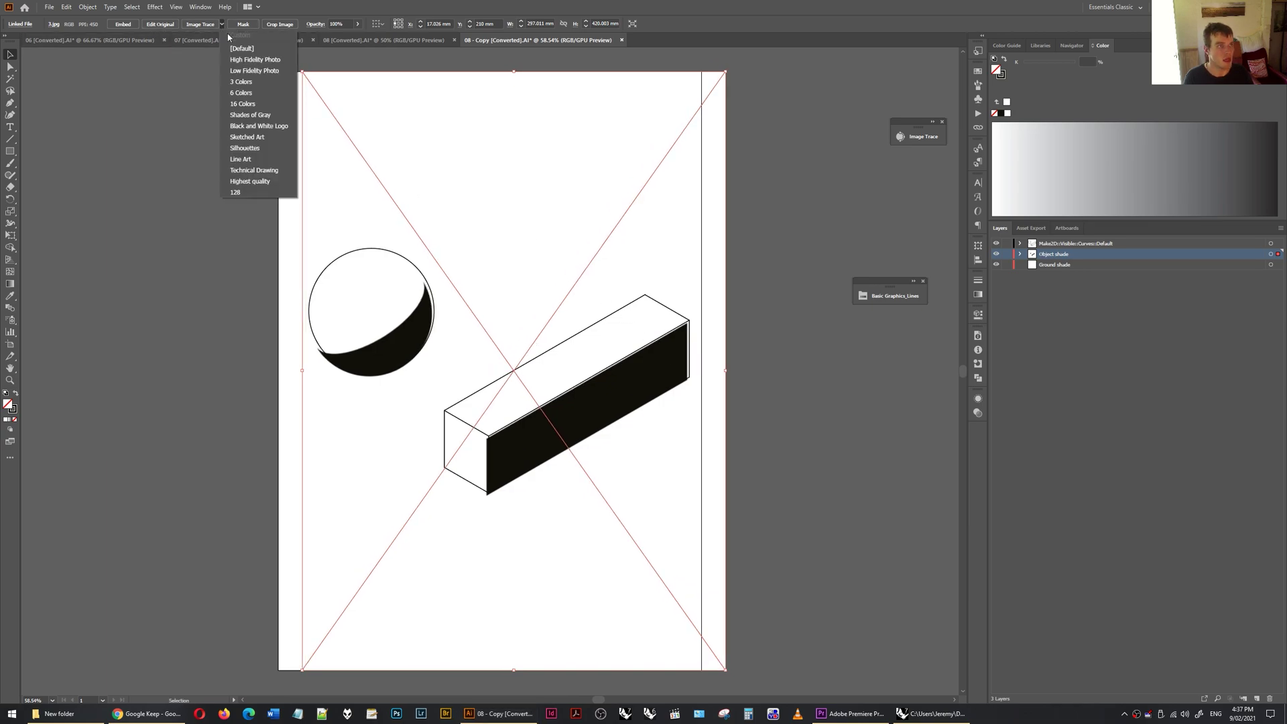
{"action": "left_click", "coordinate": [252, 192]}
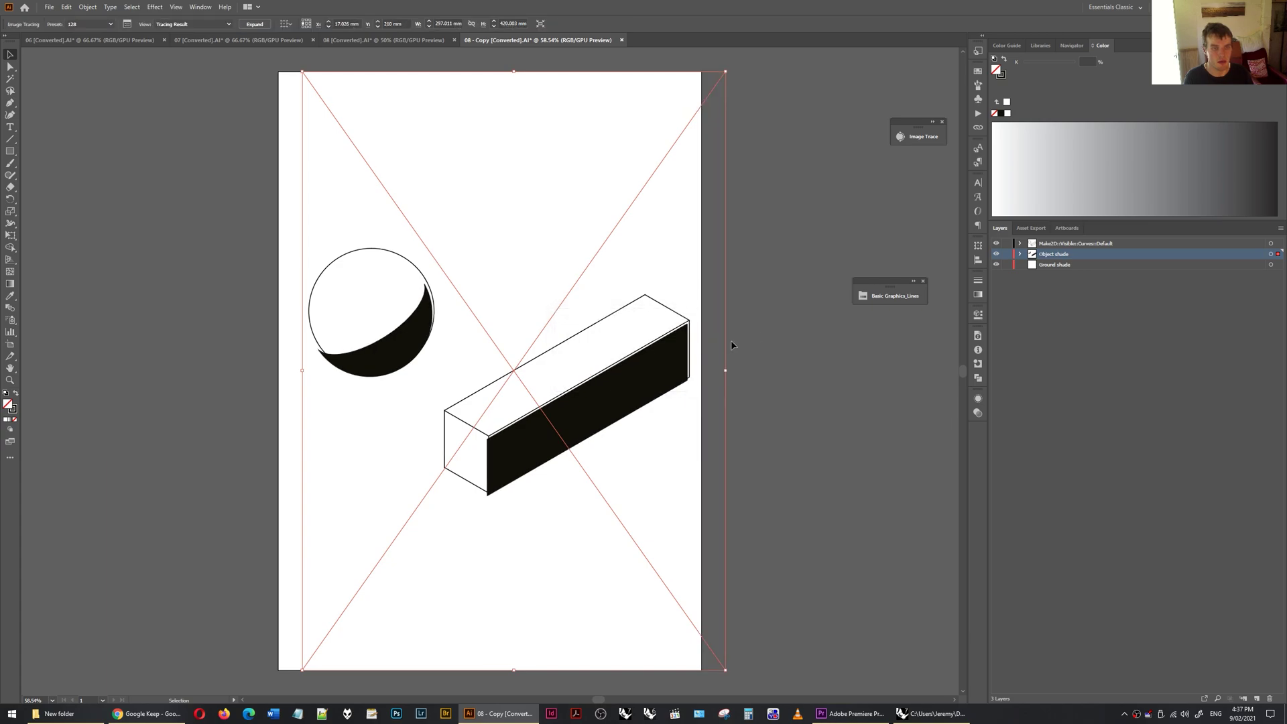
{"action": "left_click", "coordinate": [255, 24]}
{"action": "left_click_drag", "start_coordinate": [648, 373], "coordinate": [679, 393]}
{"action": "scroll", "coordinate": [649, 370], "scroll_direction": "up", "scroll_amount": 6, "text": "alt"}
{"action": "scroll", "coordinate": [738, 349], "scroll_direction": "down", "scroll_amount": 6, "text": "alt"}
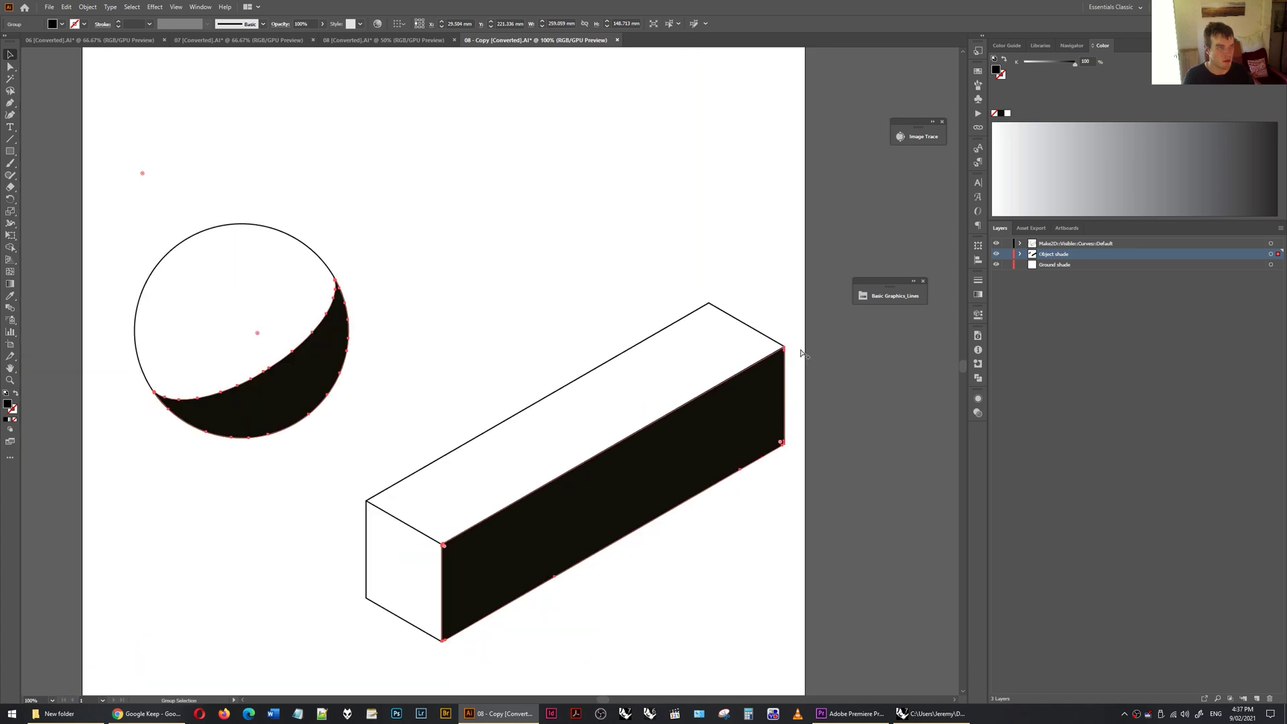
{"action": "scroll", "coordinate": [462, 287], "scroll_direction": "up", "scroll_amount": 4, "text": "alt"}
{"action": "scroll", "coordinate": [468, 315], "scroll_direction": "down", "scroll_amount": 5, "text": "alt"}
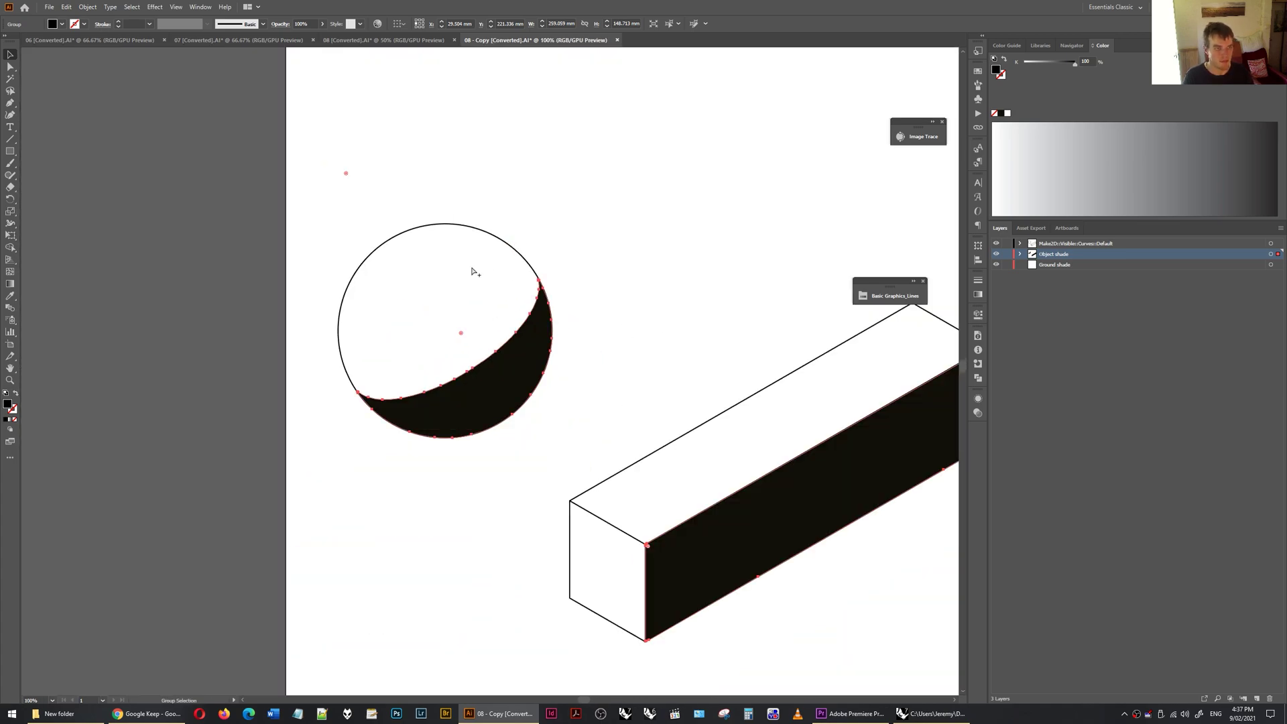
Place 4.jpg on the Ground shade layer and align it with the artboard edges
{"action": "left_click", "coordinate": [1240, 265]}
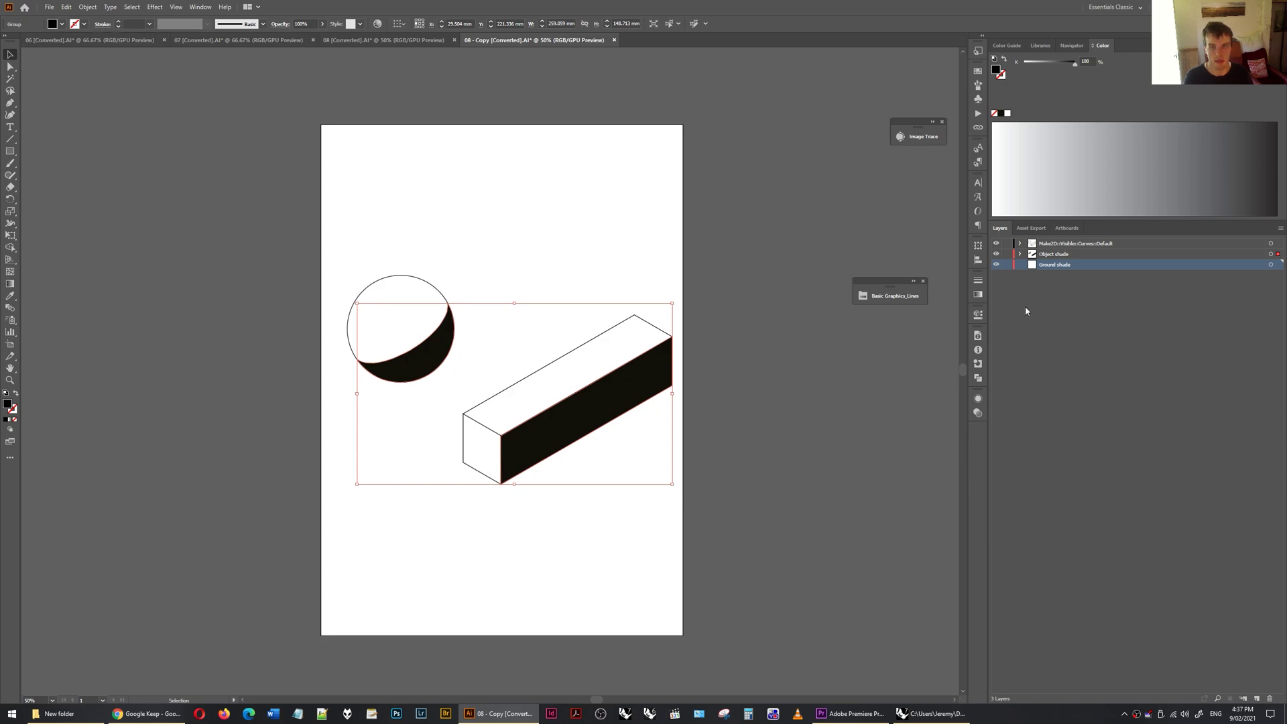
{"action": "left_click", "coordinate": [54, 714]}
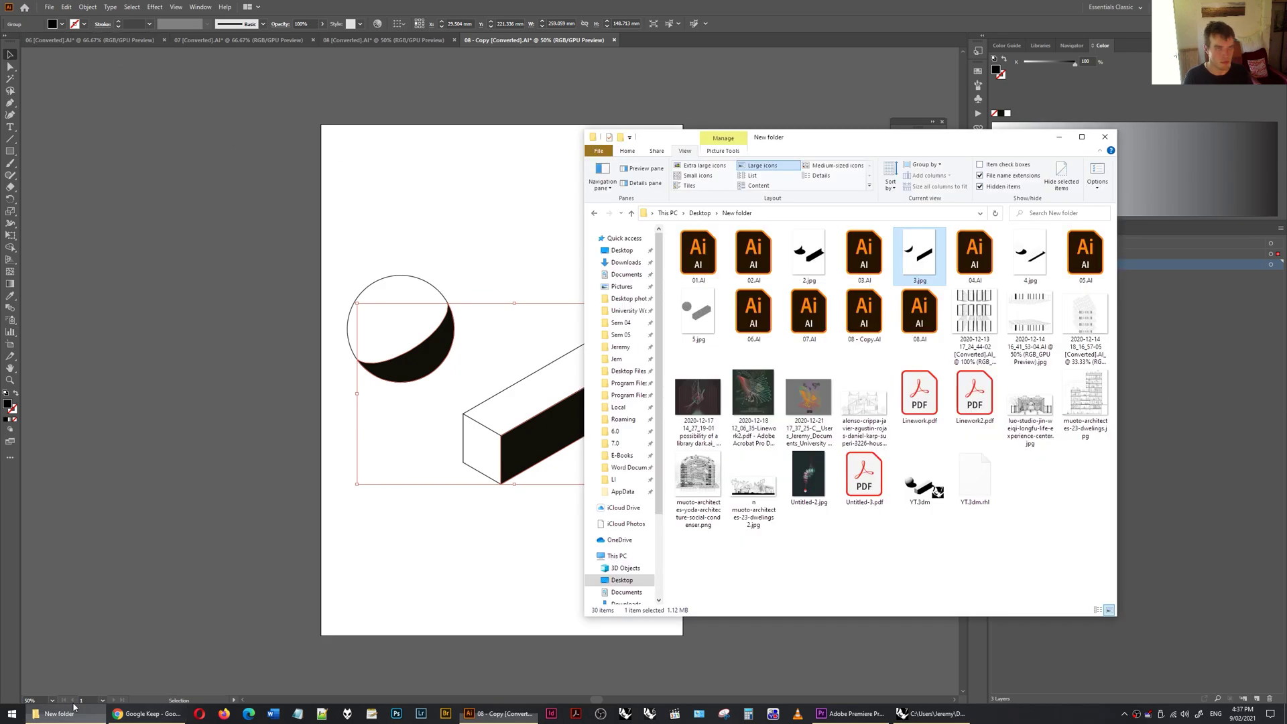
{"action": "left_click_drag", "start_coordinate": [1022, 245], "coordinate": [423, 193]}
{"action": "left_click", "coordinate": [539, 269]}
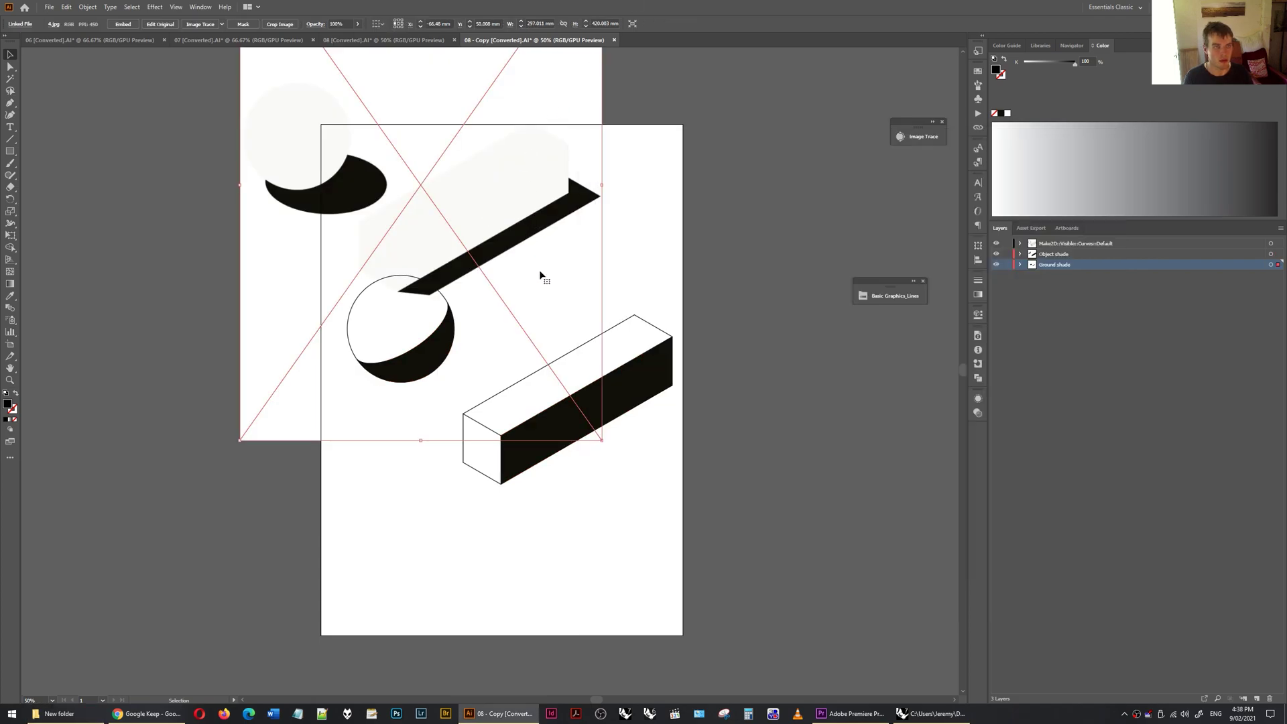
{"action": "left_click_drag", "start_coordinate": [548, 216], "coordinate": [661, 413]}
{"action": "scroll", "coordinate": [661, 409], "scroll_direction": "up", "scroll_amount": 4, "text": "alt"}
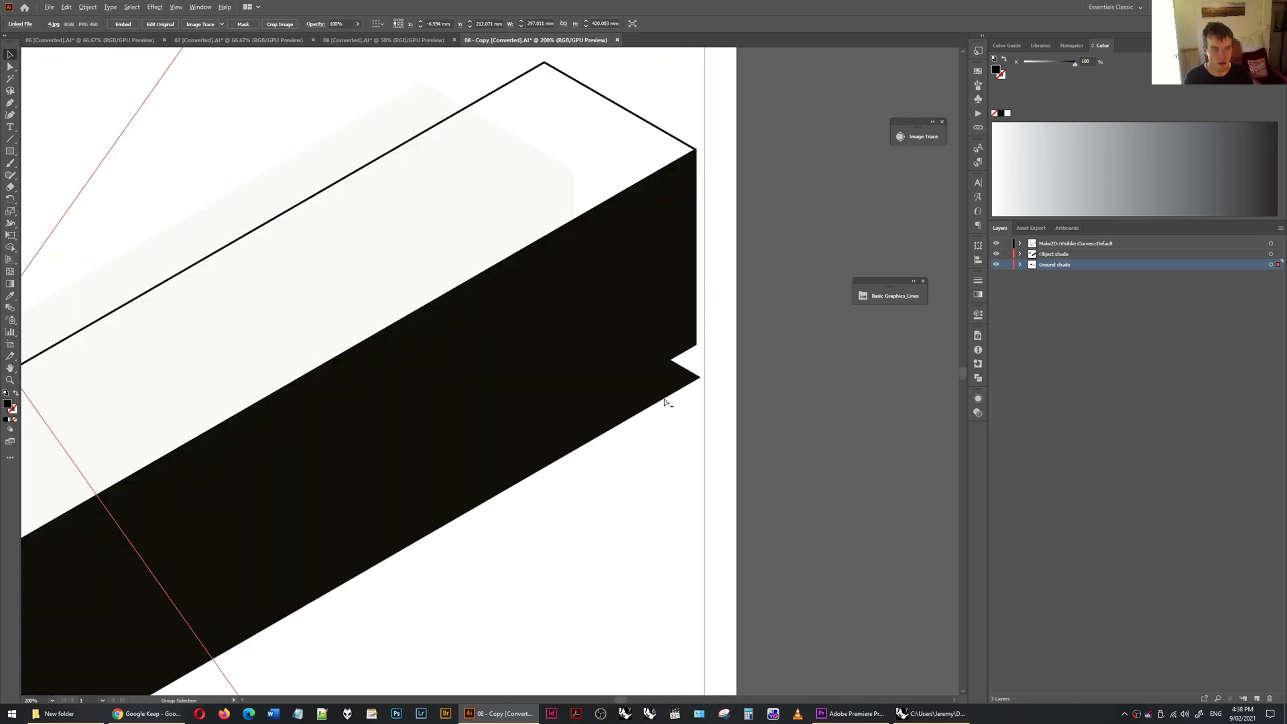
{"action": "left_click_drag", "start_coordinate": [727, 489], "coordinate": [716, 366]}
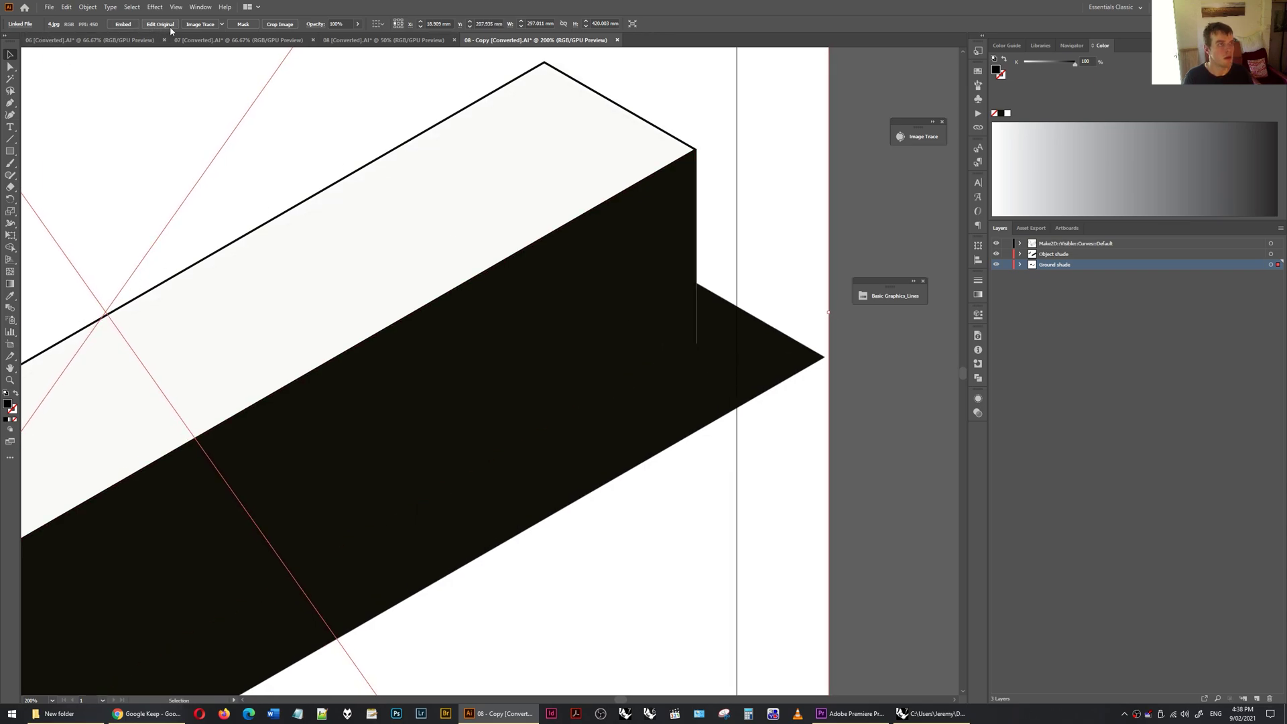
Image-trace 4.jpg with the 128 preset to form solid black cast shadows
{"action": "left_click", "coordinate": [221, 24]}
{"action": "left_click", "coordinate": [249, 195]}
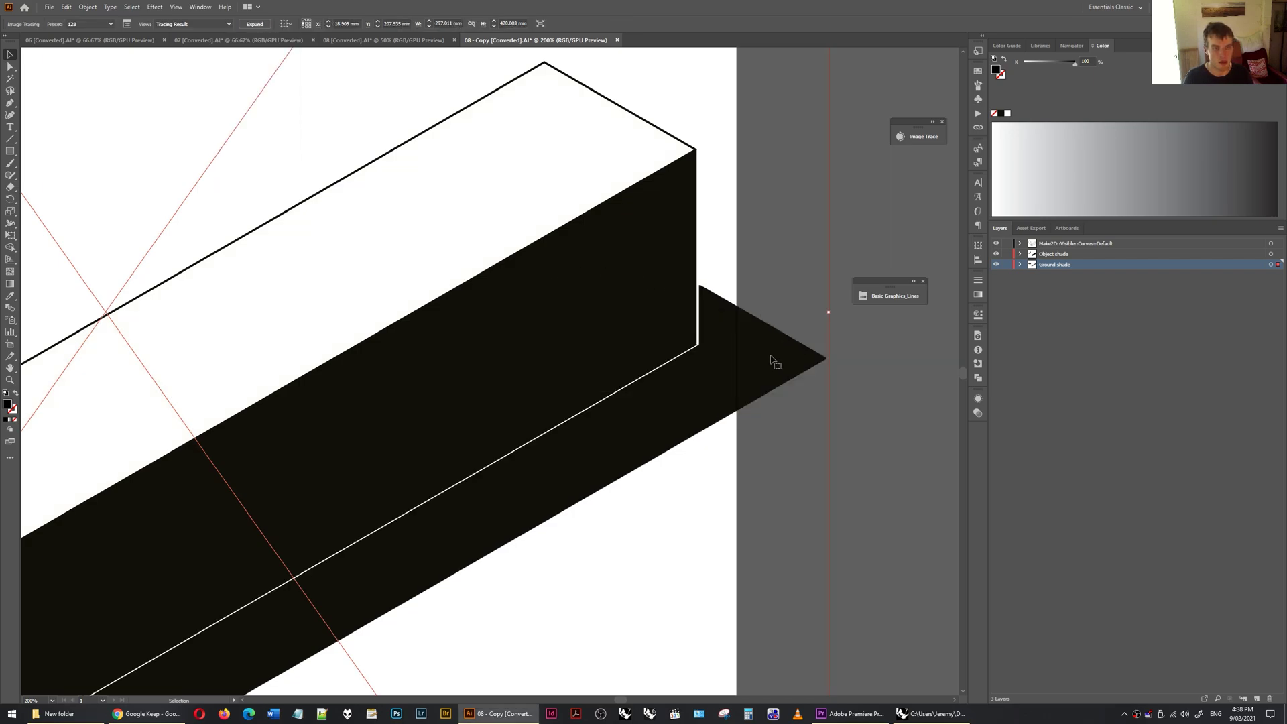
{"action": "scroll", "coordinate": [773, 362], "scroll_direction": "down", "scroll_amount": 5, "text": "alt"}
{"action": "scroll", "coordinate": [480, 412], "scroll_direction": "up", "scroll_amount": 6, "text": "alt"}
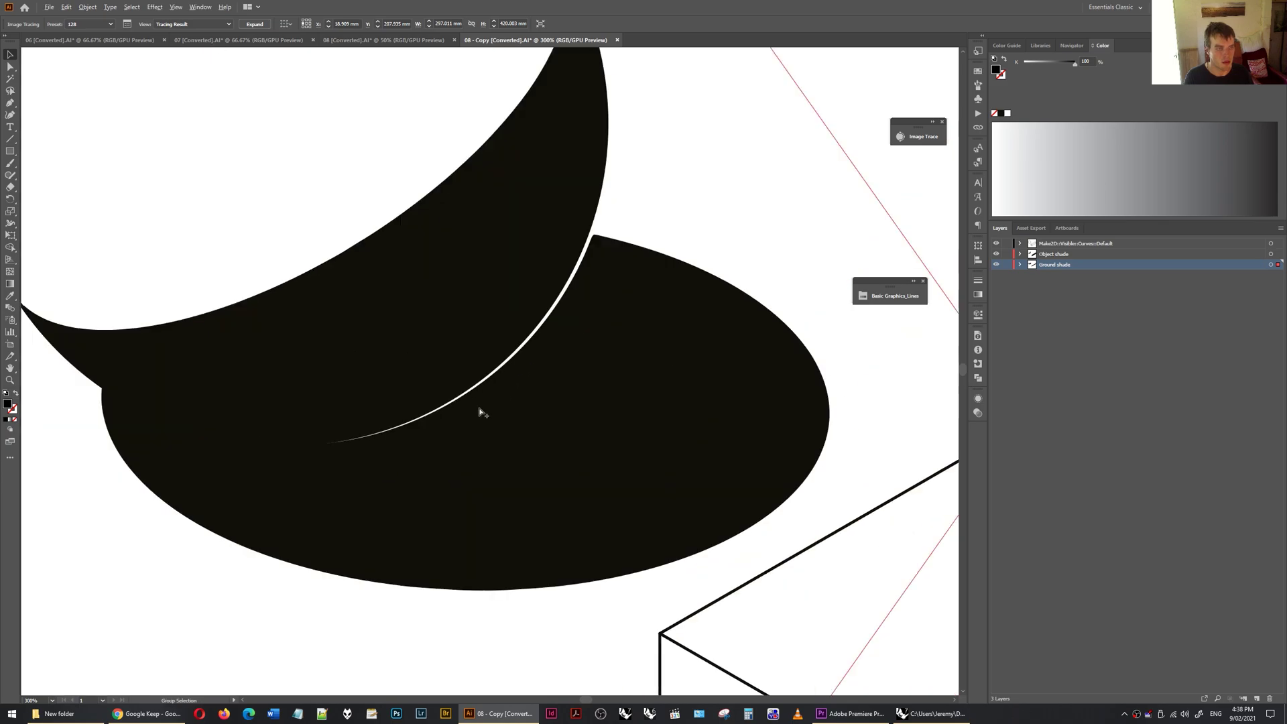
{"action": "scroll", "coordinate": [480, 411], "scroll_direction": "down", "scroll_amount": 3, "text": "alt"}
{"action": "scroll", "coordinate": [914, 400], "scroll_direction": "up", "scroll_amount": 4, "text": "alt"}
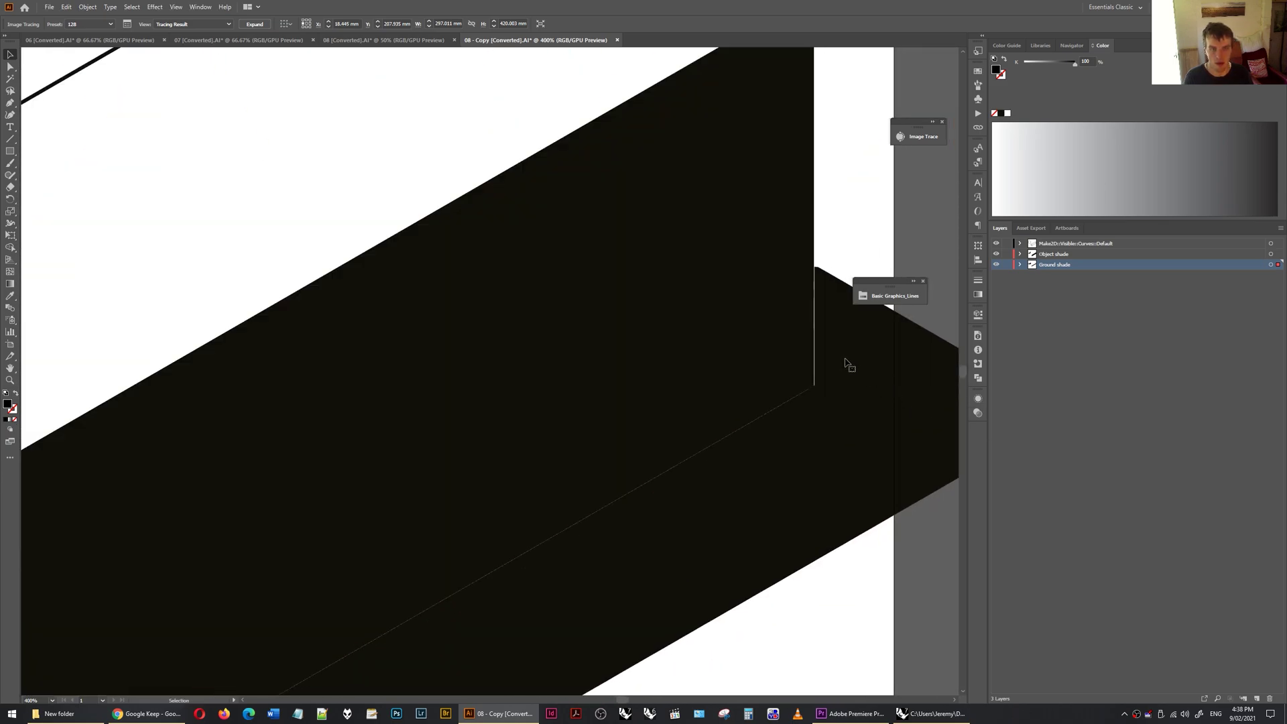
{"action": "scroll", "coordinate": [843, 363], "scroll_direction": "up", "scroll_amount": 3, "text": "alt"}
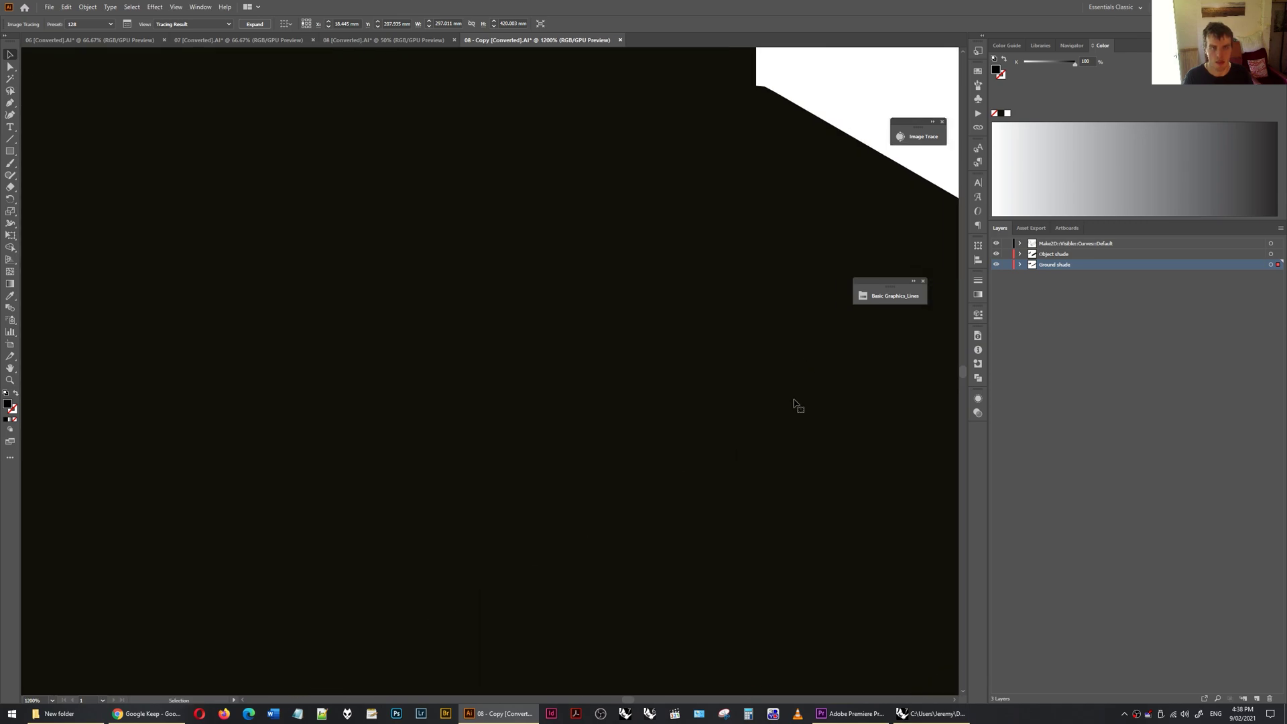
{"action": "scroll", "coordinate": [854, 433], "scroll_direction": "down", "scroll_amount": 7, "text": "alt"}
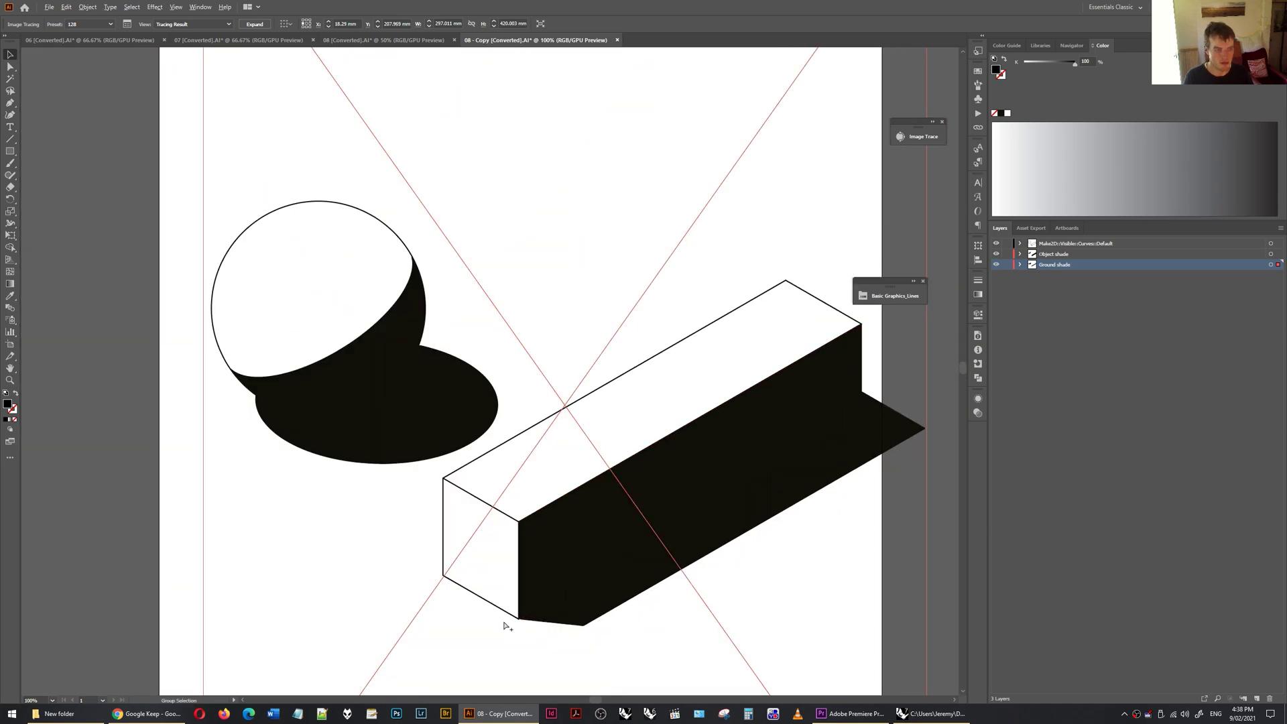
{"action": "scroll", "coordinate": [534, 647], "scroll_direction": "up", "scroll_amount": 1, "text": "alt"}
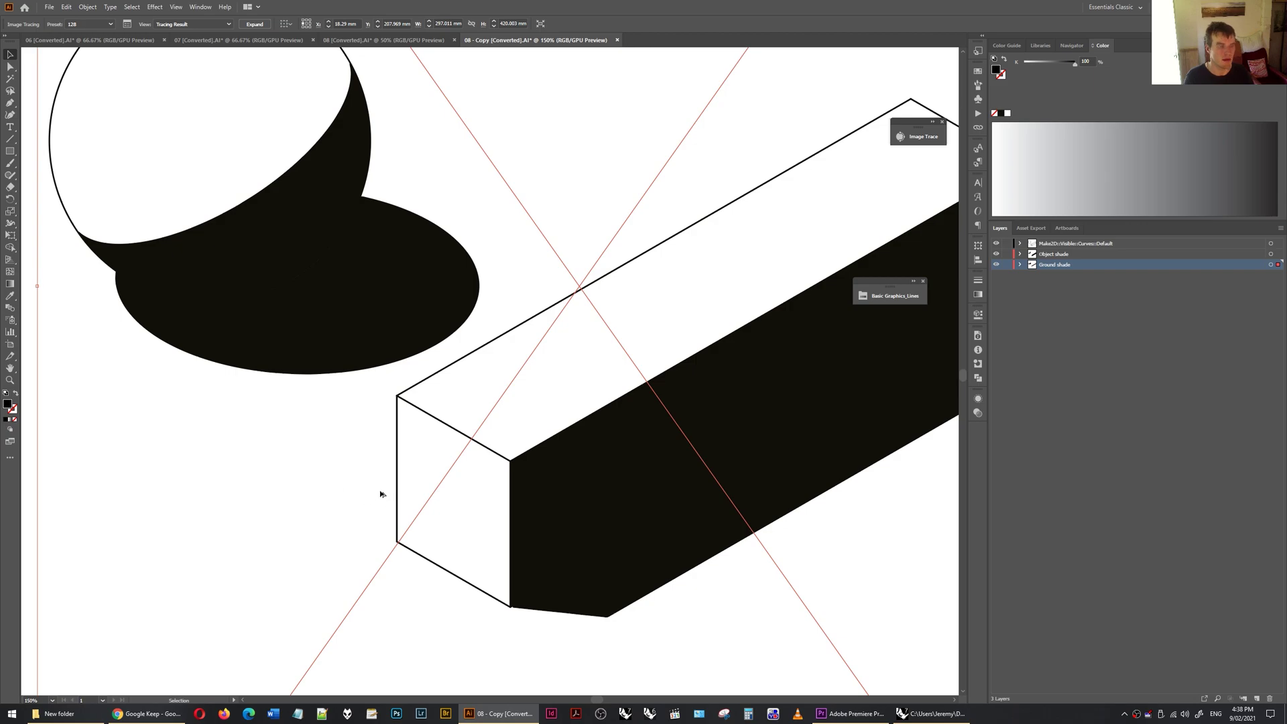
{"action": "scroll", "coordinate": [380, 494], "scroll_direction": "down", "scroll_amount": 1, "text": "alt"}
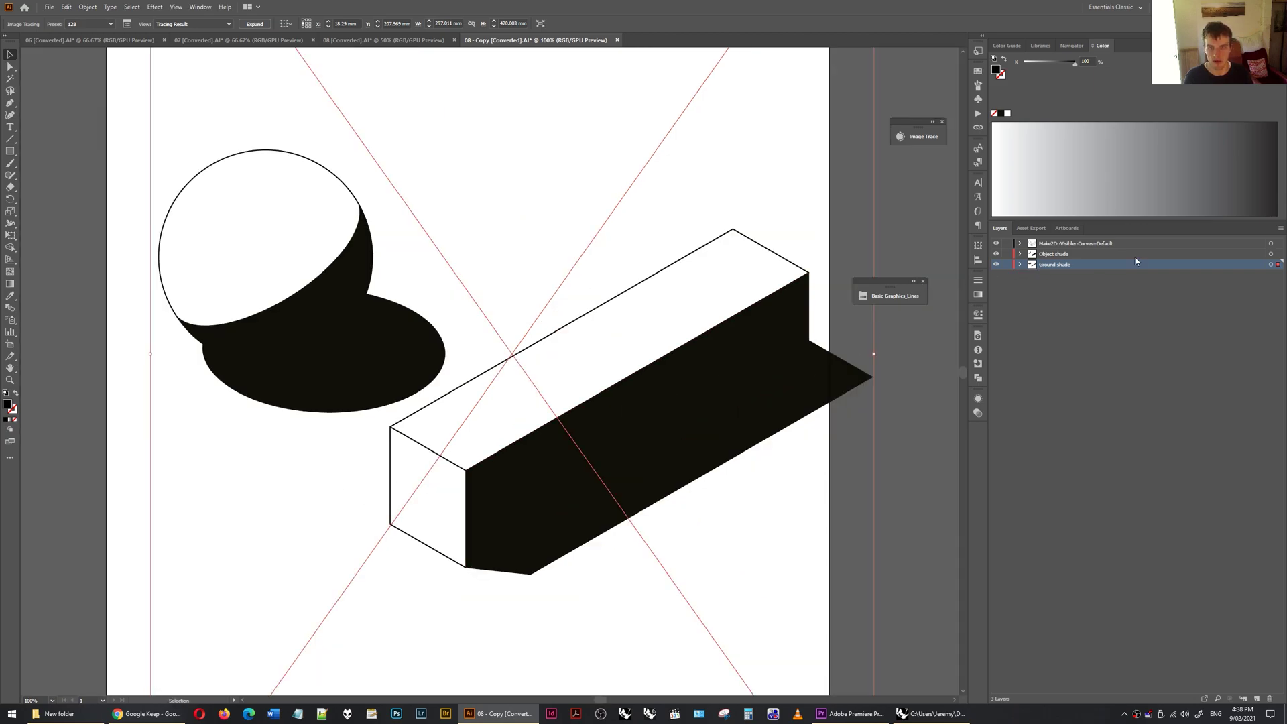
Set the Make2D strokes to 0.25 mm and lighten the Object shade fill to 55% K
{"action": "left_click", "coordinate": [1271, 245]}
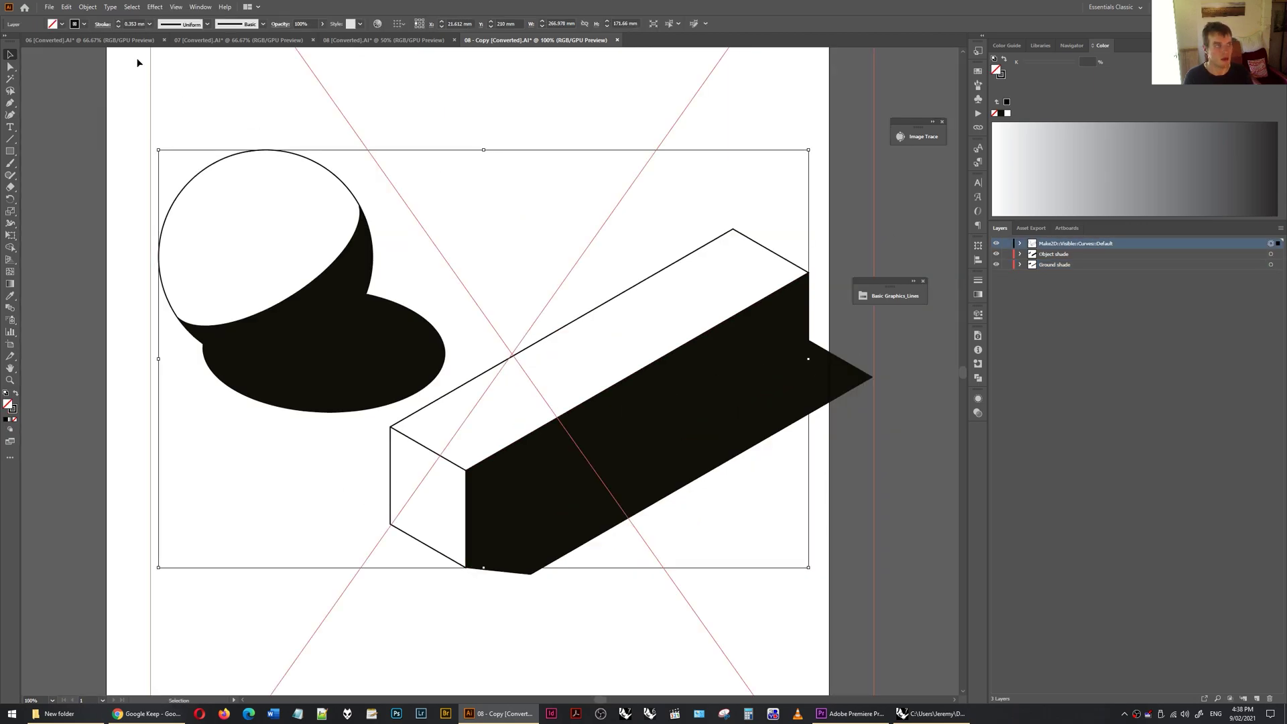
{"action": "left_click", "coordinate": [151, 24]}
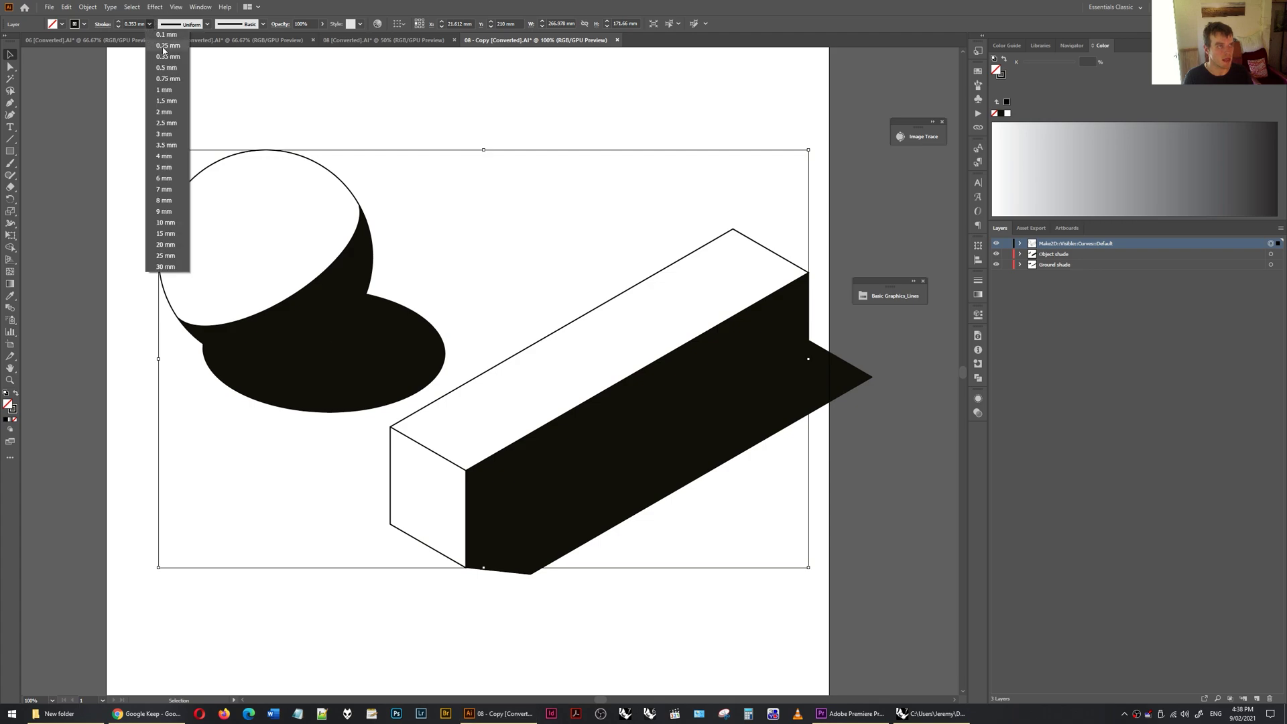
{"action": "left_click", "coordinate": [162, 54]}
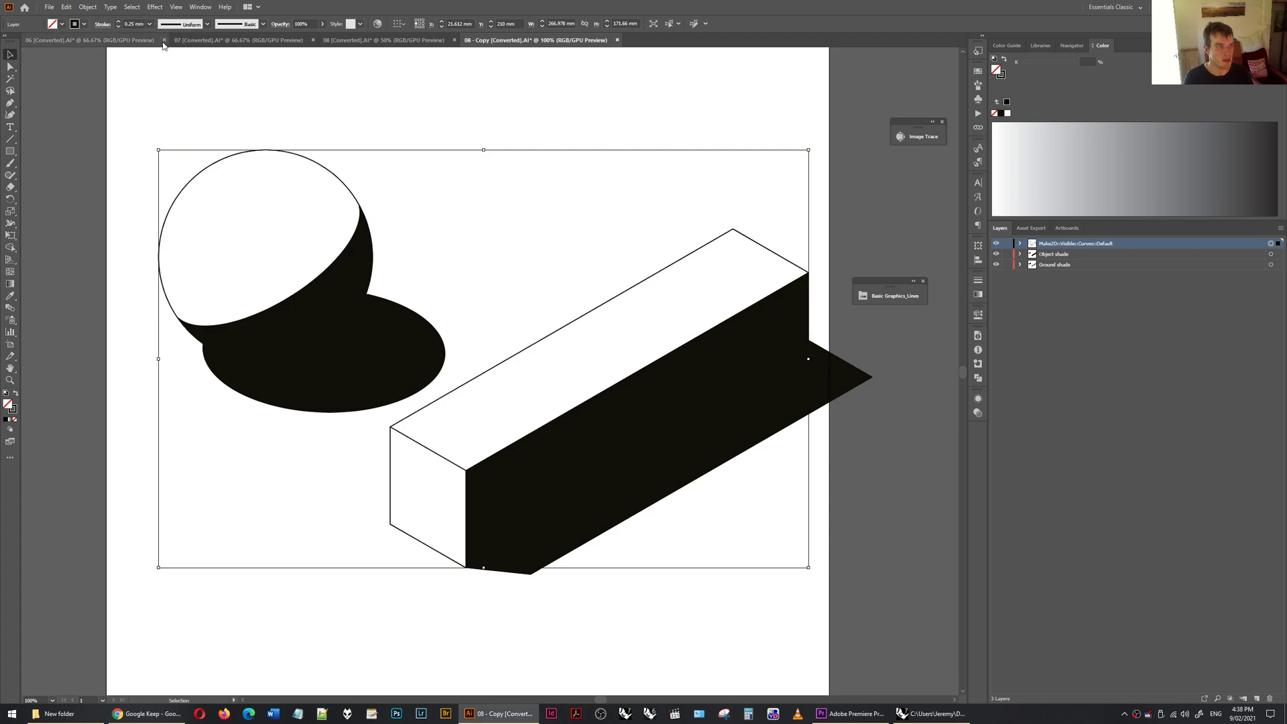
{"action": "left_click", "coordinate": [1270, 255]}
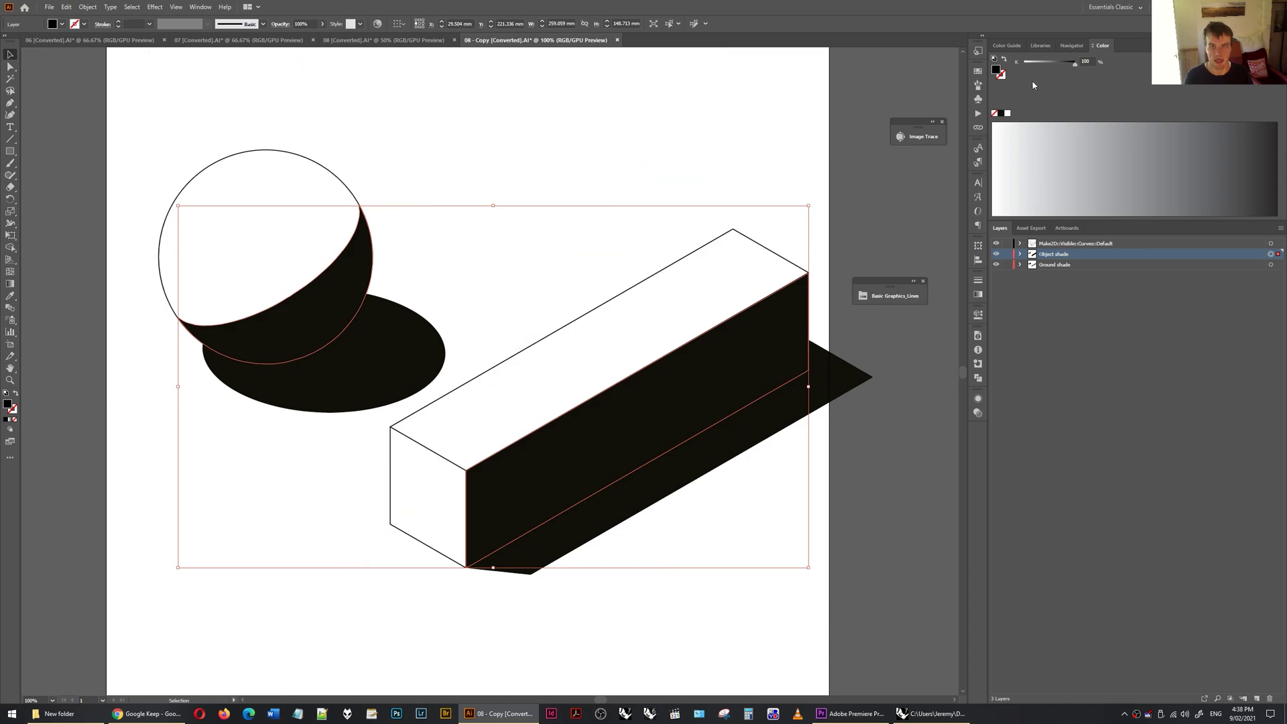
{"action": "left_click_drag", "start_coordinate": [1078, 67], "coordinate": [1052, 65]}
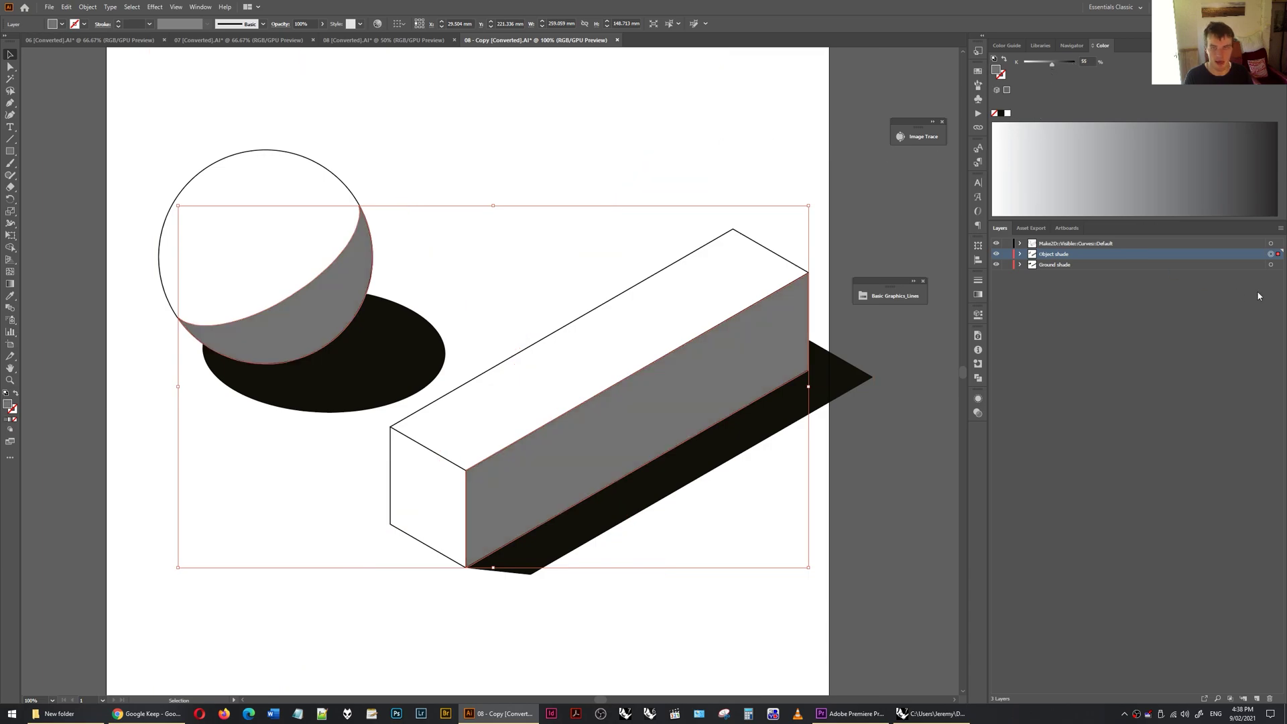
Expand the Ground shade tracing and lighten its fill to dark grey
{"action": "left_click", "coordinate": [1270, 264]}
{"action": "left_click", "coordinate": [1271, 266]}
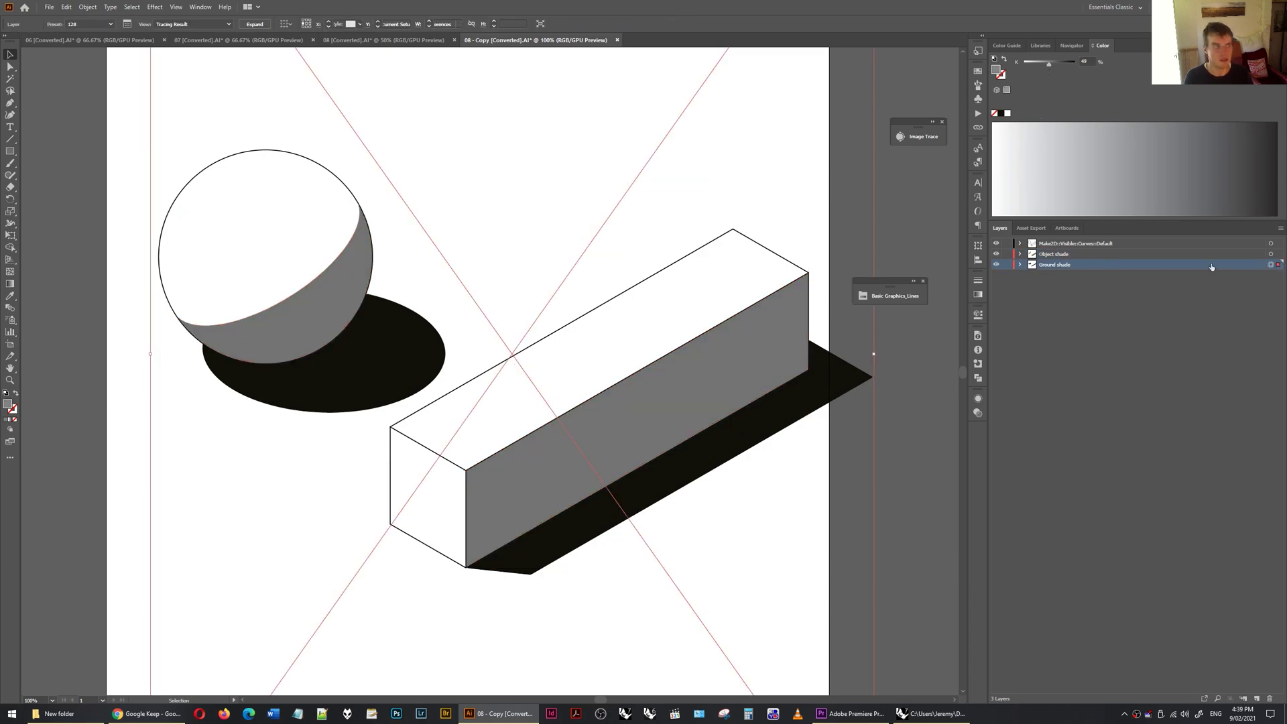
{"action": "left_click", "coordinate": [255, 24]}
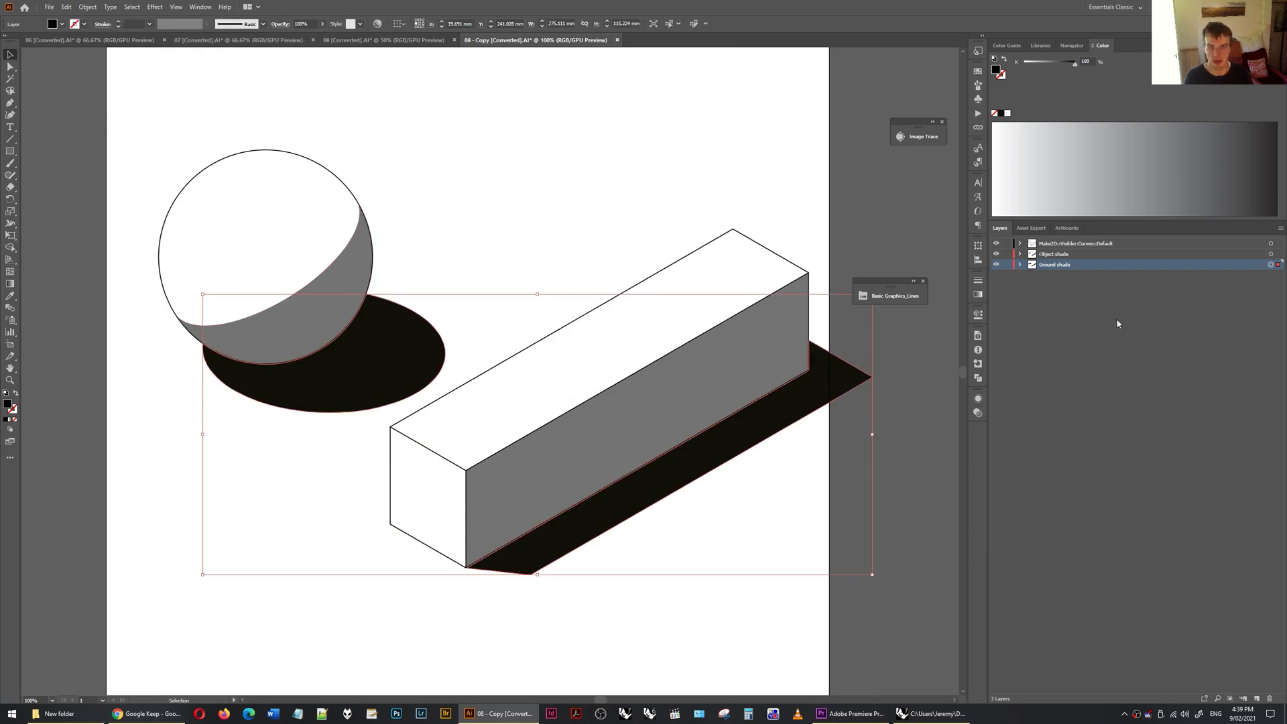
{"action": "left_click_drag", "start_coordinate": [1068, 65], "coordinate": [1060, 65]}
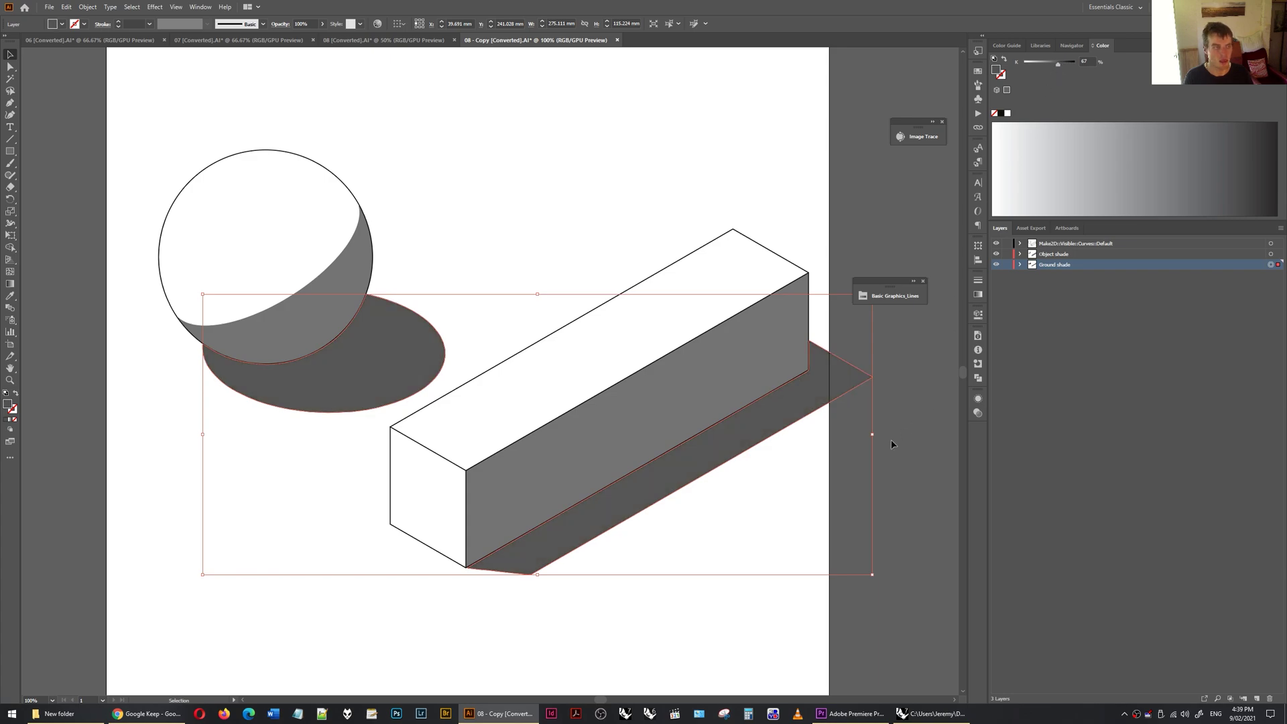
{"action": "left_click", "coordinate": [738, 474]}
Set the ground shadow shapes' transparency blend mode to Multiply
{"action": "scroll", "coordinate": [570, 527], "scroll_direction": "down", "scroll_amount": 1, "text": "alt"}
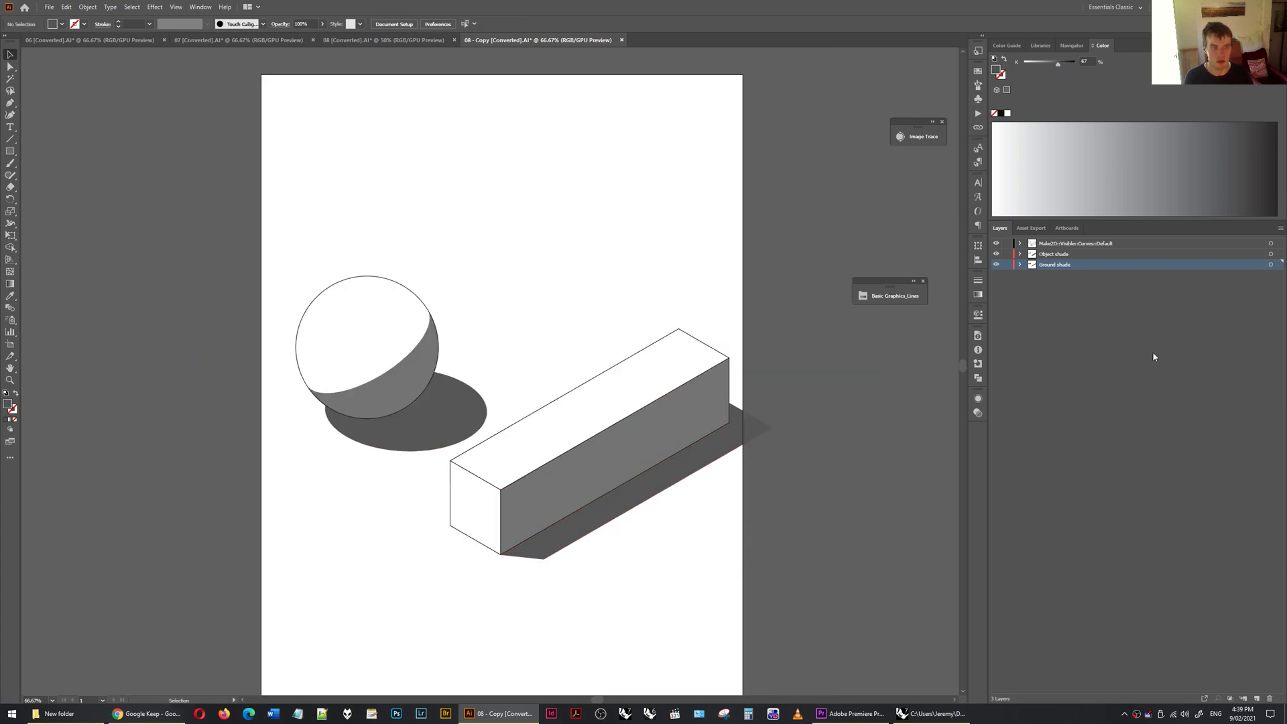
{"action": "left_click", "coordinate": [1270, 266]}
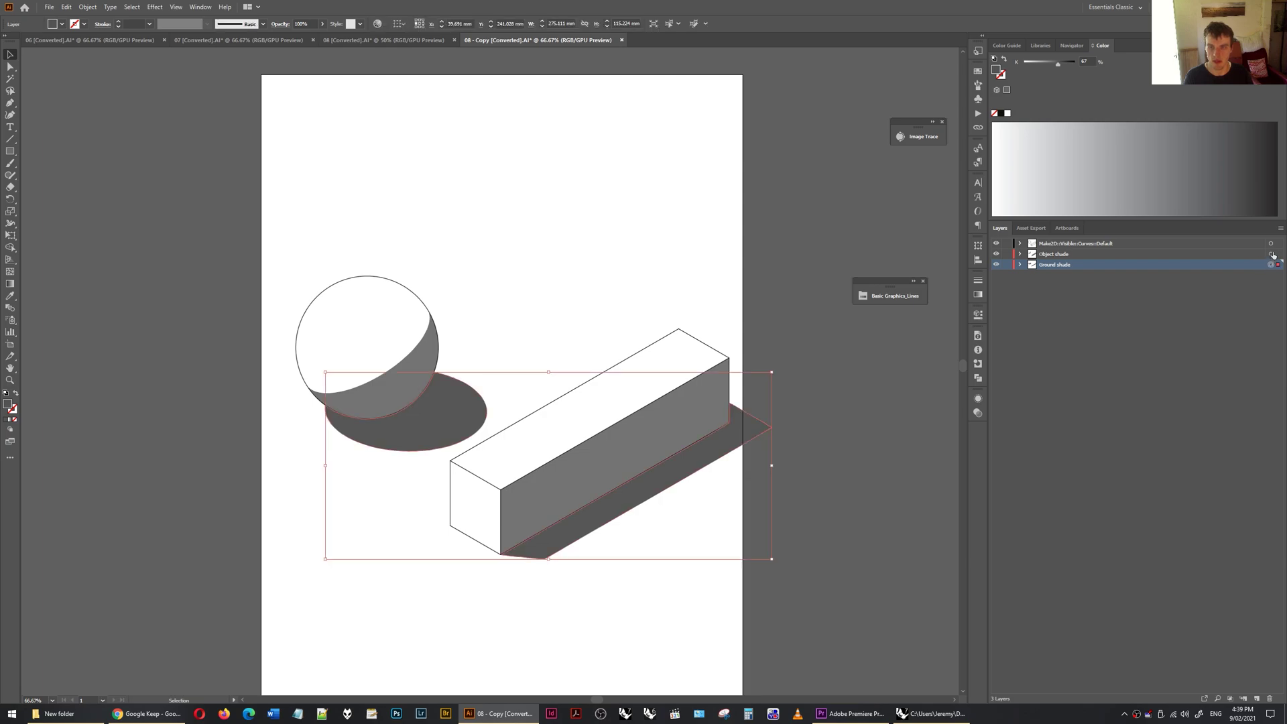
{"action": "left_click", "coordinate": [978, 415]}
{"action": "left_click", "coordinate": [891, 409]}
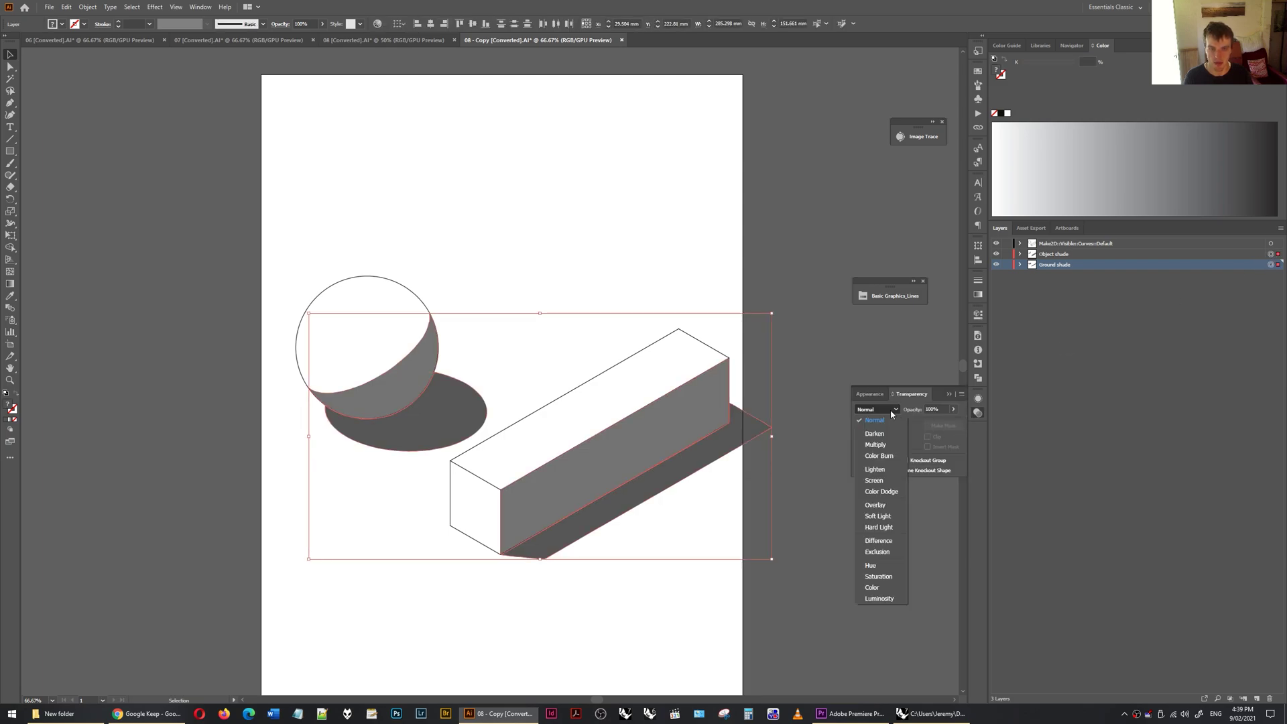
{"action": "left_click", "coordinate": [885, 446]}
{"action": "left_click", "coordinate": [813, 541]}
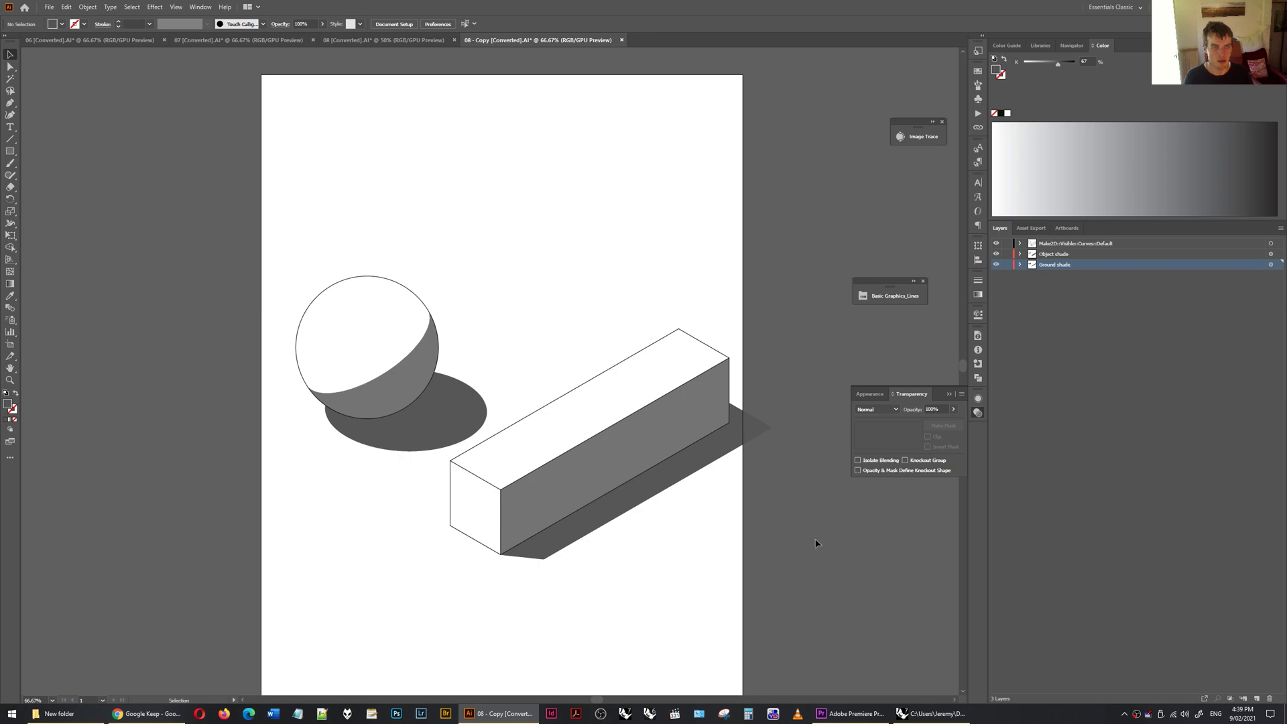
{"action": "left_click", "coordinate": [979, 413]}
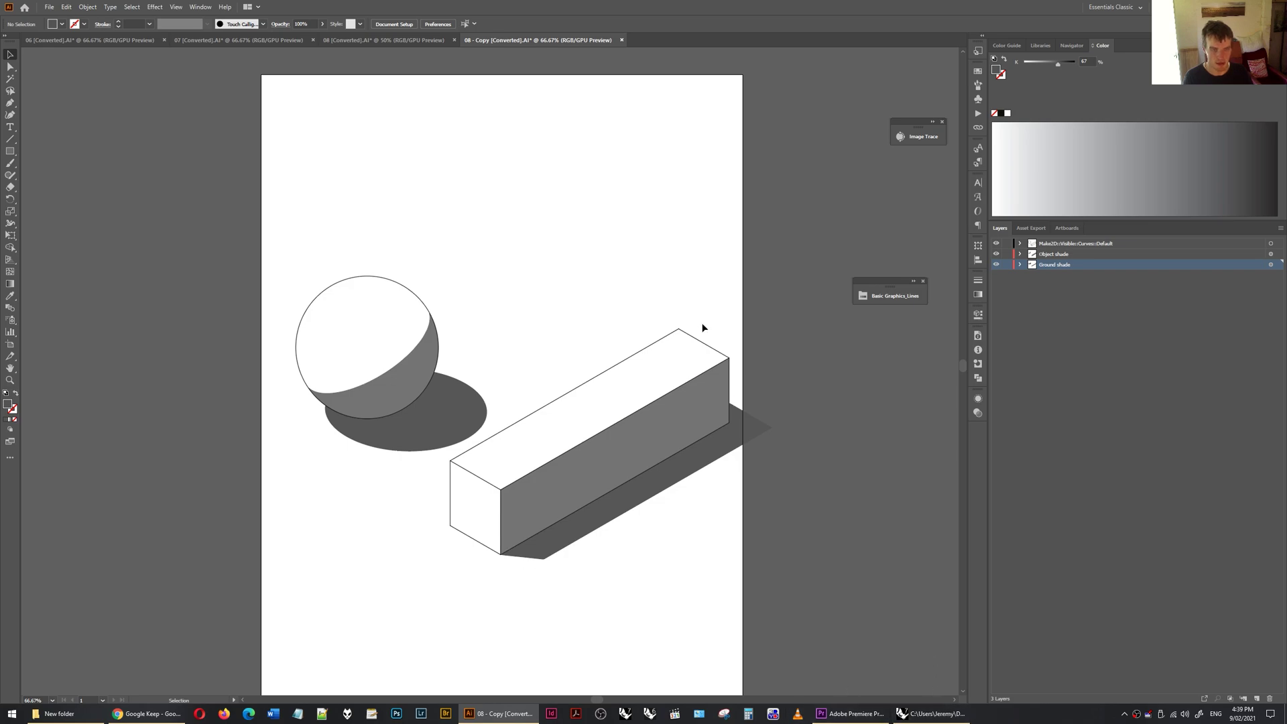
Load Grain stretched.jpg from the Textures folder as the Custom material's colour texture
{"action": "left_click", "coordinate": [932, 714]}
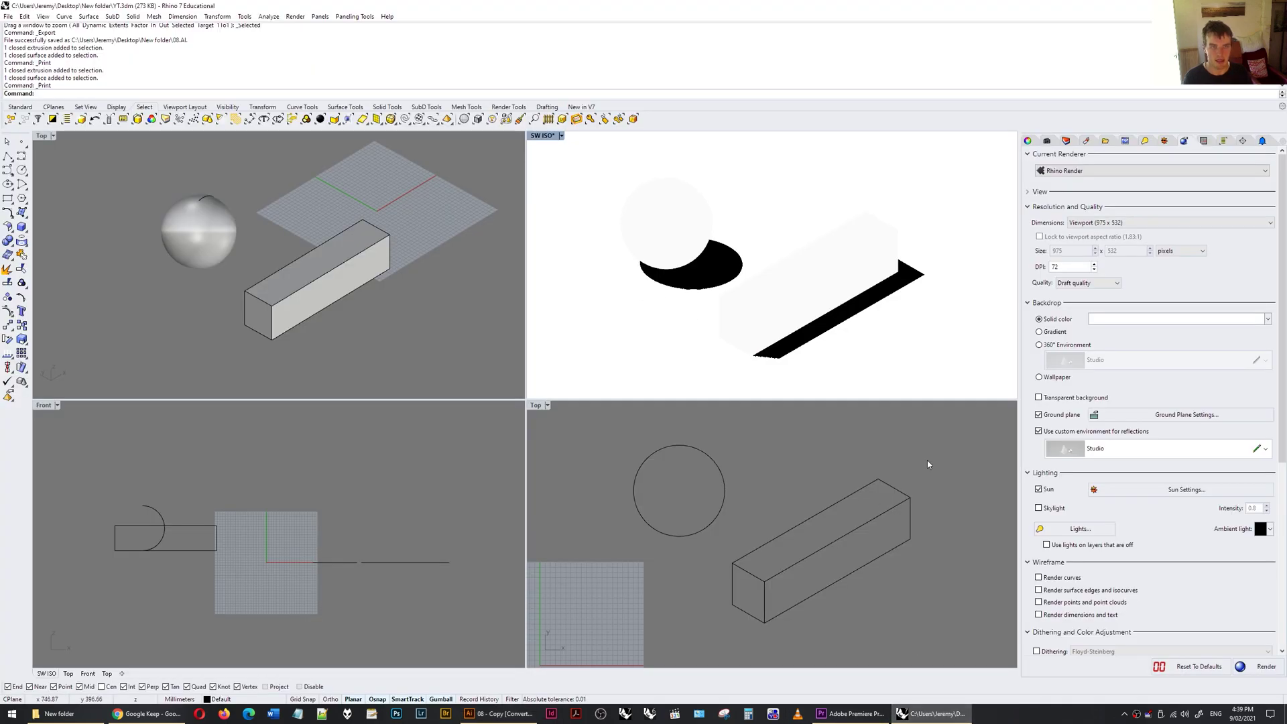
{"action": "left_click", "coordinate": [1087, 141]}
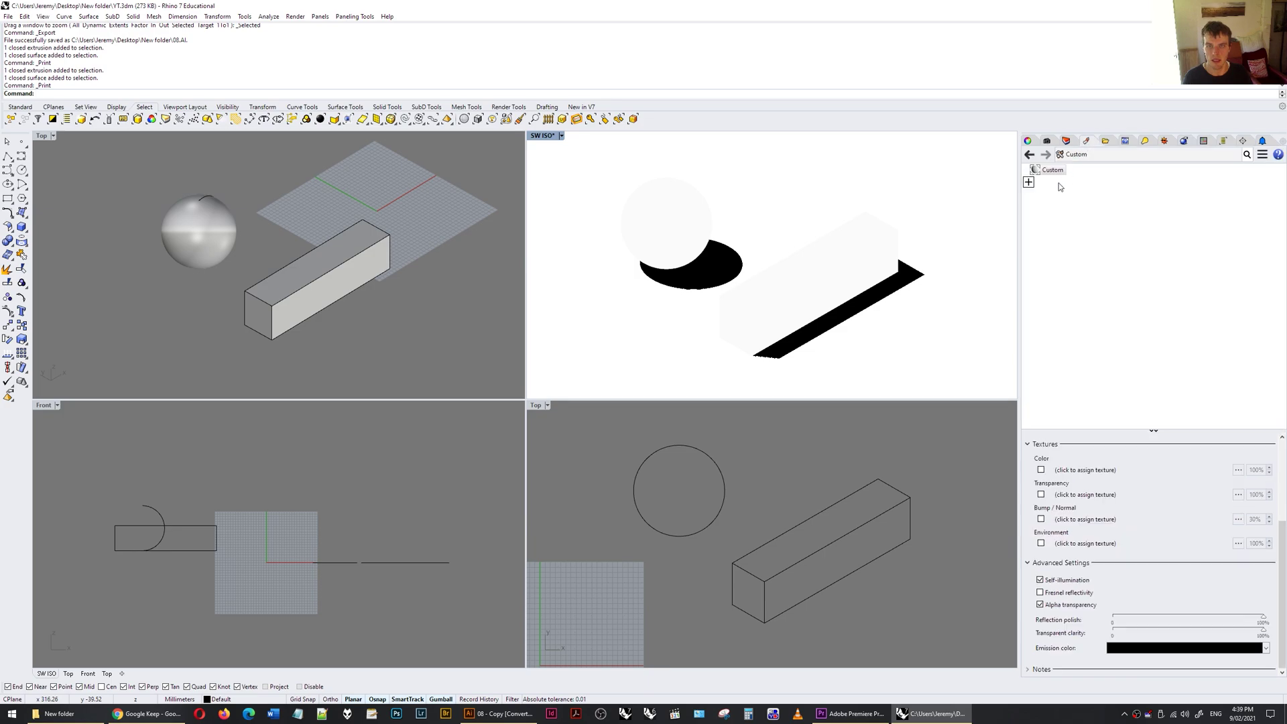
{"action": "left_click", "coordinate": [1042, 472]}
{"action": "left_click", "coordinate": [1043, 471]}
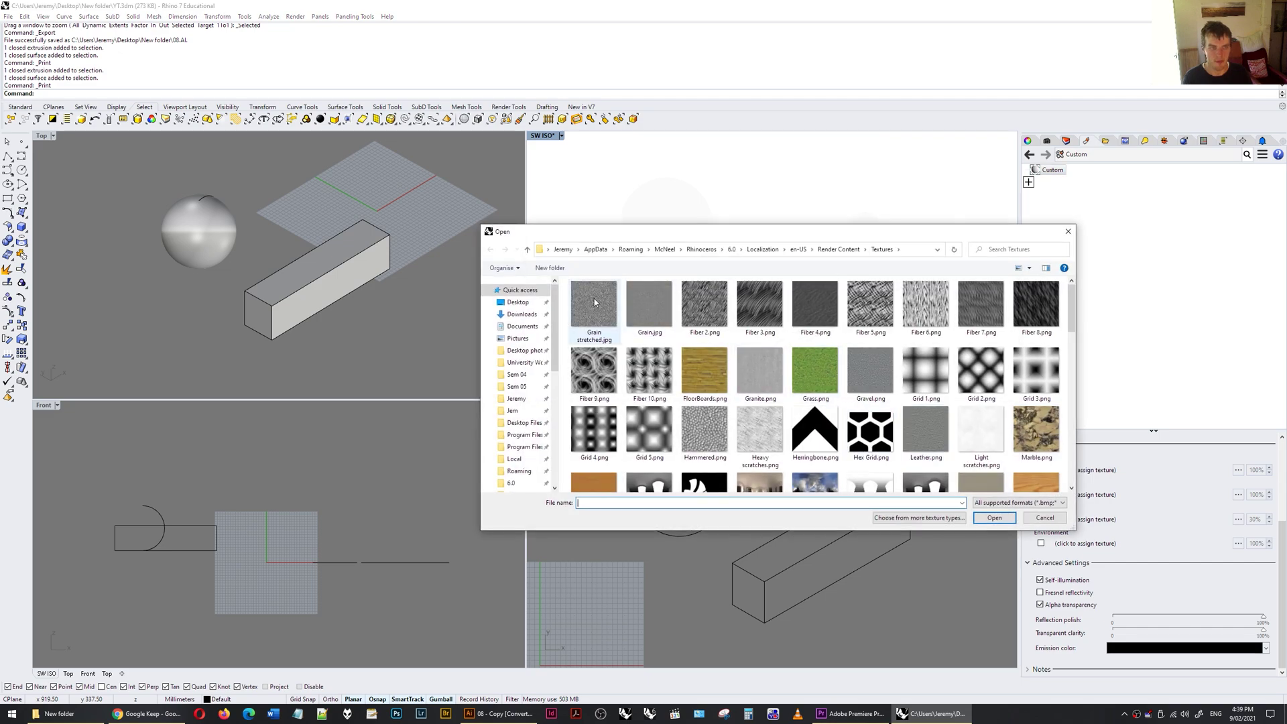
{"action": "right_click", "coordinate": [581, 295]}
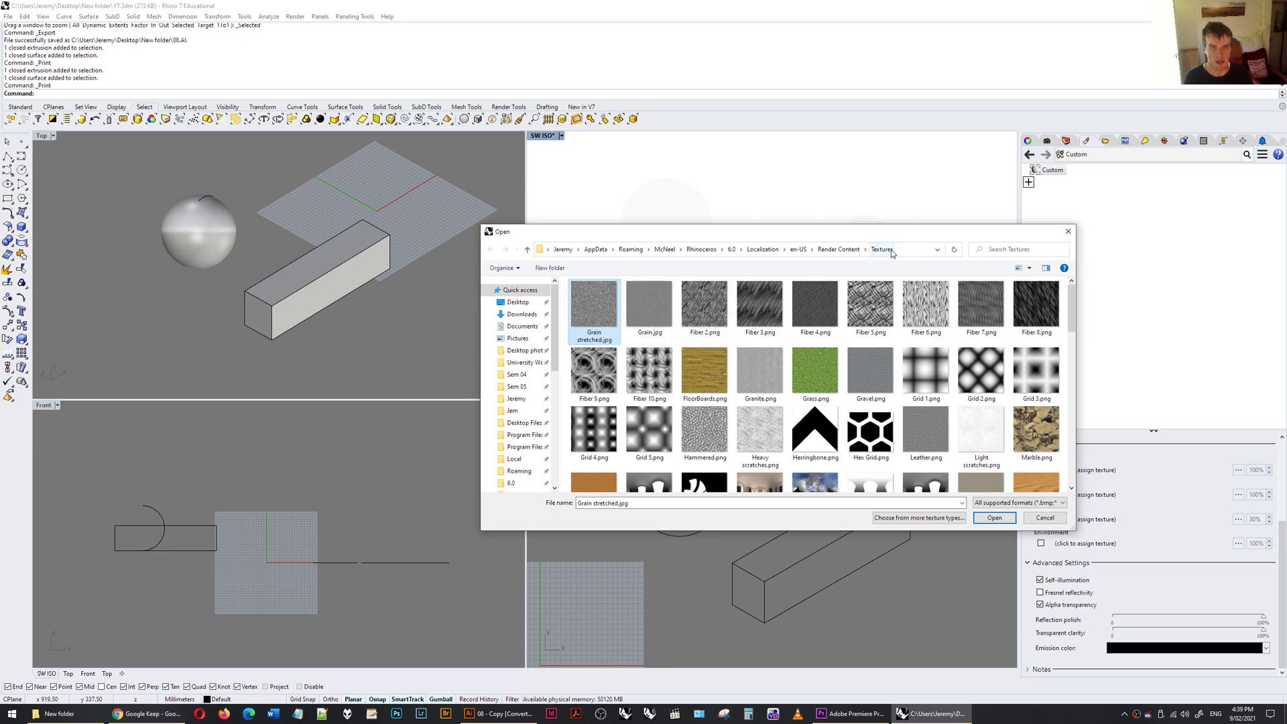
{"action": "left_click", "coordinate": [995, 518]}
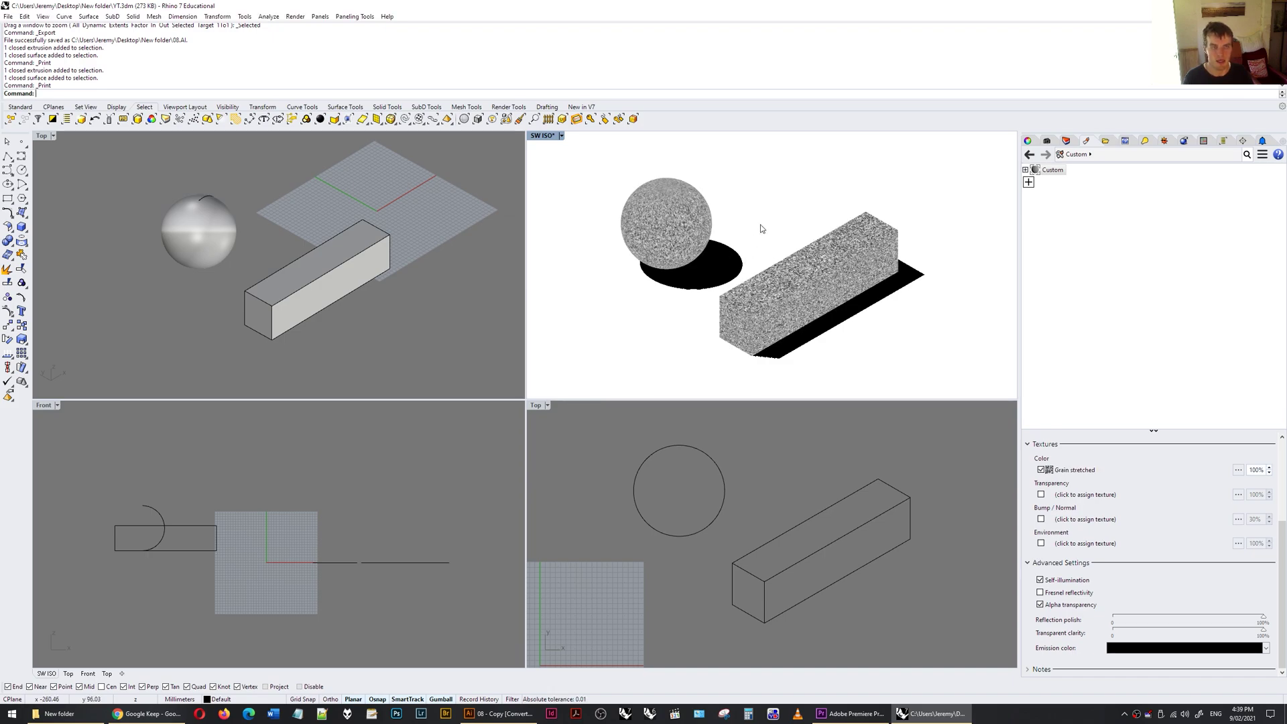
Open the Grain stretched bitmap settings and review its 3000 × 3000 file and 1.0 repeat mapping
{"action": "left_click", "coordinate": [1052, 170]}
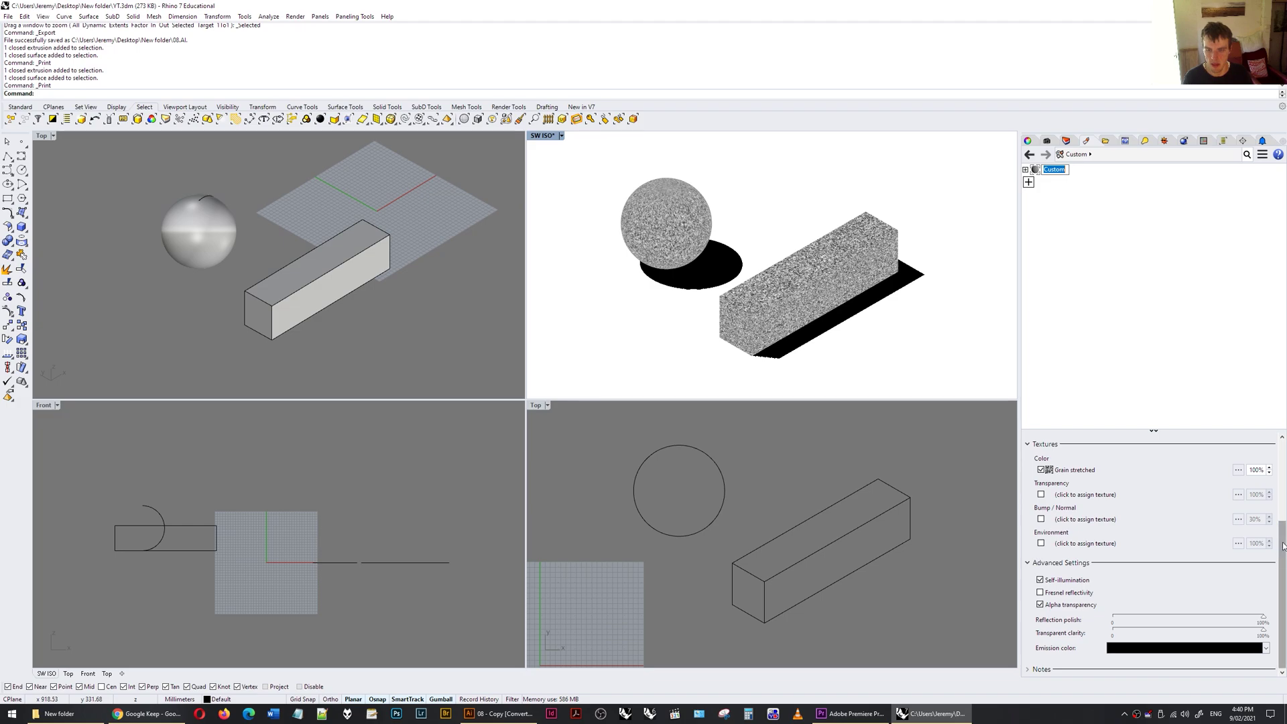
{"action": "left_click_drag", "start_coordinate": [1282, 520], "coordinate": [1283, 503]}
{"action": "scroll", "coordinate": [1283, 502], "scroll_direction": "up", "scroll_amount": 3}
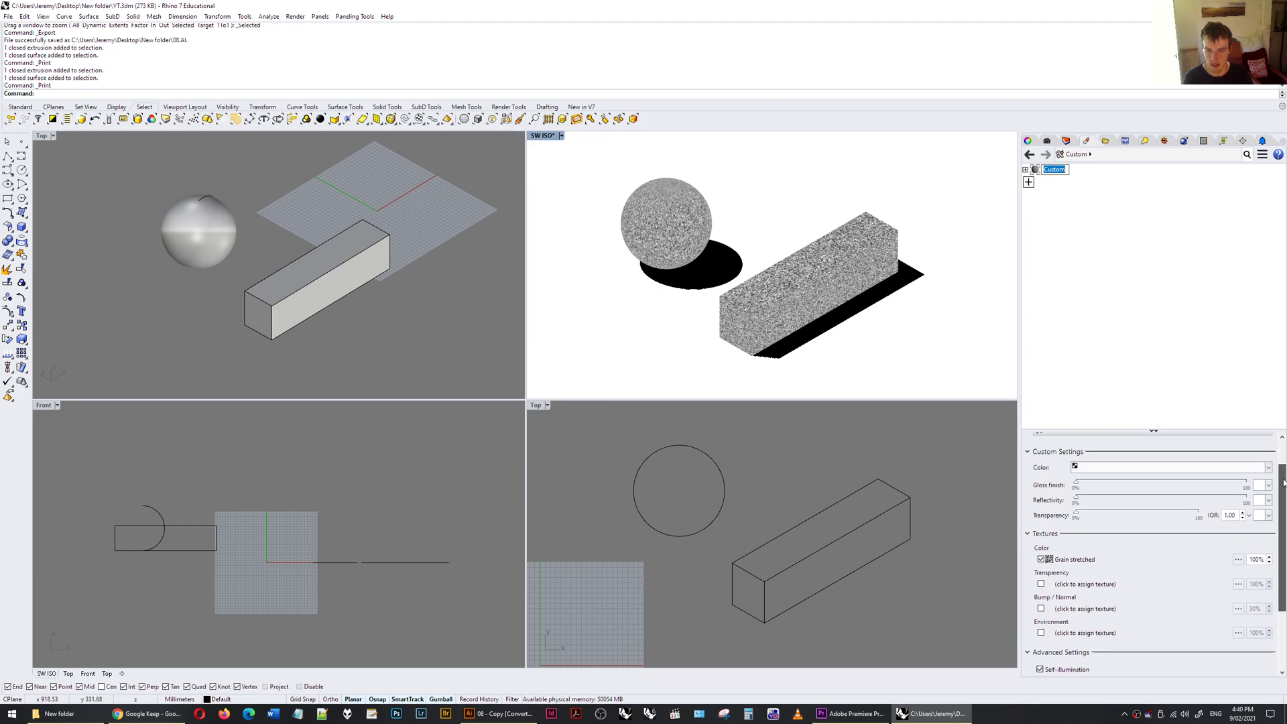
{"action": "left_click", "coordinate": [1070, 565]}
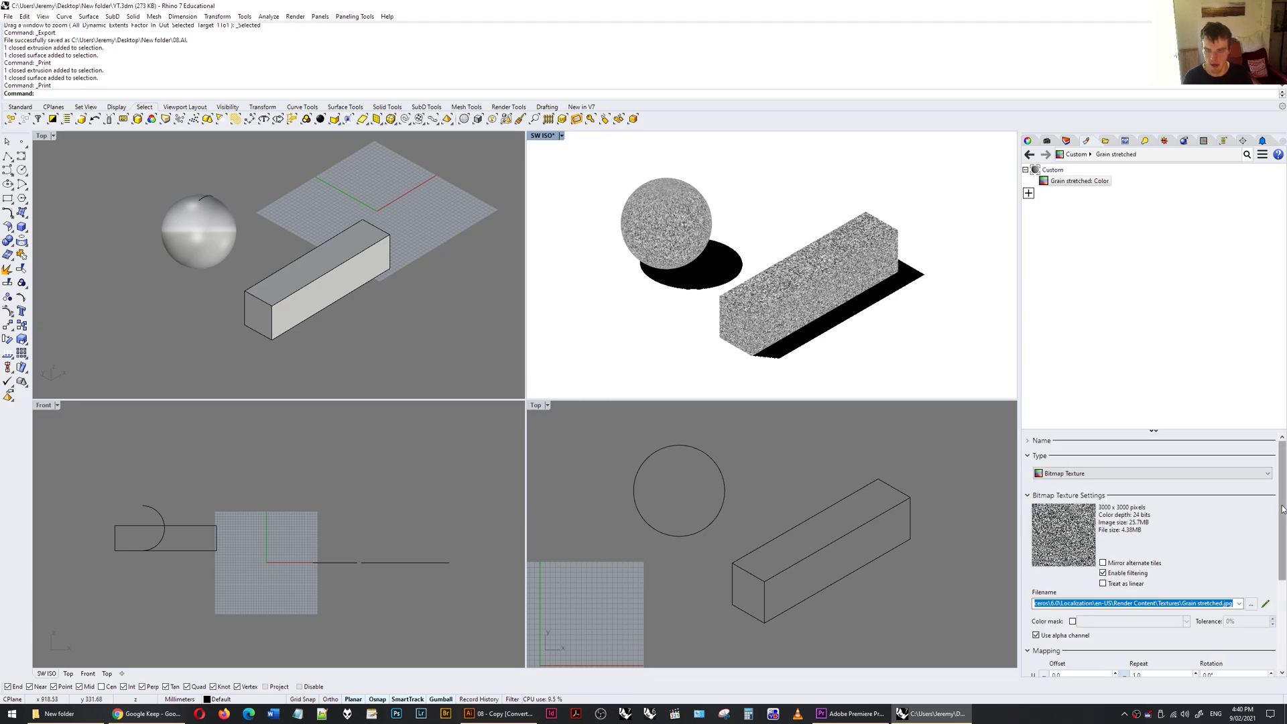
{"action": "scroll", "coordinate": [1058, 578], "scroll_direction": "down", "scroll_amount": 5}
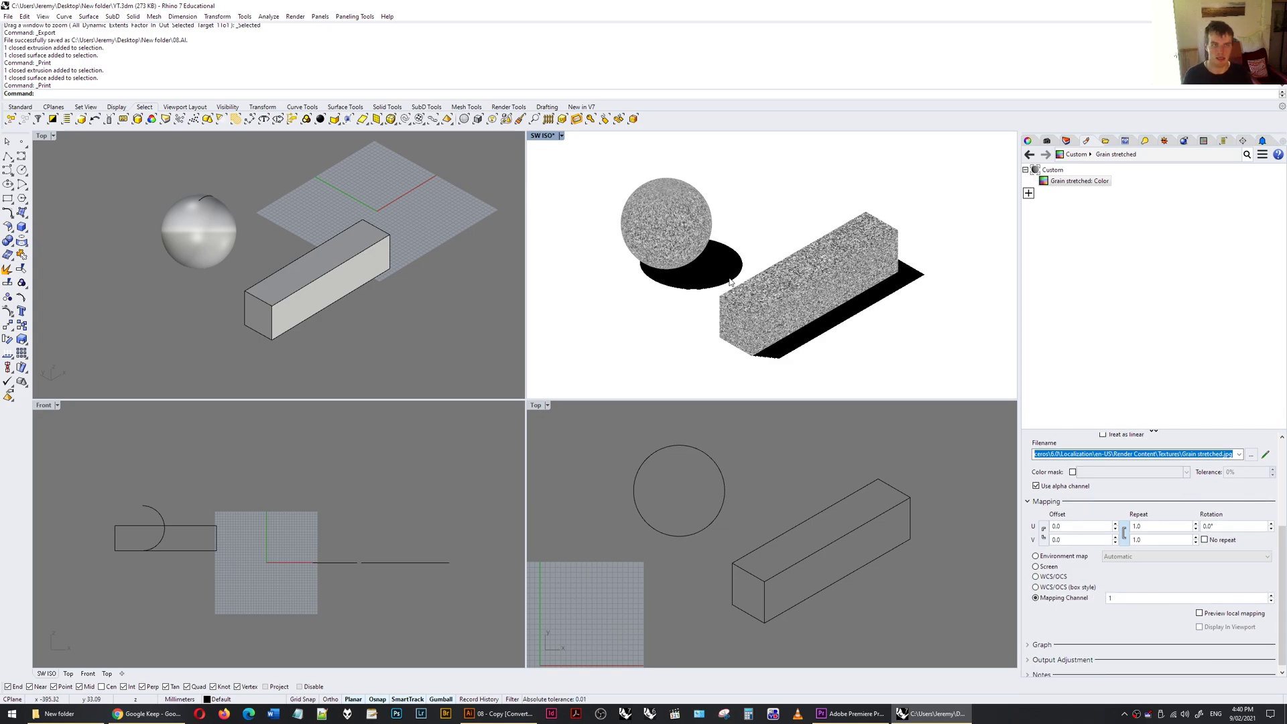
{"action": "scroll", "coordinate": [1284, 565], "scroll_direction": "up", "scroll_amount": 5}
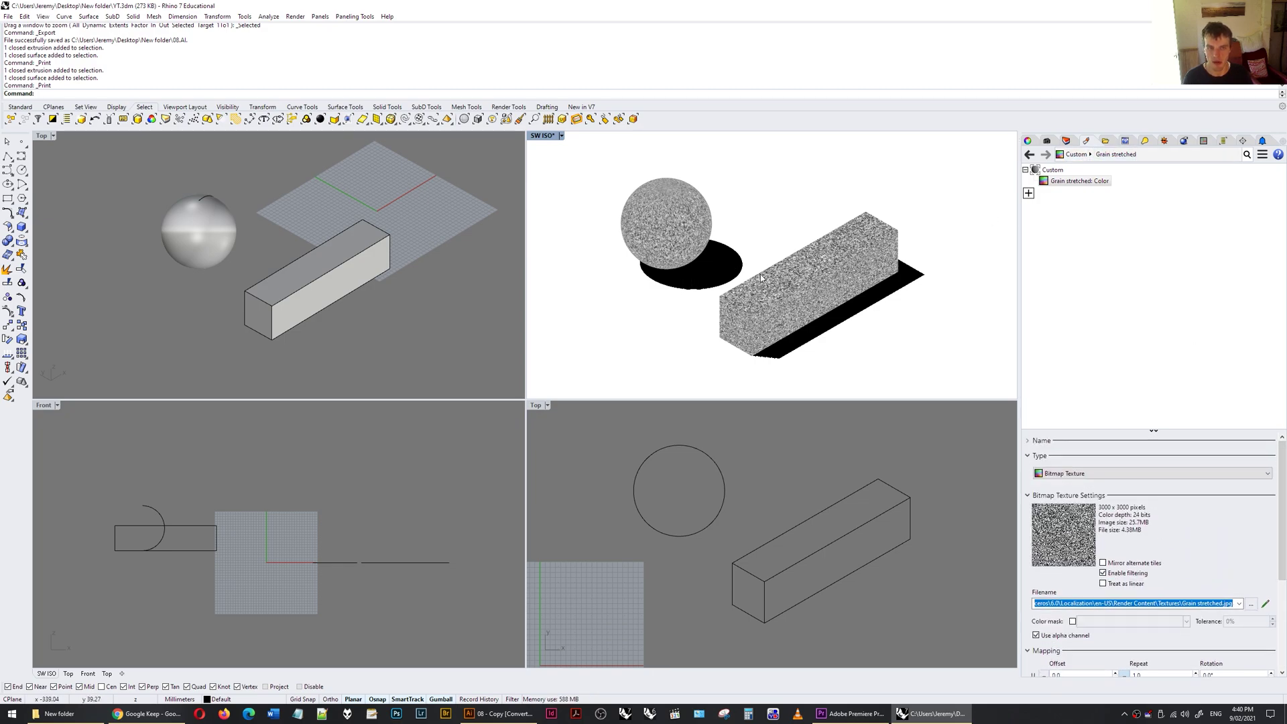
Turn off the ground plane, print the view over 5.jpg, and return to Illustrator
{"action": "left_click", "coordinate": [1185, 142]}
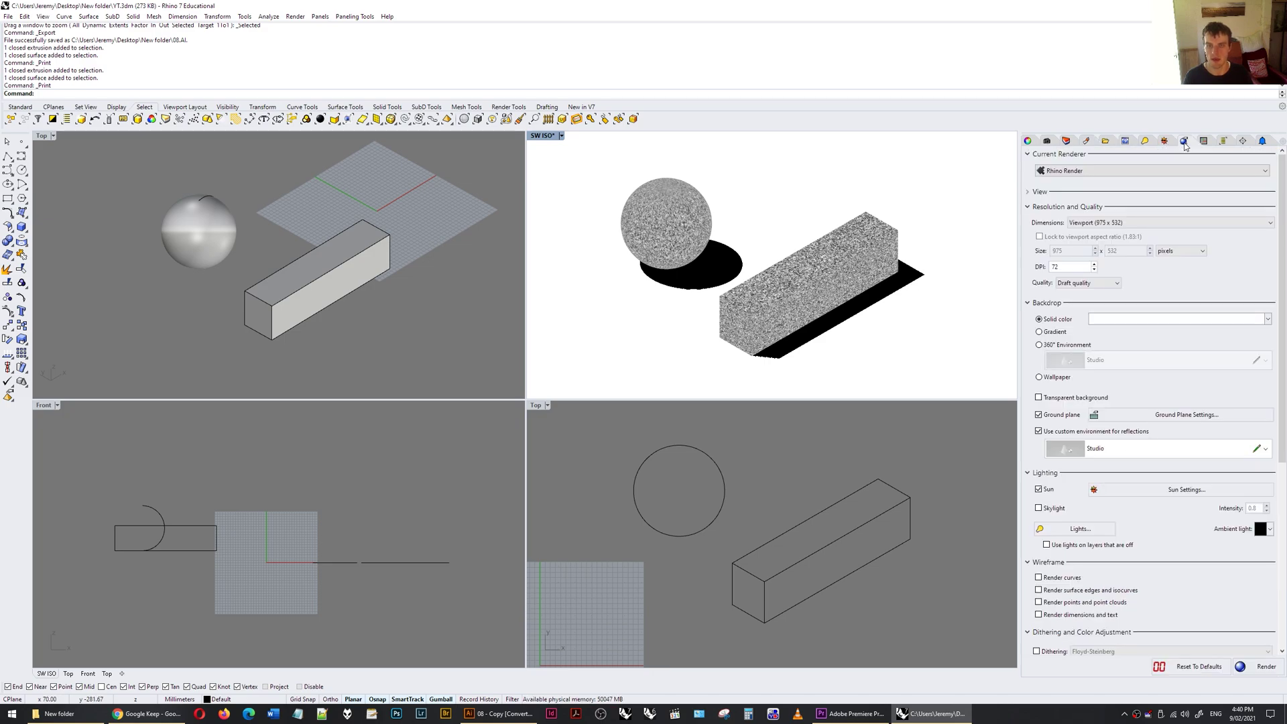
{"action": "left_click", "coordinate": [1039, 415]}
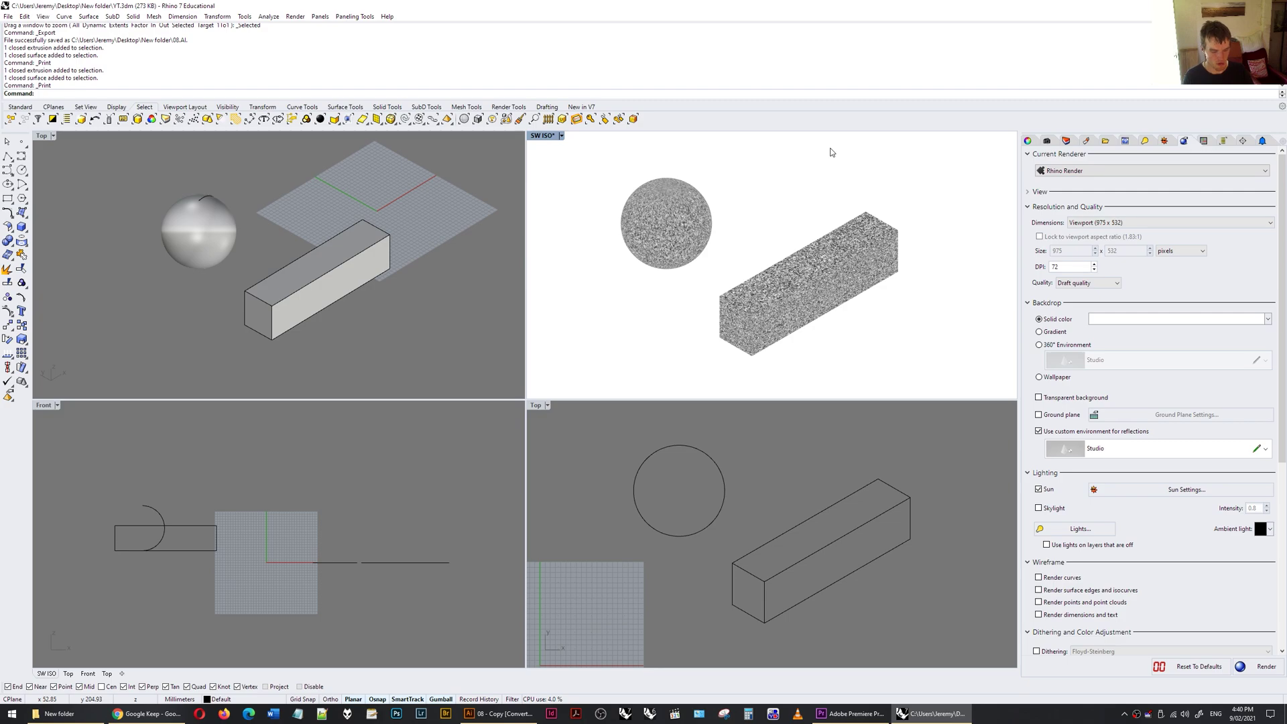
{"action": "key", "text": "ctrl+p"}
{"action": "left_click", "coordinate": [444, 540]}
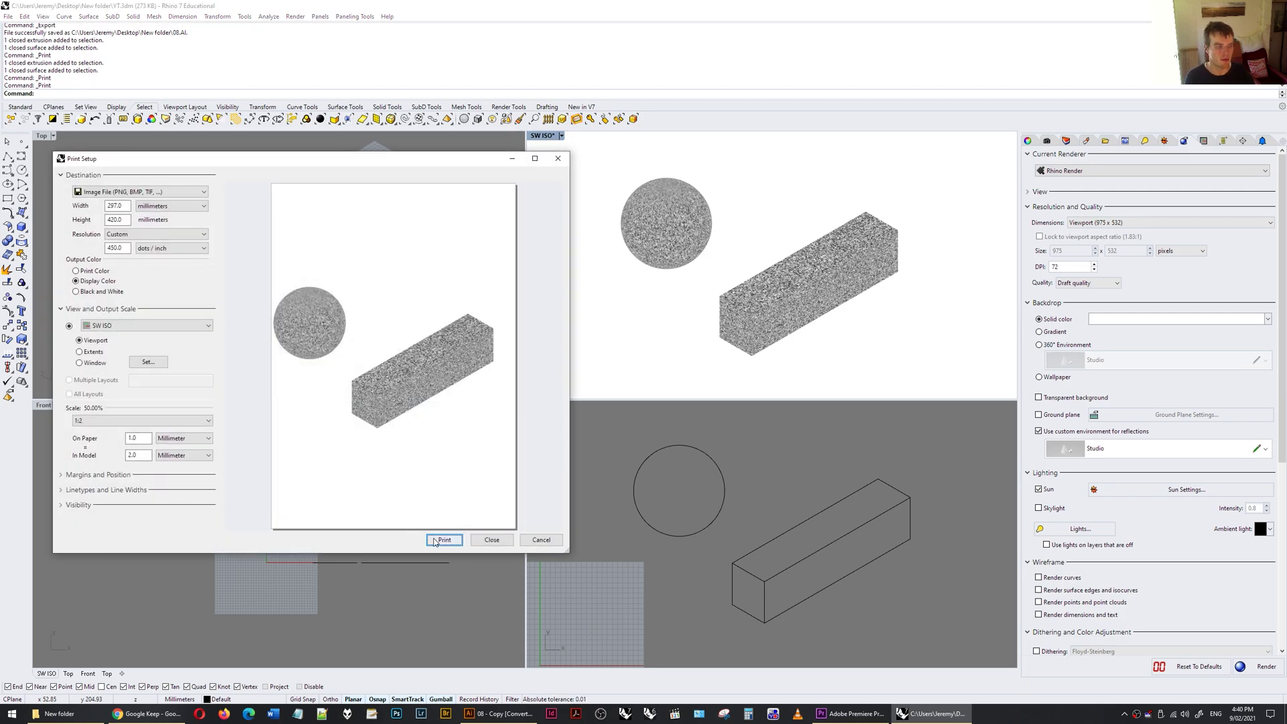
{"action": "double_click", "coordinate": [765, 305]}
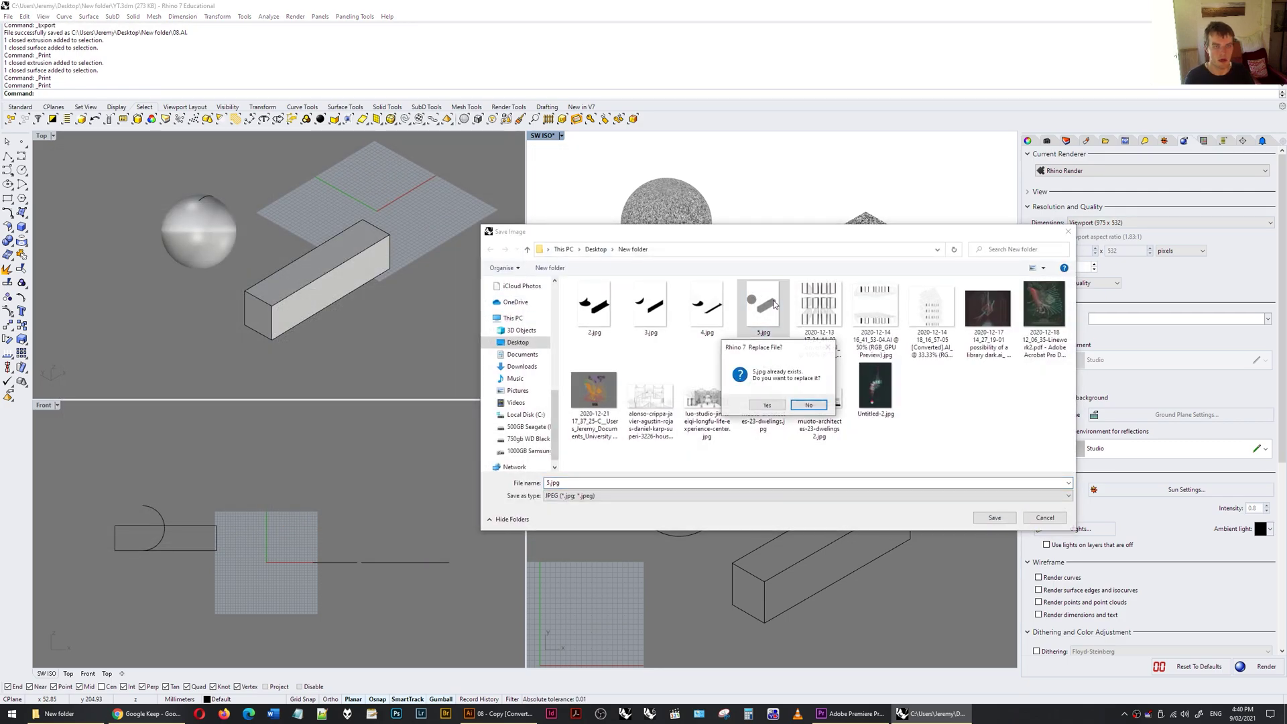
{"action": "left_click", "coordinate": [764, 406]}
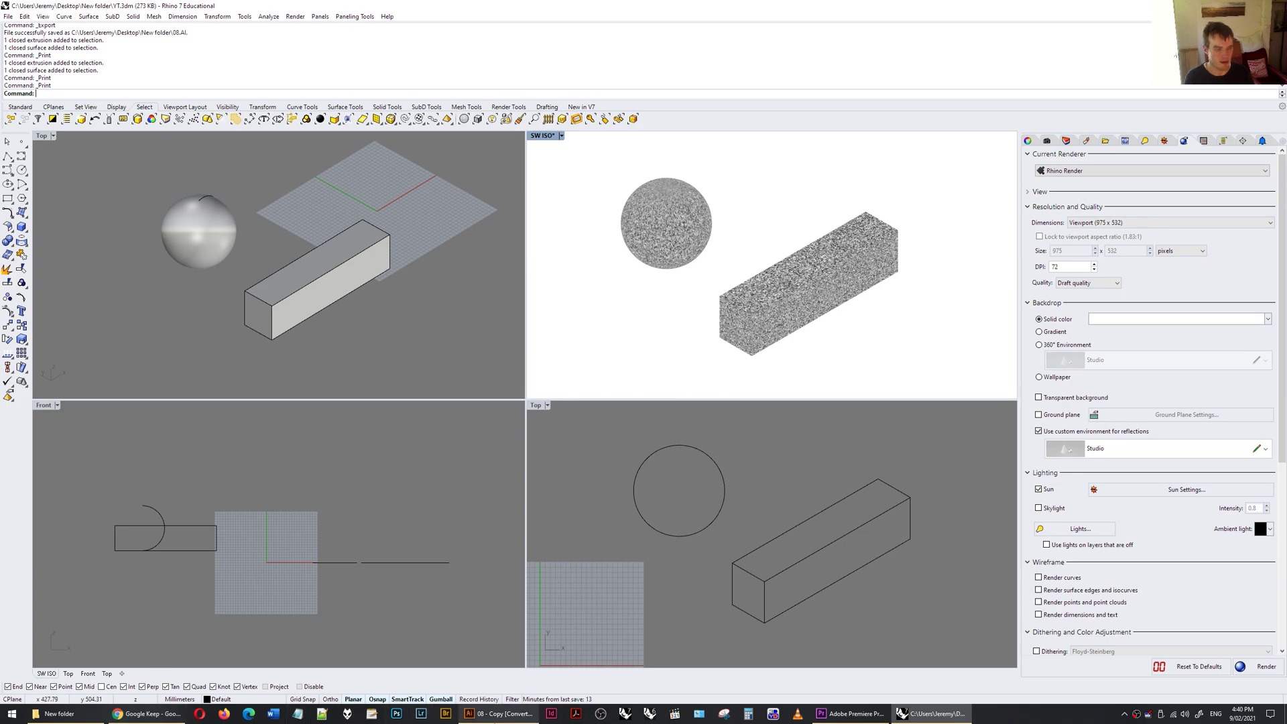
{"action": "left_click", "coordinate": [500, 714]}
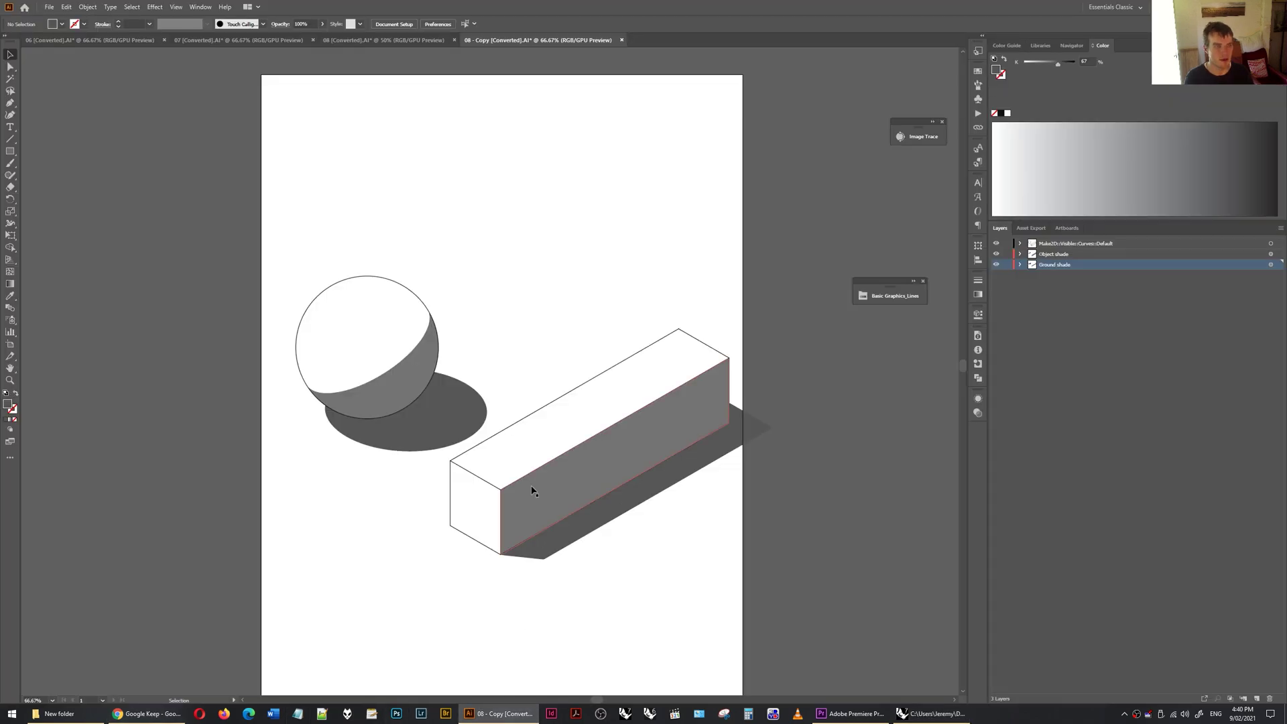
Create a new layer above Object shade and name it 'Texture'
{"action": "left_click", "coordinate": [1244, 699]}
{"action": "left_click_drag", "start_coordinate": [1074, 263], "coordinate": [1056, 254]}
{"action": "double_click", "coordinate": [1050, 254]}
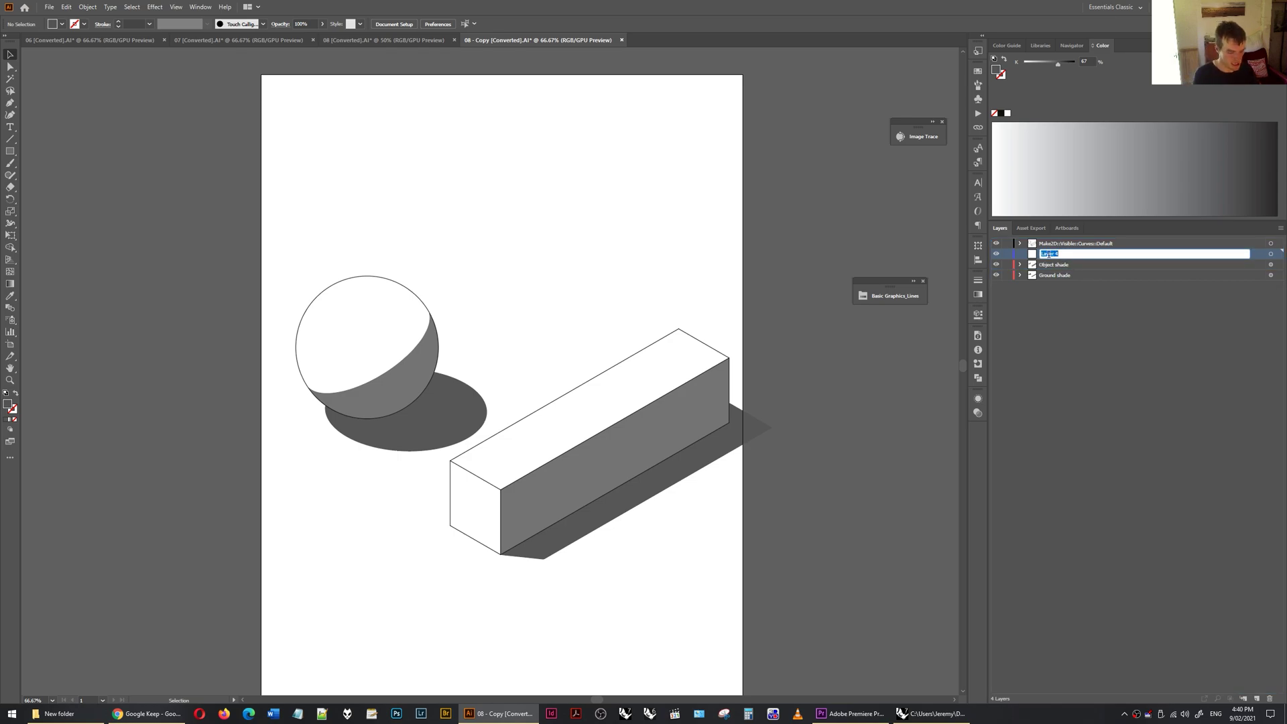
{"action": "type", "text": "Texture"}
{"action": "key", "text": "Return"}
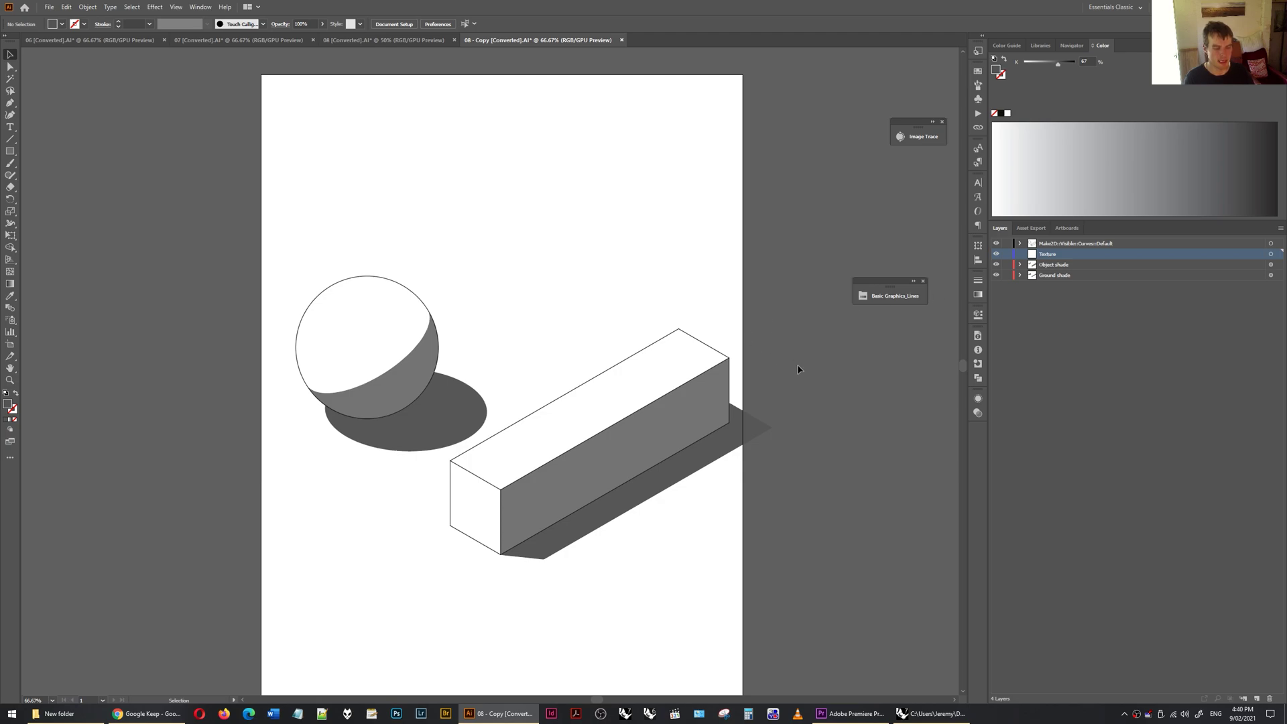
Place the 5.jpg render from File Explorer onto the artboard, lined up with the sphere and box
{"action": "left_click", "coordinate": [55, 713]}
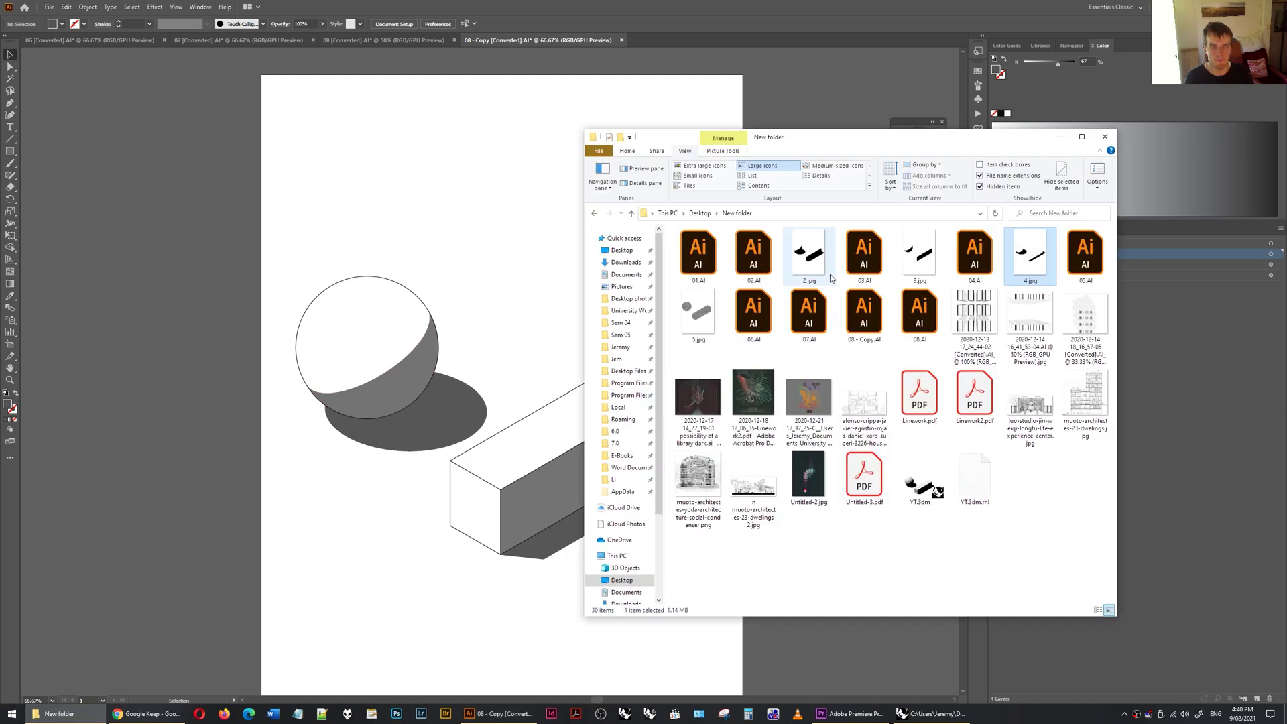
{"action": "left_click", "coordinate": [700, 320]}
{"action": "left_click_drag", "start_coordinate": [431, 214], "coordinate": [426, 136]}
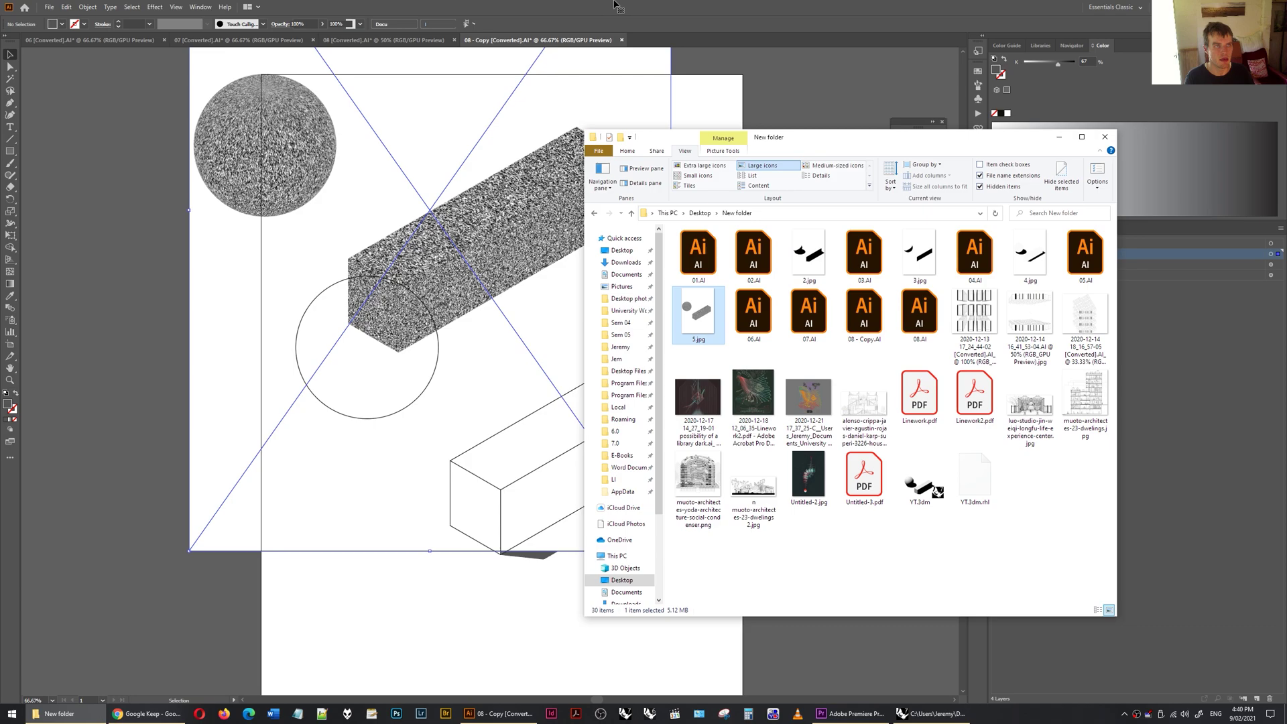
{"action": "left_click_drag", "start_coordinate": [493, 221], "coordinate": [622, 417]}
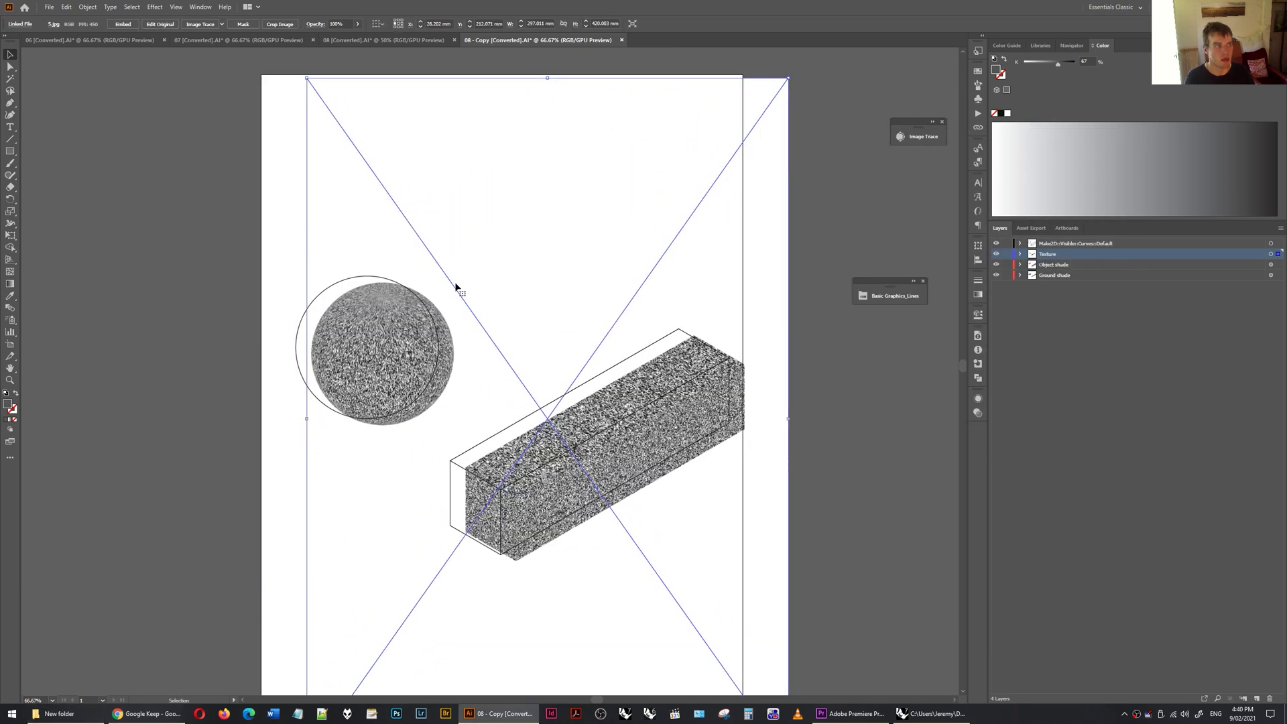
Image Trace the render with a preset and align the traced noise with the outlines
{"action": "left_click", "coordinate": [222, 24]}
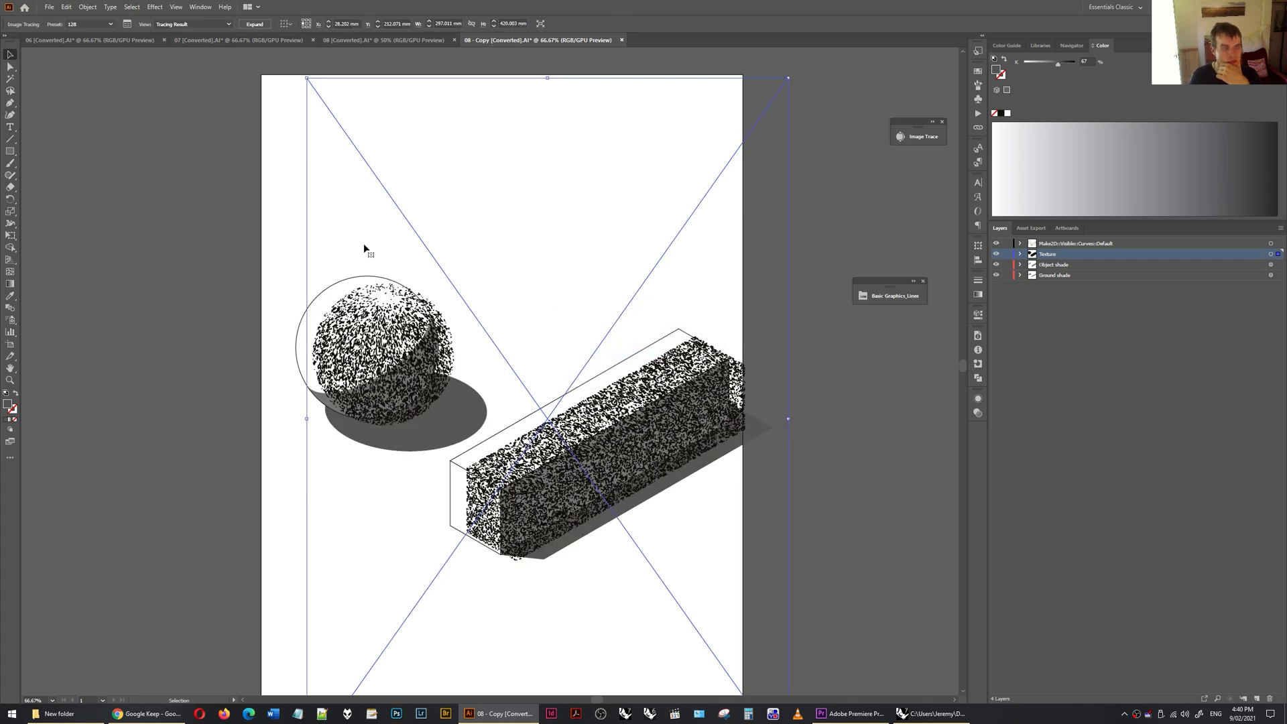
{"action": "mouse_move", "coordinate": [561, 267]}
{"action": "left_mouse_down"}
{"action": "mouse_move", "coordinate": [535, 253]}
{"action": "mouse_move", "coordinate": [547, 255]}
{"action": "left_mouse_up"}
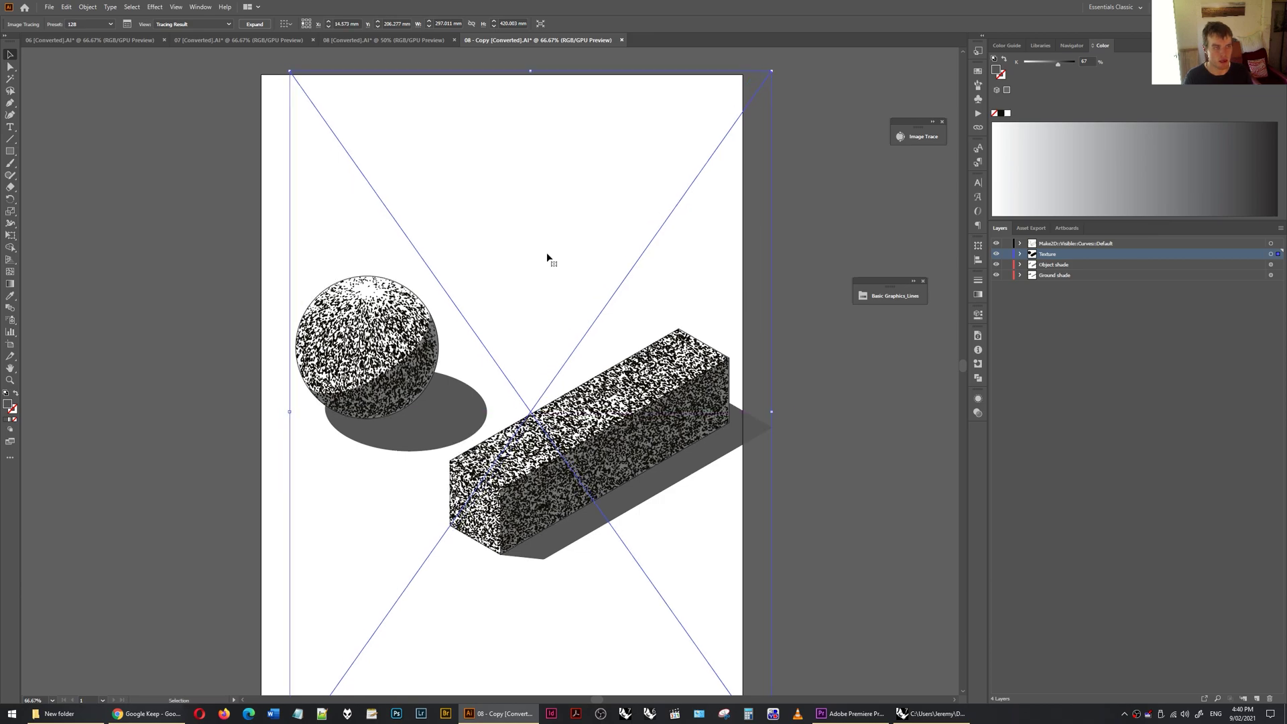
{"action": "scroll", "coordinate": [386, 372], "scroll_direction": "up", "scroll_amount": 3, "text": "alt"}
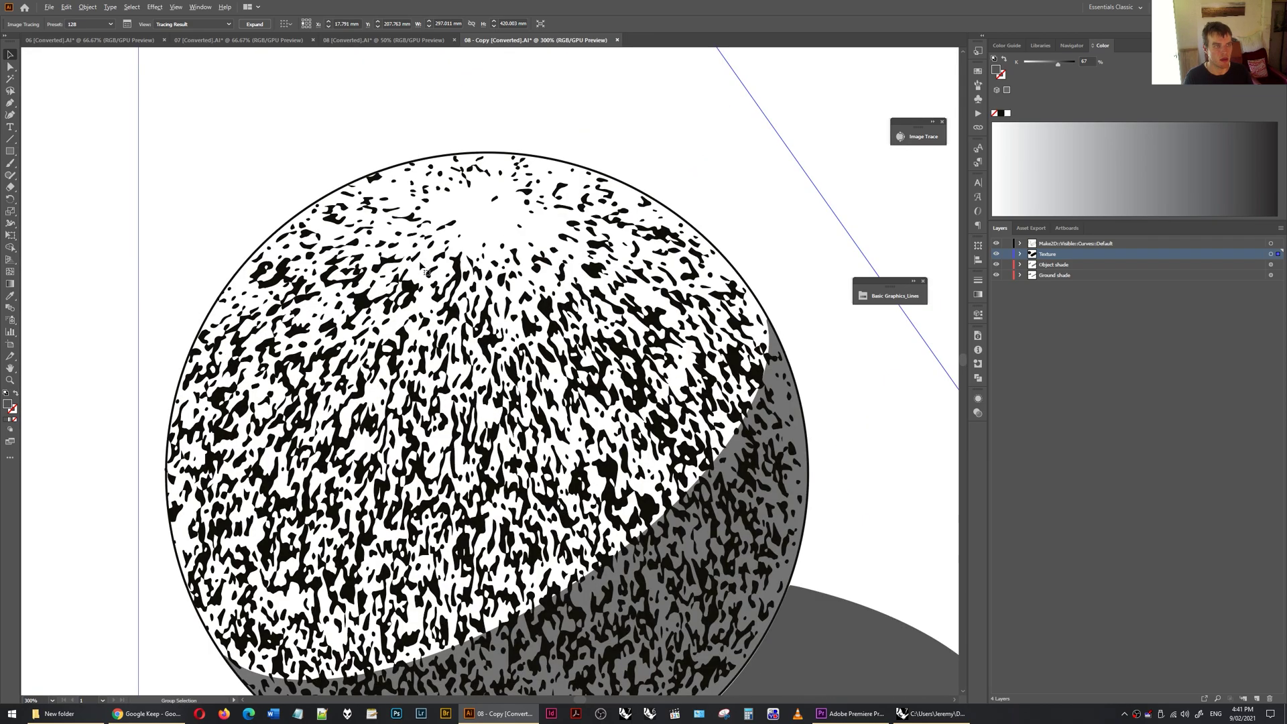
{"action": "scroll", "coordinate": [386, 372], "scroll_direction": "down", "scroll_amount": 1, "text": "alt"}
{"action": "scroll", "coordinate": [345, 278], "scroll_direction": "down", "scroll_amount": 2, "text": "alt"}
{"action": "scroll", "coordinate": [875, 316], "scroll_direction": "up", "scroll_amount": 3, "text": "alt"}
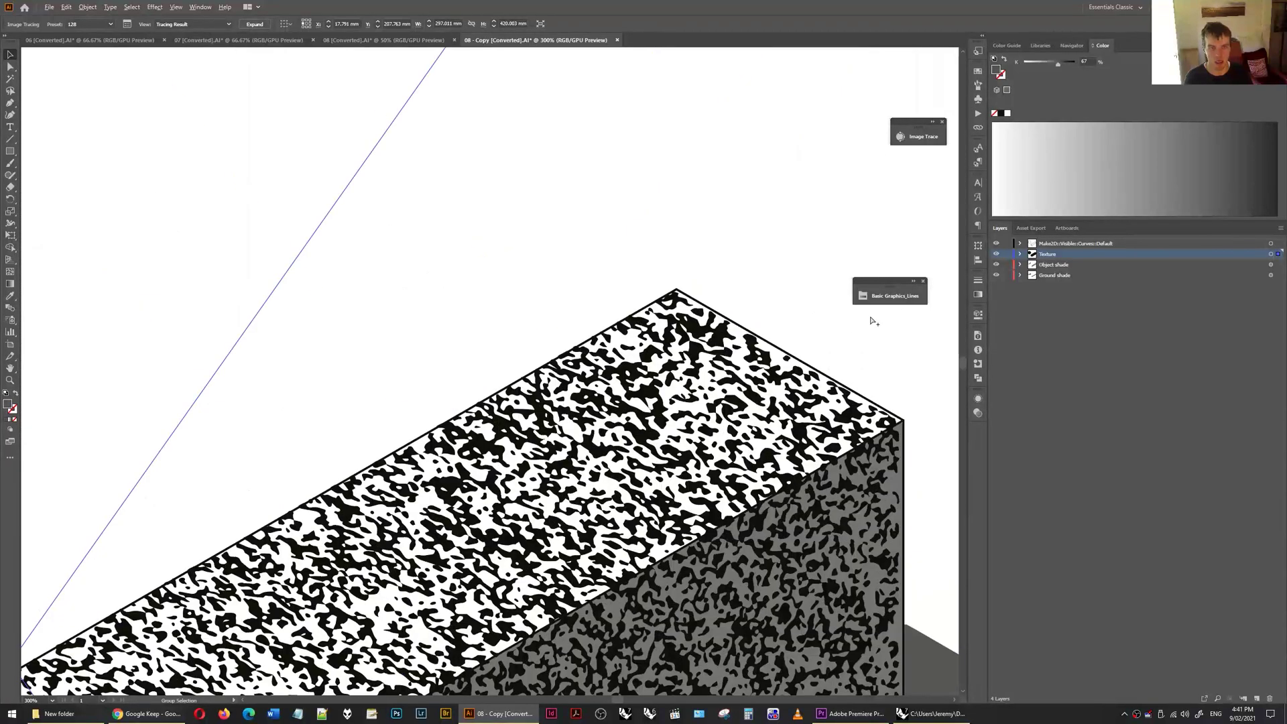
{"action": "scroll", "coordinate": [667, 348], "scroll_direction": "up", "scroll_amount": 2, "text": "alt"}
{"action": "scroll", "coordinate": [683, 362], "scroll_direction": "down", "scroll_amount": 5, "text": "alt"}
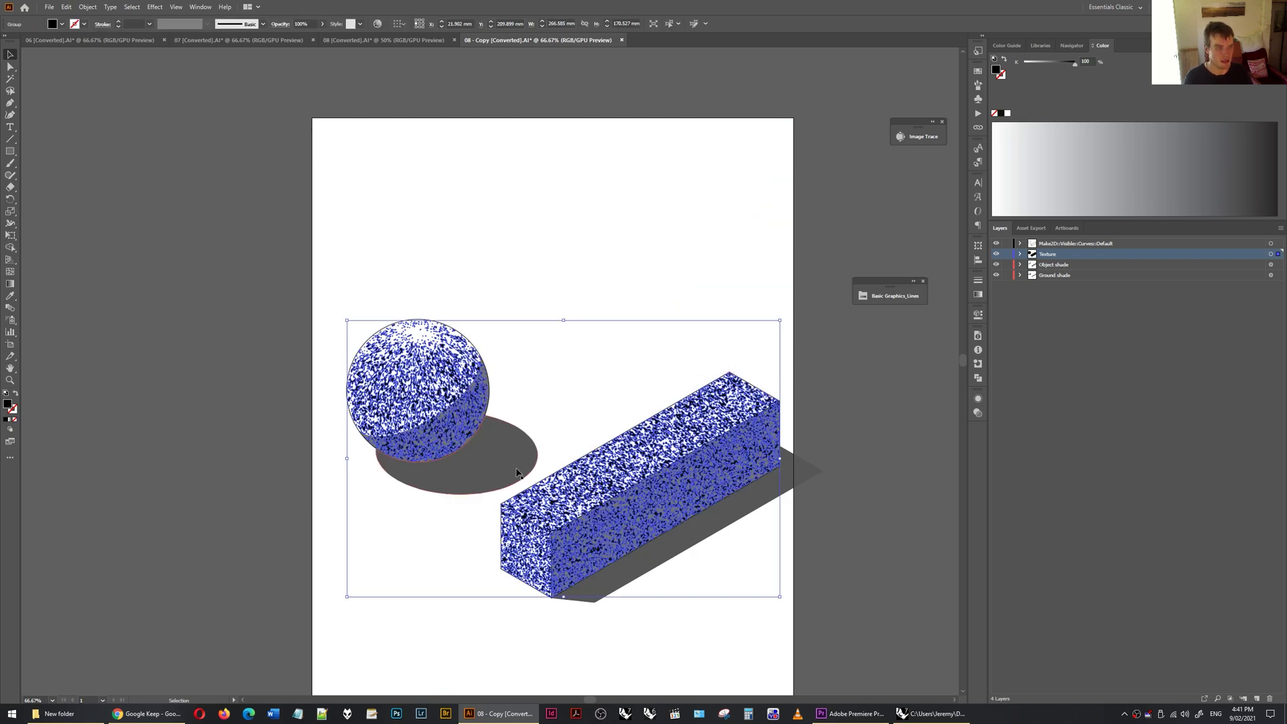
Simplify the traced texture paths
{"action": "scroll", "coordinate": [560, 486], "scroll_direction": "up", "scroll_amount": 5, "text": "alt"}
{"action": "scroll", "coordinate": [582, 406], "scroll_direction": "down", "scroll_amount": 4, "text": "alt"}
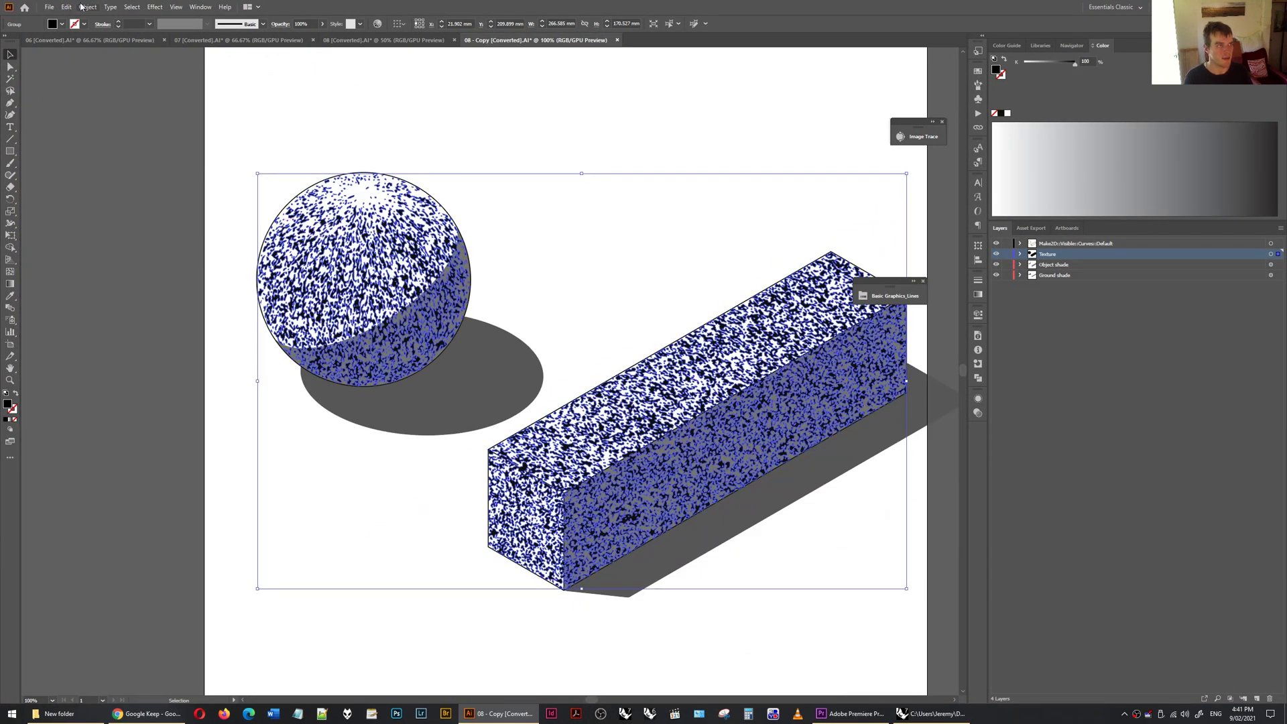
{"action": "left_click", "coordinate": [85, 9]}
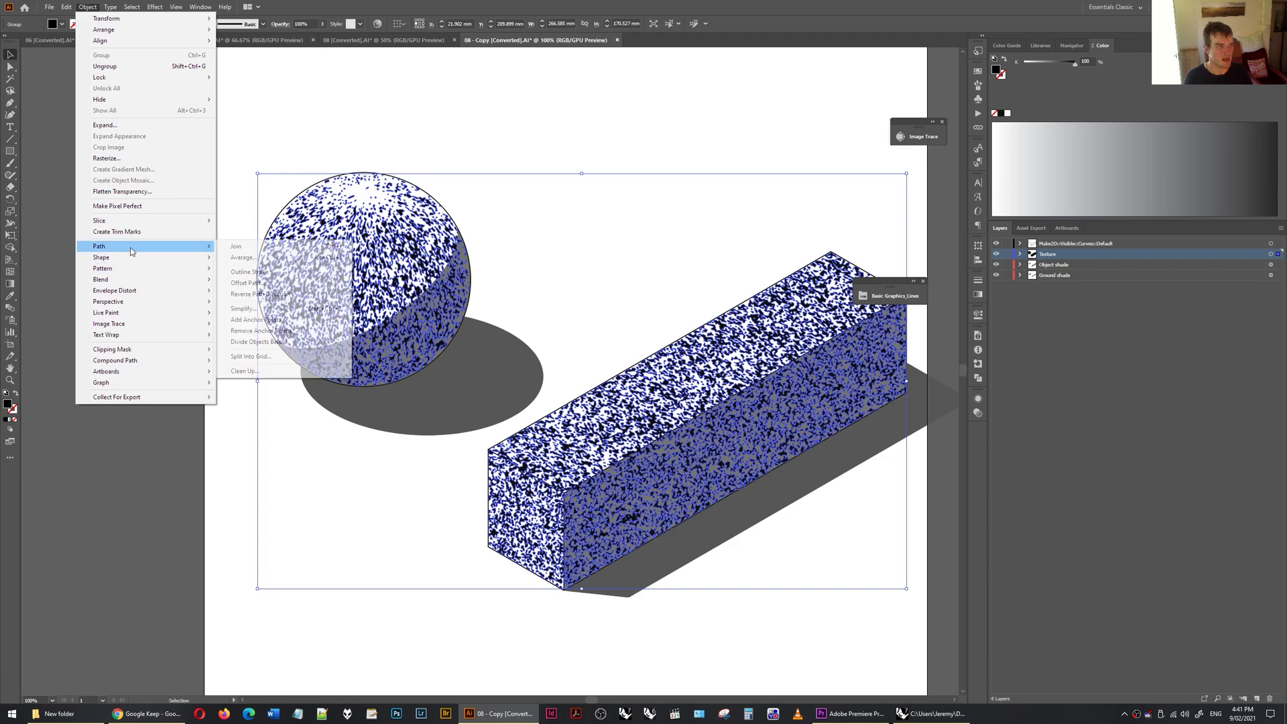
{"action": "mouse_move", "coordinate": [130, 249]}
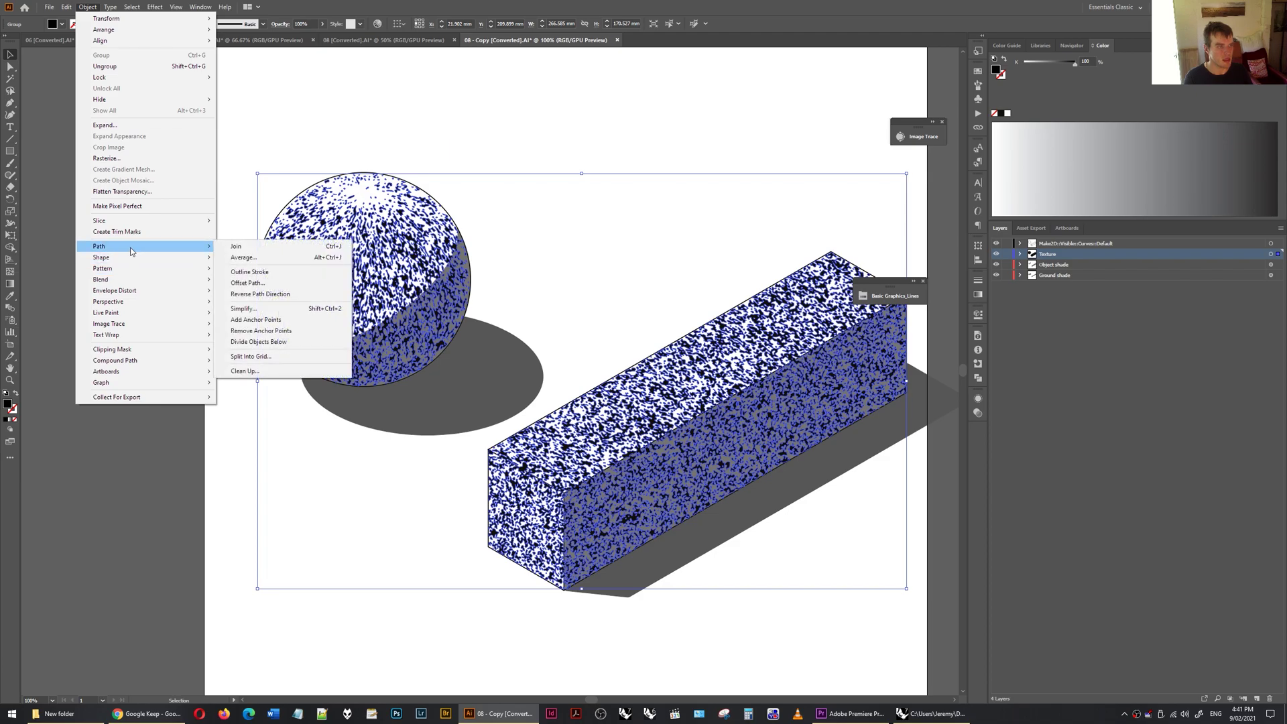
{"action": "left_click", "coordinate": [289, 308]}
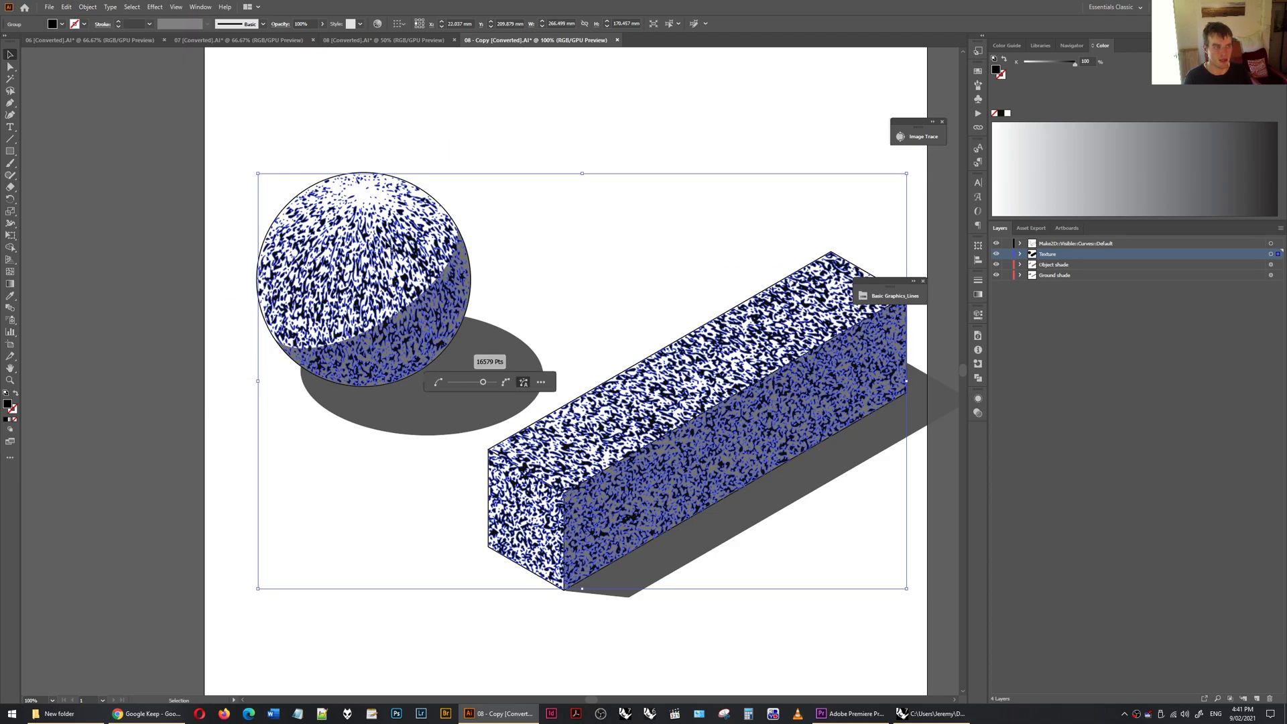
Deselect, zoom out to 66.67%, and select the Ground shade shadow group
{"action": "scroll", "coordinate": [341, 226], "scroll_direction": "up", "scroll_amount": 3, "text": "alt"}
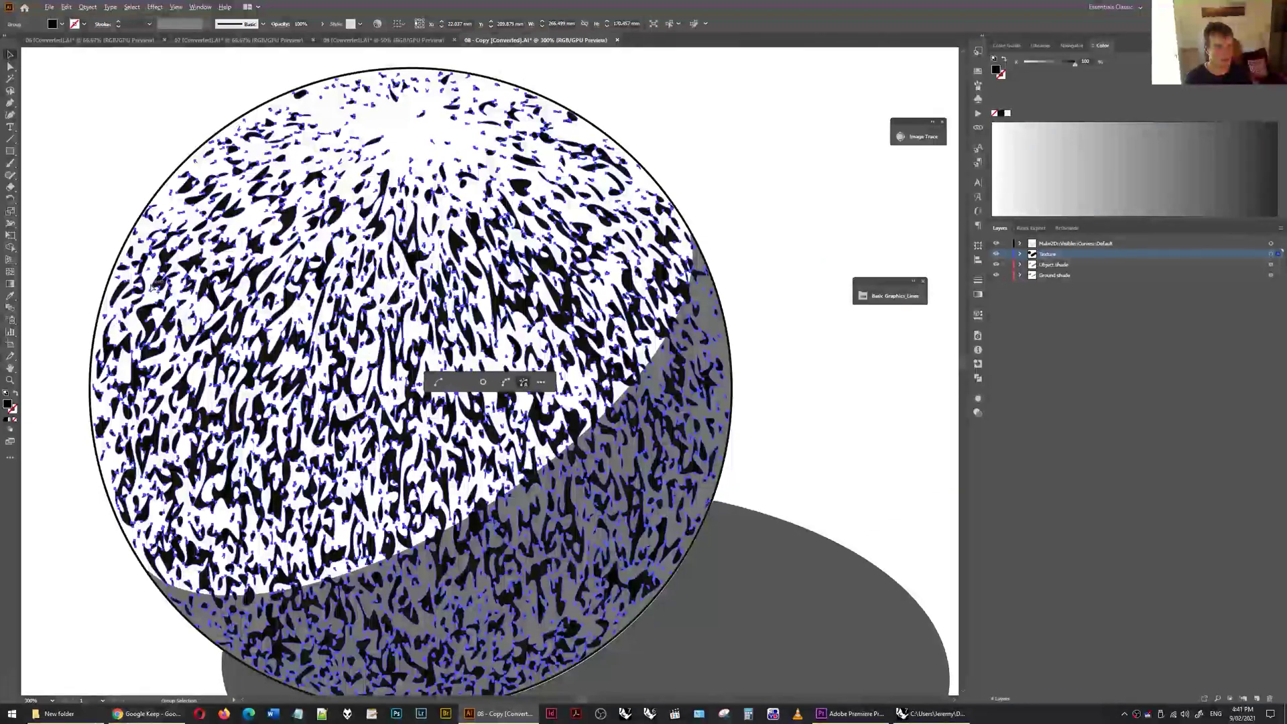
{"action": "scroll", "coordinate": [154, 285], "scroll_direction": "down", "scroll_amount": 3, "text": "alt"}
{"action": "scroll", "coordinate": [643, 386], "scroll_direction": "up", "scroll_amount": 3, "text": "alt"}
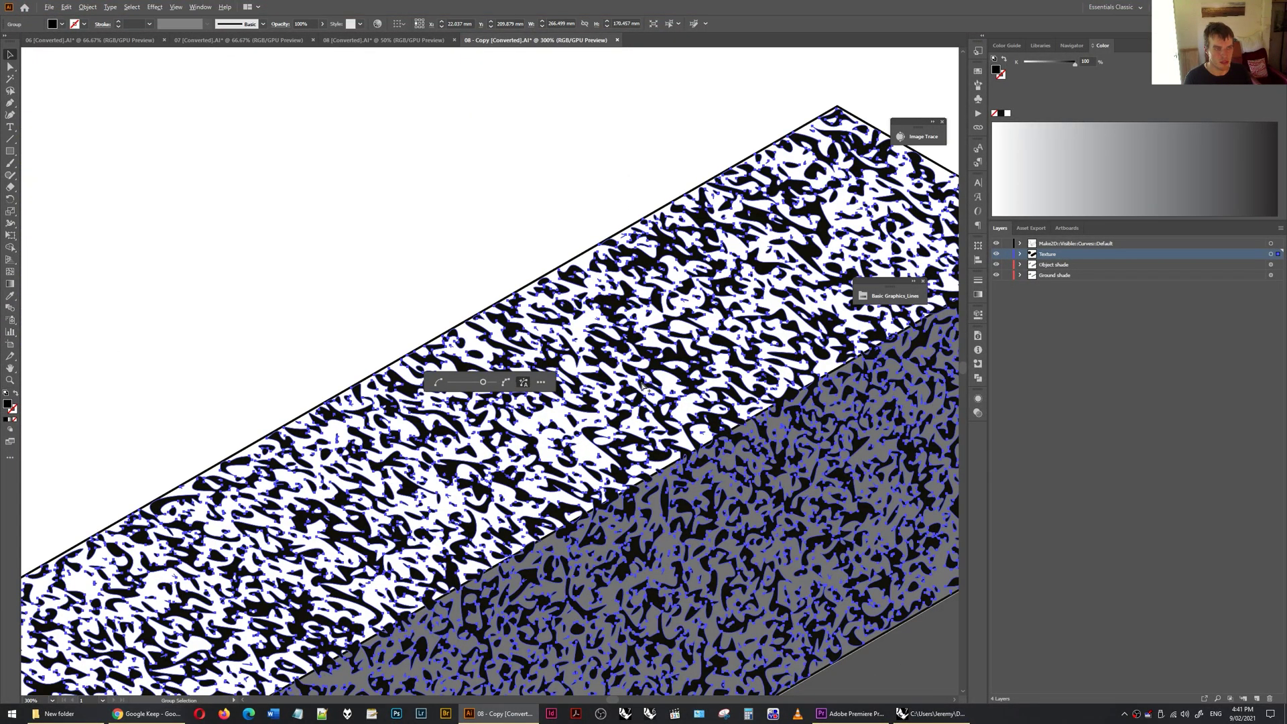
{"action": "scroll", "coordinate": [701, 413], "scroll_direction": "down", "scroll_amount": 3, "text": "alt"}
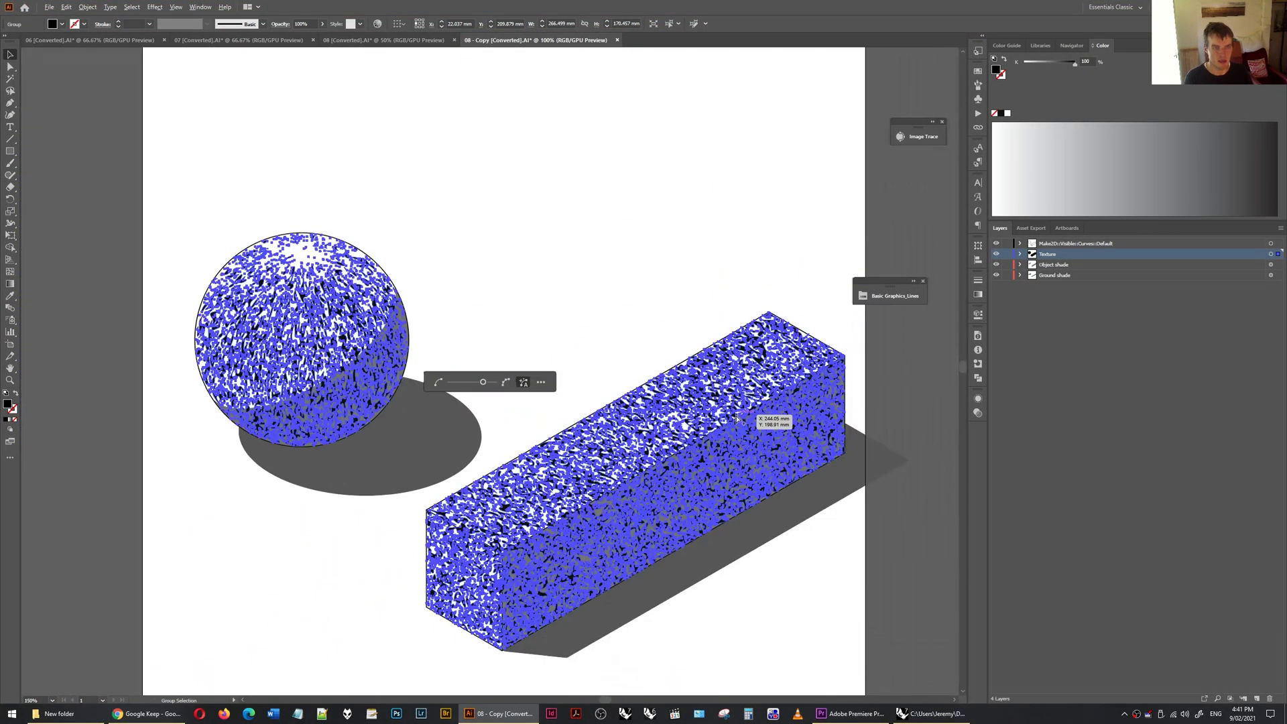
{"action": "left_click", "coordinate": [663, 110]}
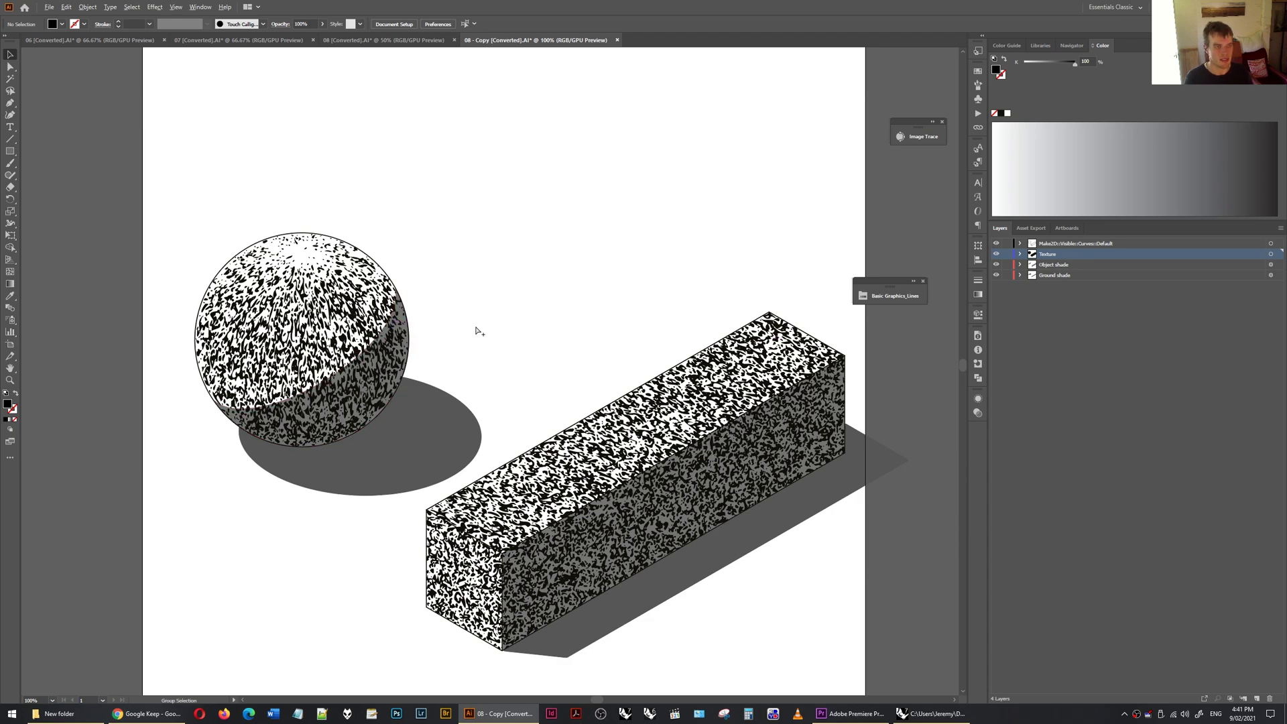
{"action": "scroll", "coordinate": [477, 334], "scroll_direction": "down", "scroll_amount": 1, "text": "alt"}
{"action": "left_click", "coordinate": [690, 447]}
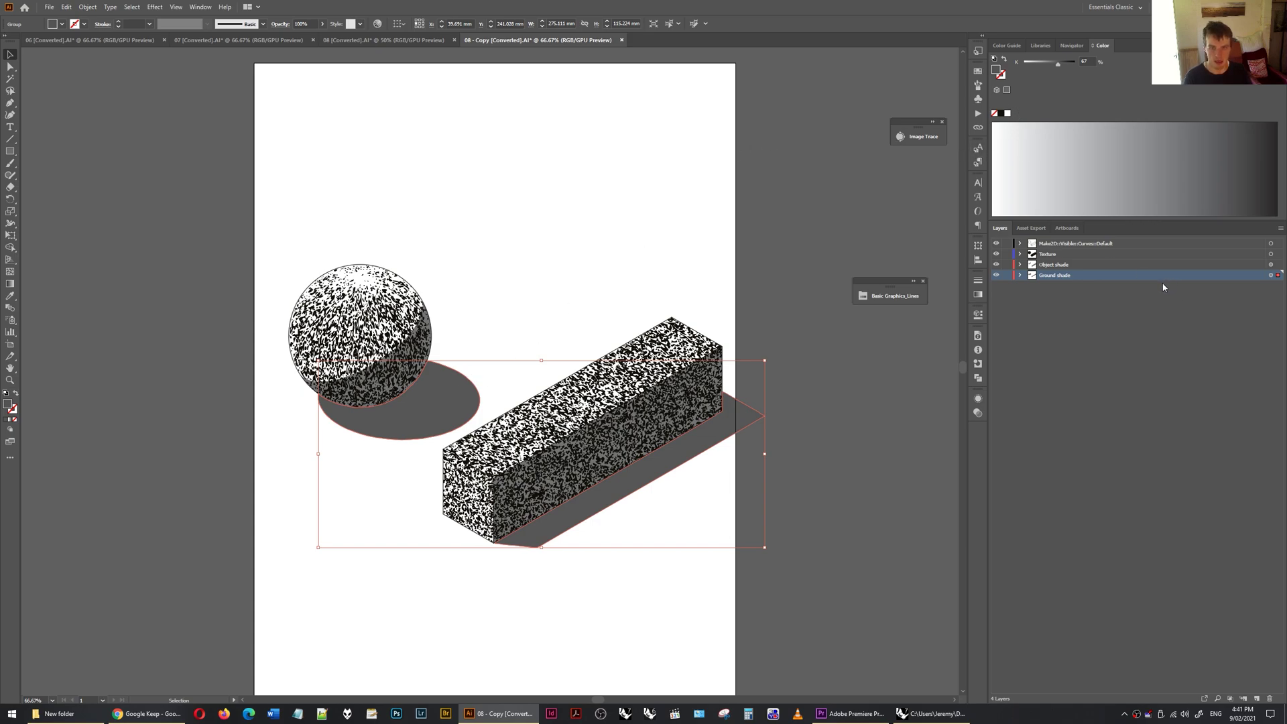
Duplicate the Ground shade layer and open the Basic Graphics_Lines pattern library
{"action": "left_click", "coordinate": [1281, 229]}
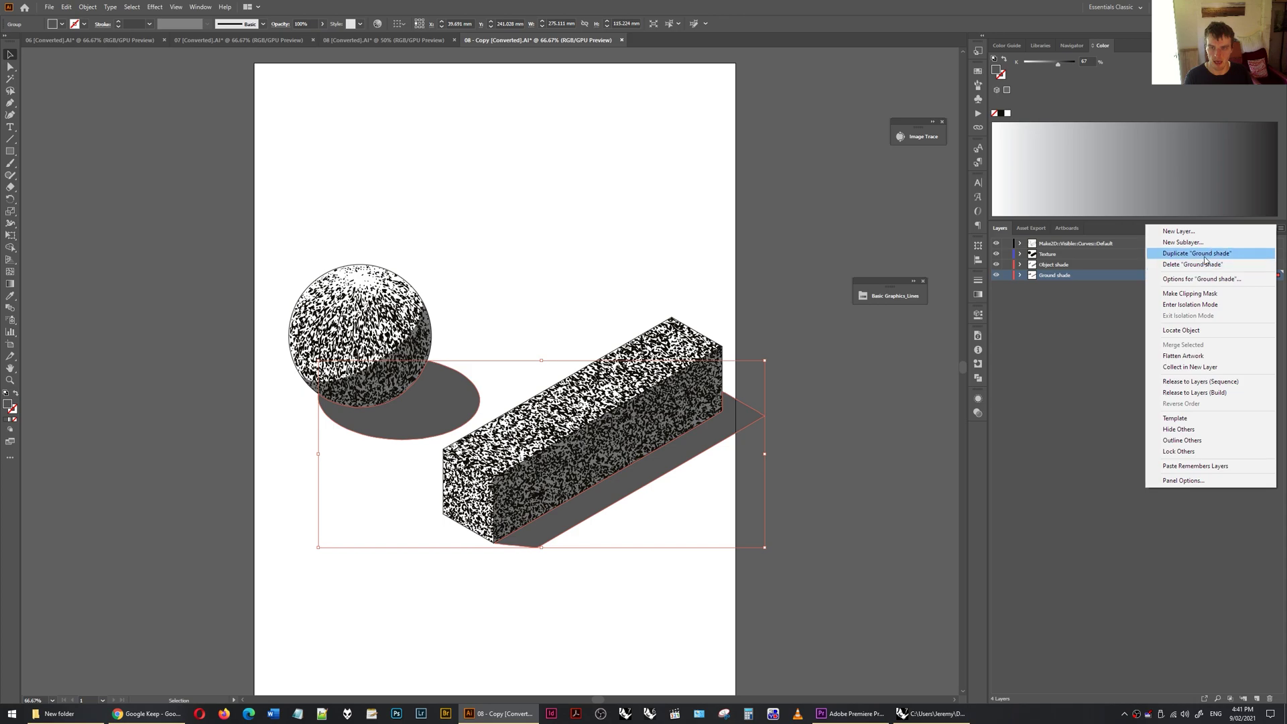
{"action": "left_click", "coordinate": [1181, 255]}
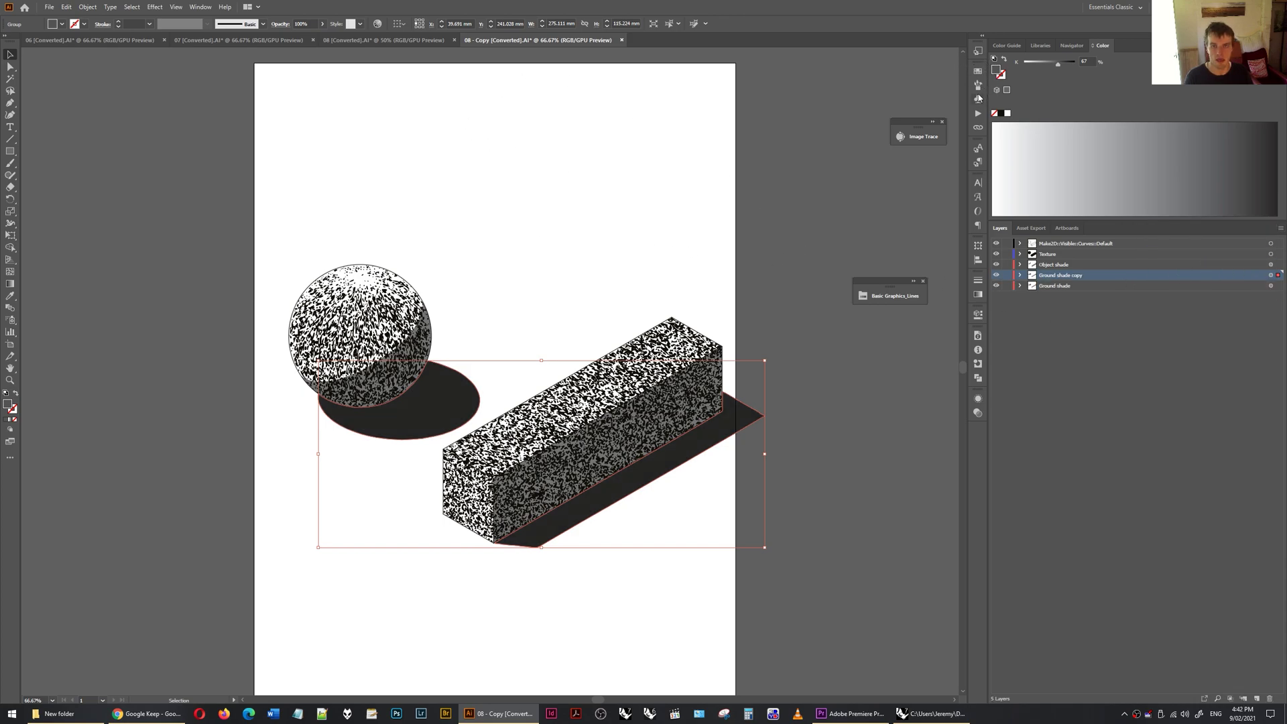
{"action": "left_click", "coordinate": [978, 73]}
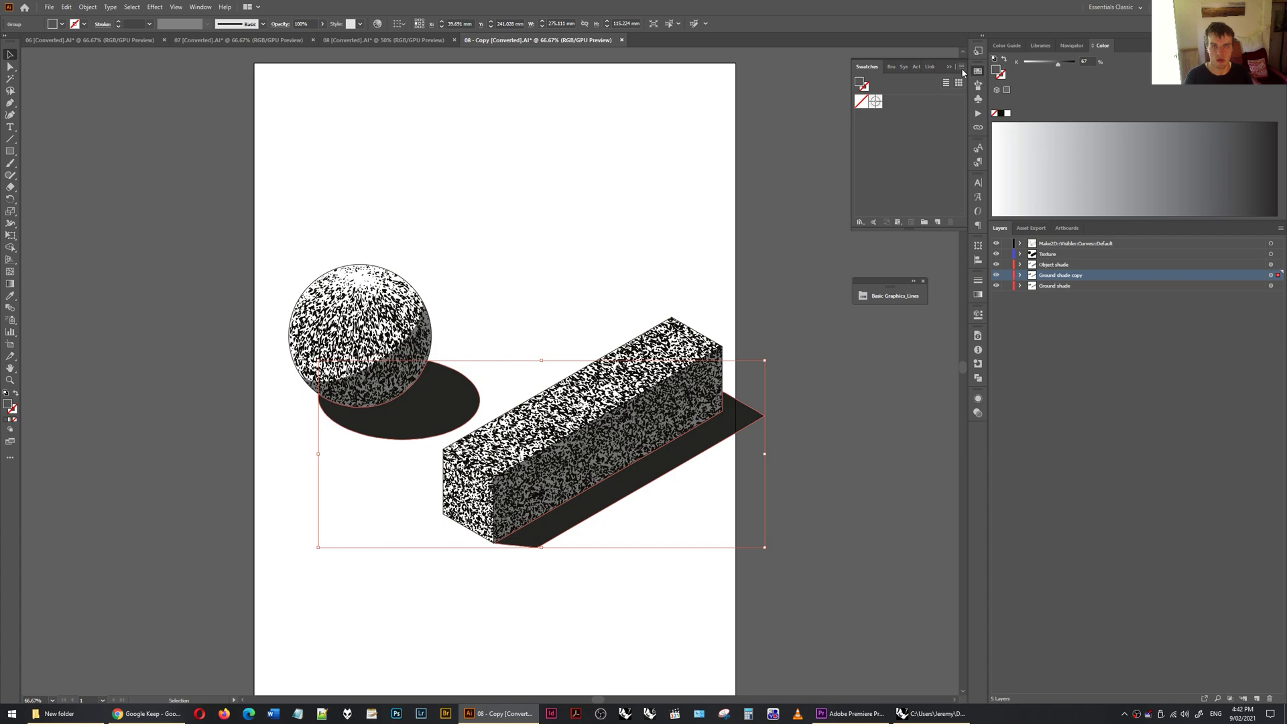
{"action": "left_click", "coordinate": [962, 67]}
{"action": "mouse_move", "coordinate": [1019, 287]}
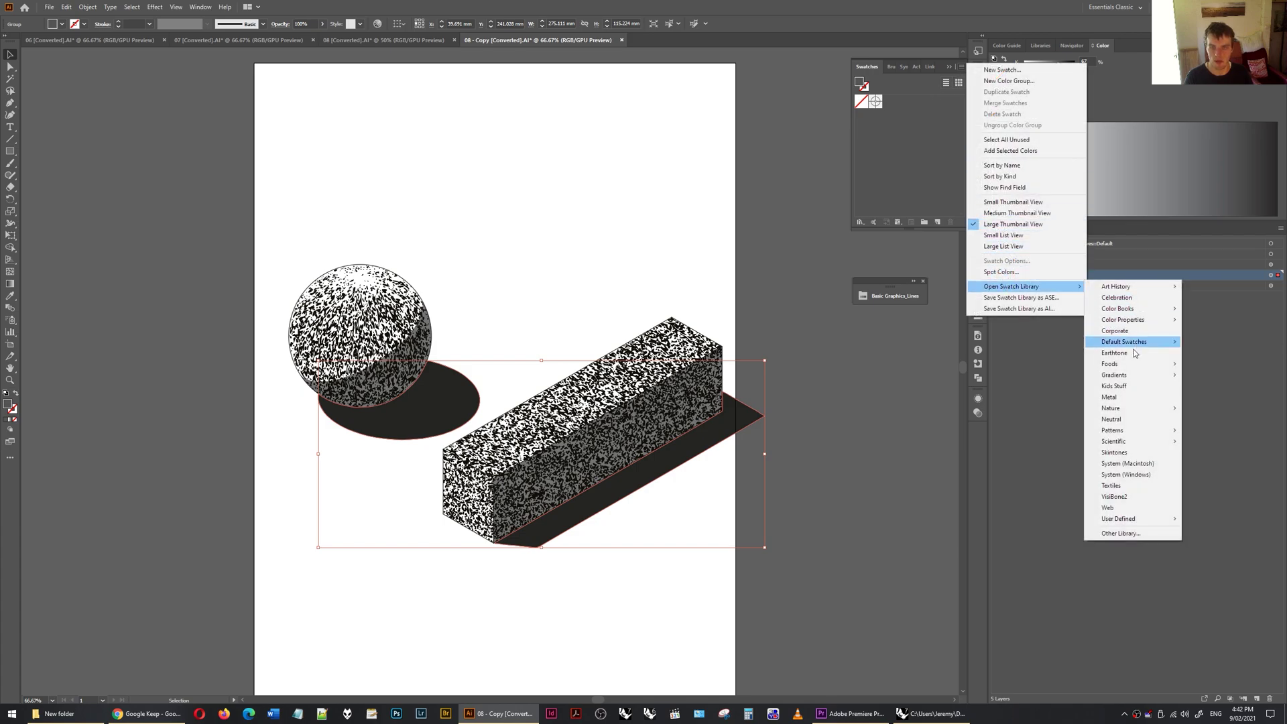
{"action": "mouse_move", "coordinate": [1137, 433]}
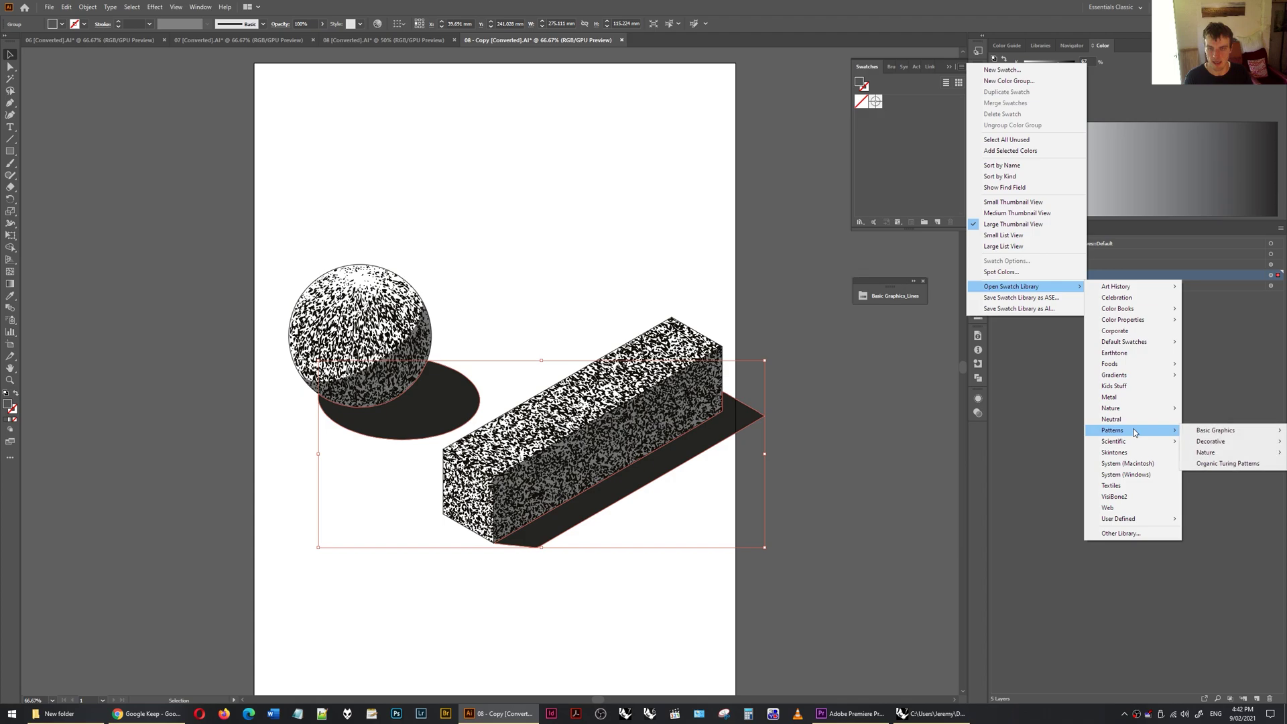
{"action": "mouse_move", "coordinate": [1215, 430]}
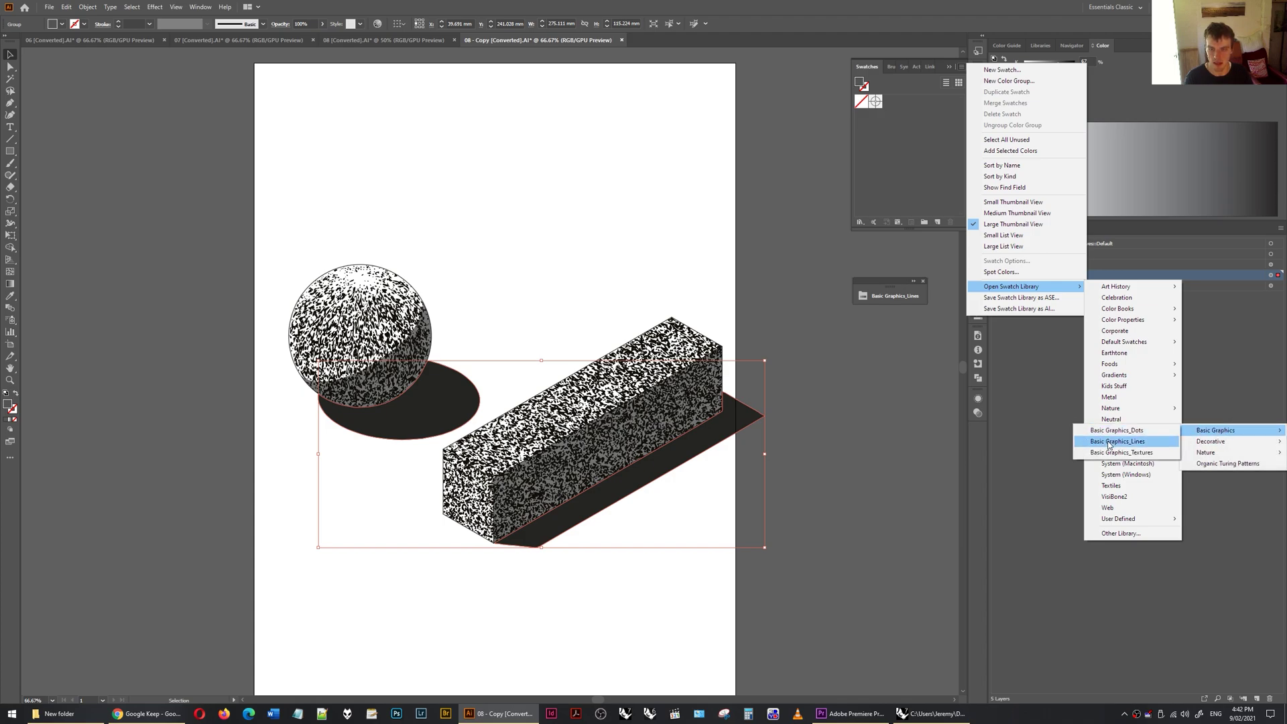
{"action": "left_click", "coordinate": [1127, 441]}
Fill the copied shadows with the first line pattern swatch
{"action": "left_click_drag", "start_coordinate": [633, 322], "coordinate": [898, 119]}
{"action": "left_click", "coordinate": [892, 103]}
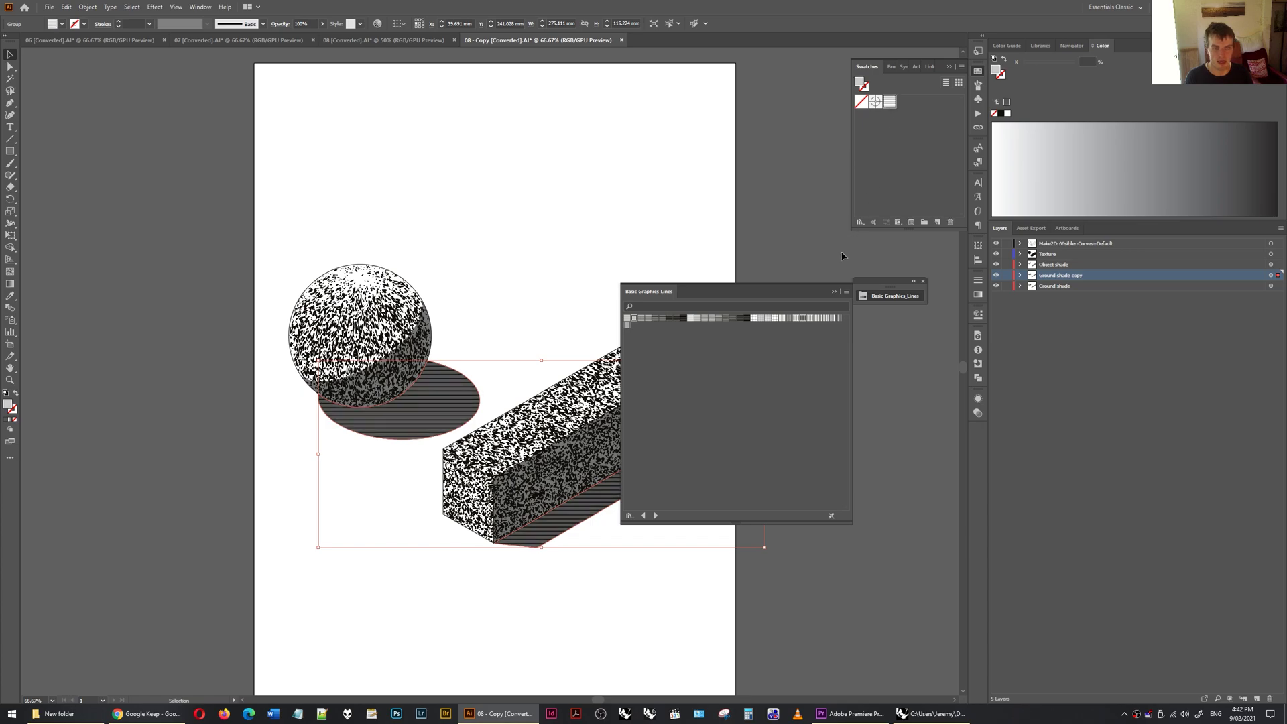
{"action": "left_click", "coordinate": [834, 291]}
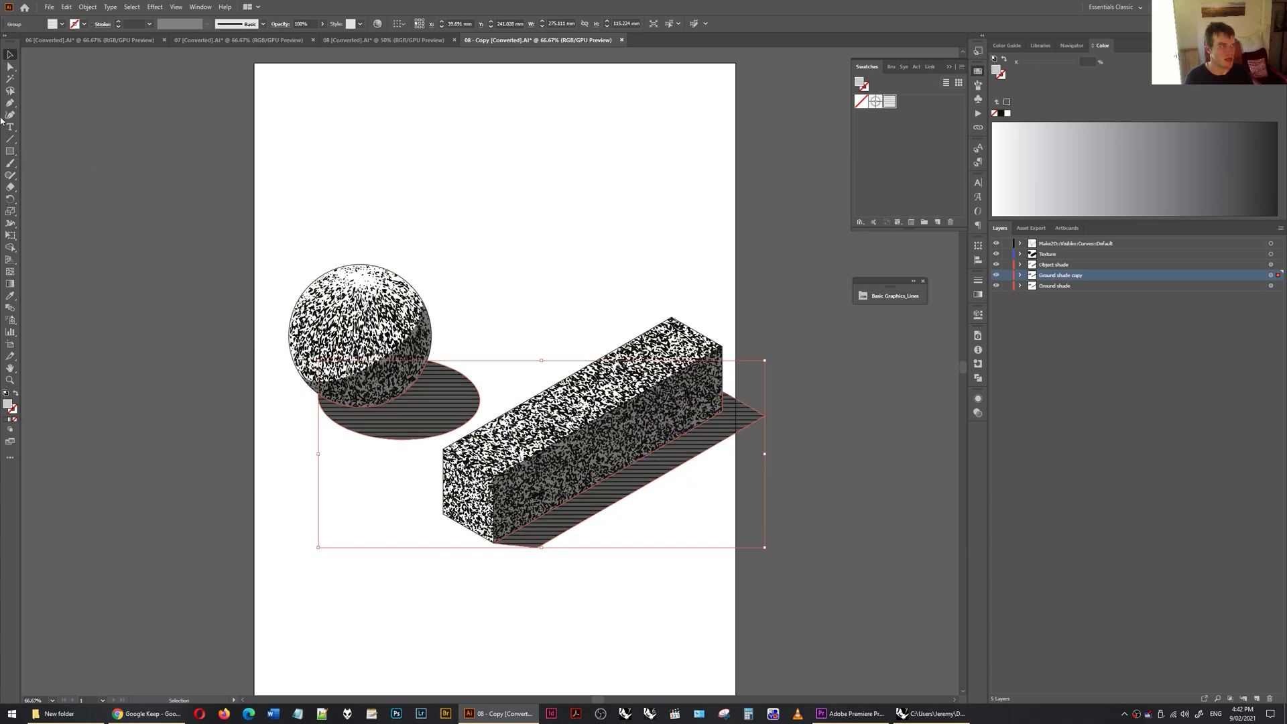
Rotate only the shadow hatch pattern to 150°, leaving the shapes untouched
{"action": "double_click", "coordinate": [11, 198]}
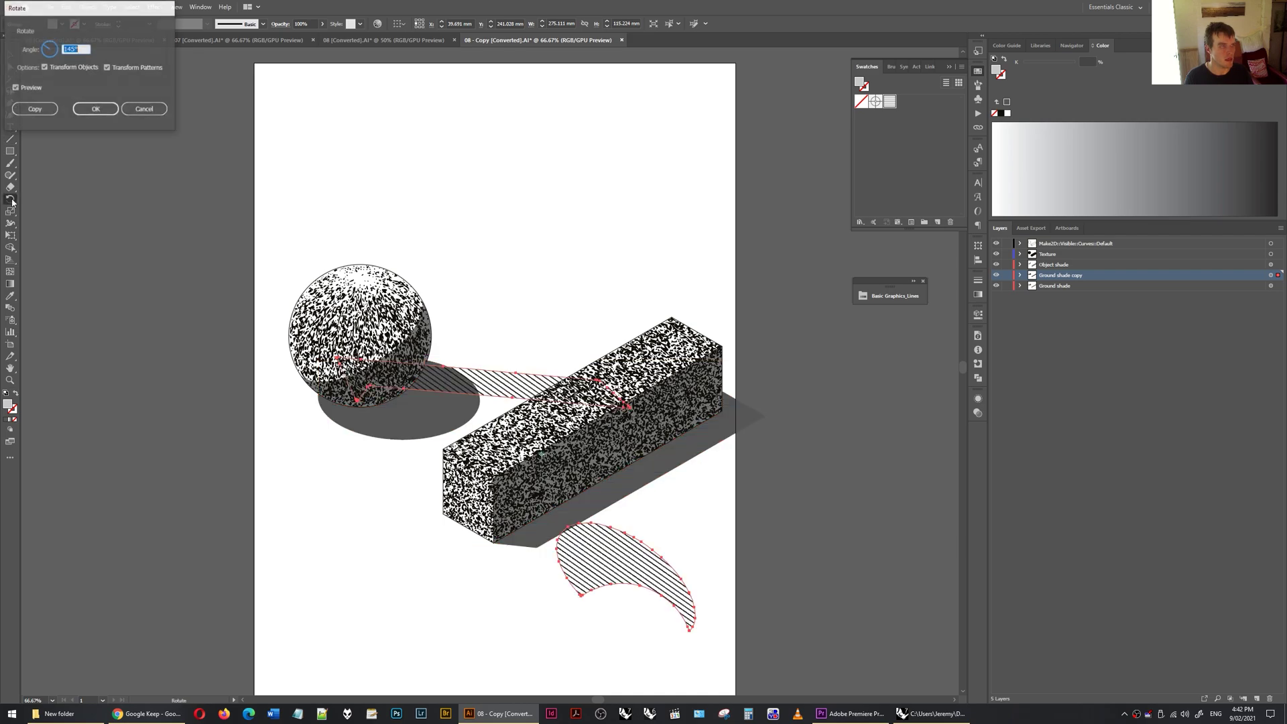
{"action": "left_click", "coordinate": [44, 68]}
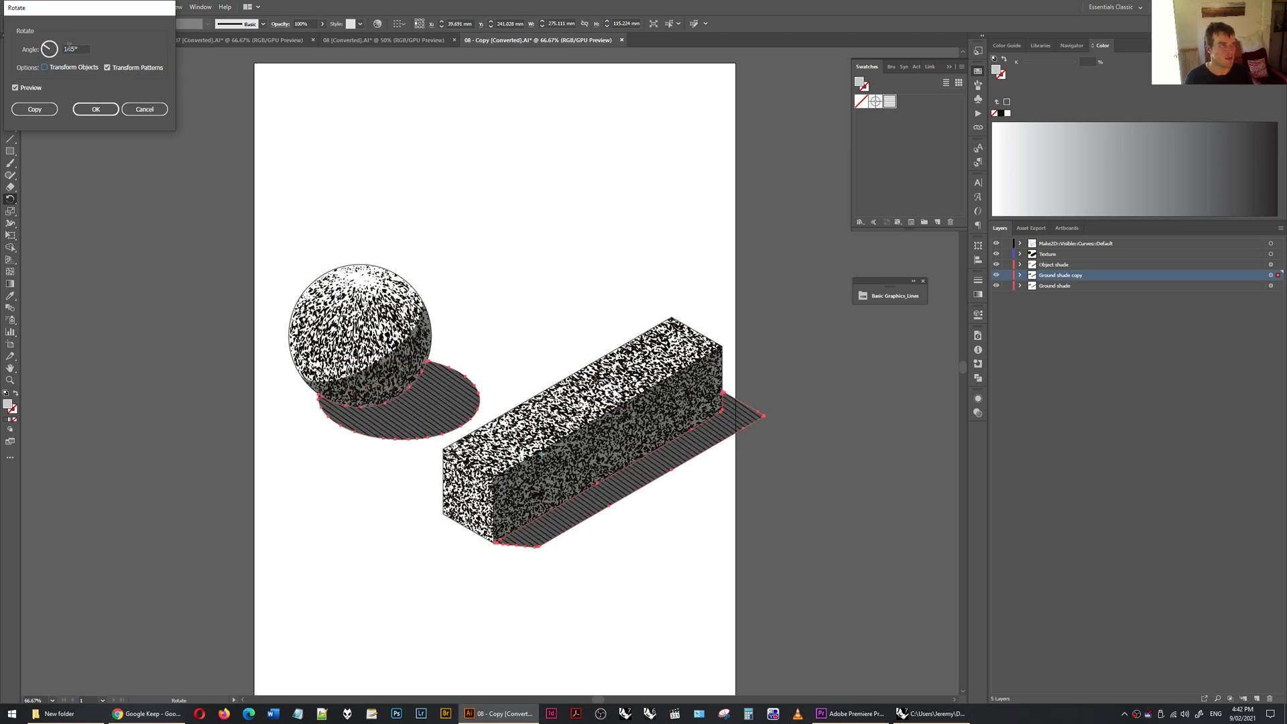
{"action": "left_click", "coordinate": [73, 49]}
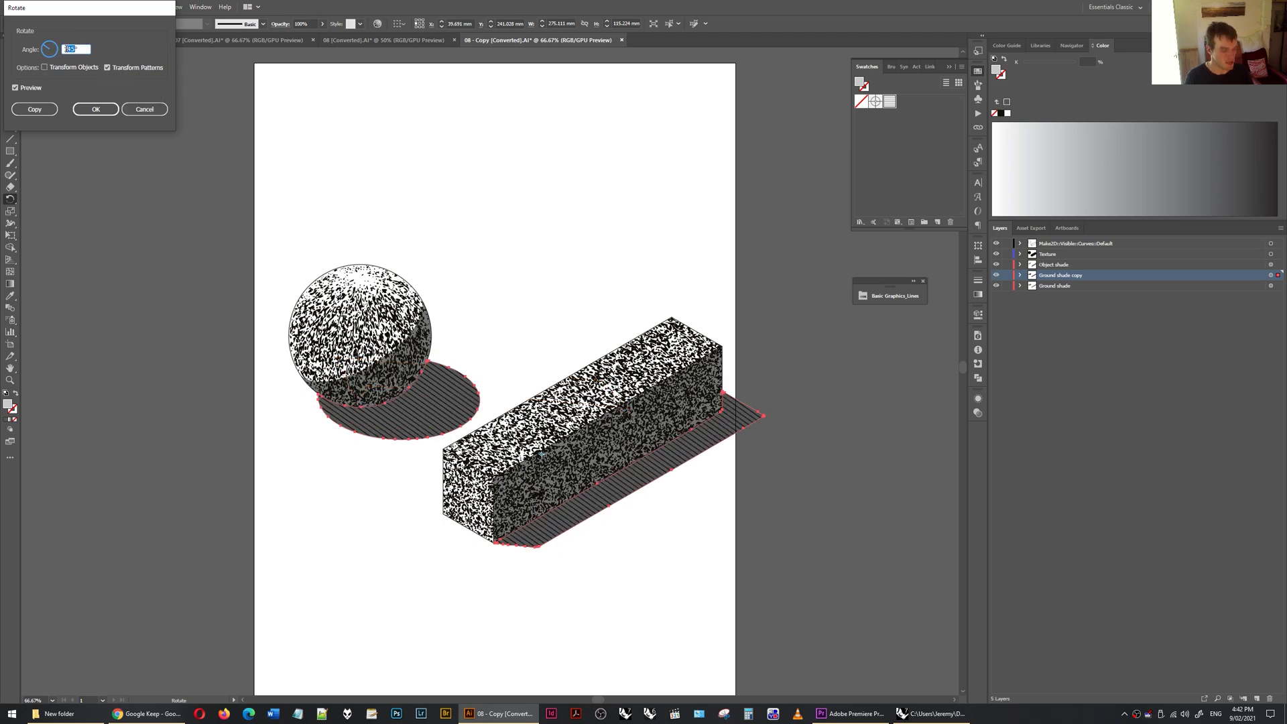
{"action": "type", "text": "150"}
{"action": "left_click", "coordinate": [96, 107]}
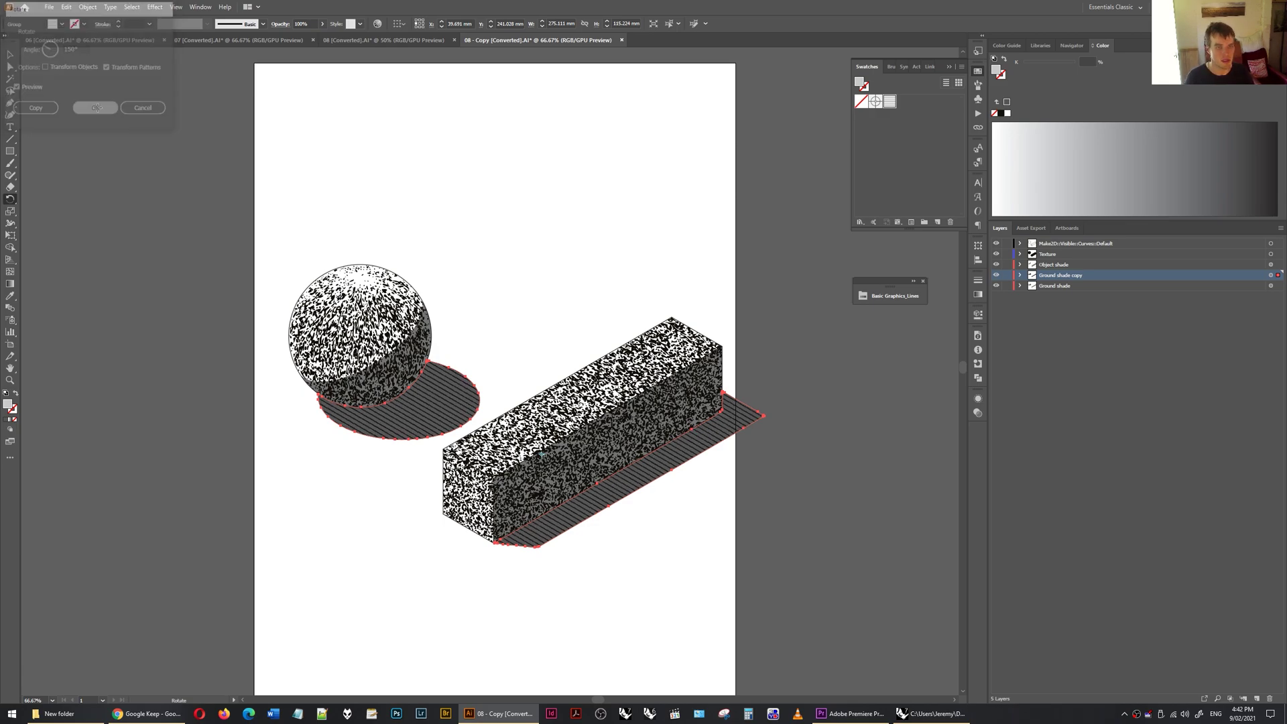
Scale the hatch pattern uniformly to 5%, then deselect the shadows
{"action": "double_click", "coordinate": [10, 211]}
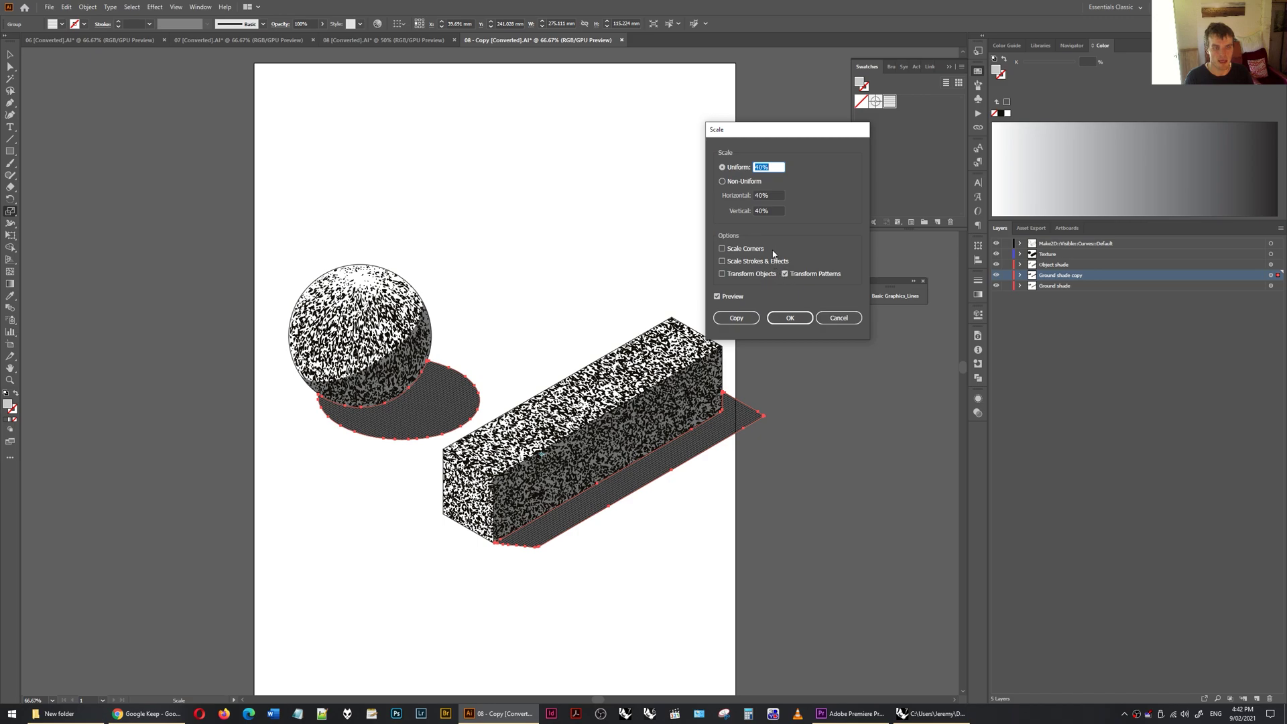
{"action": "type", "text": "50"}
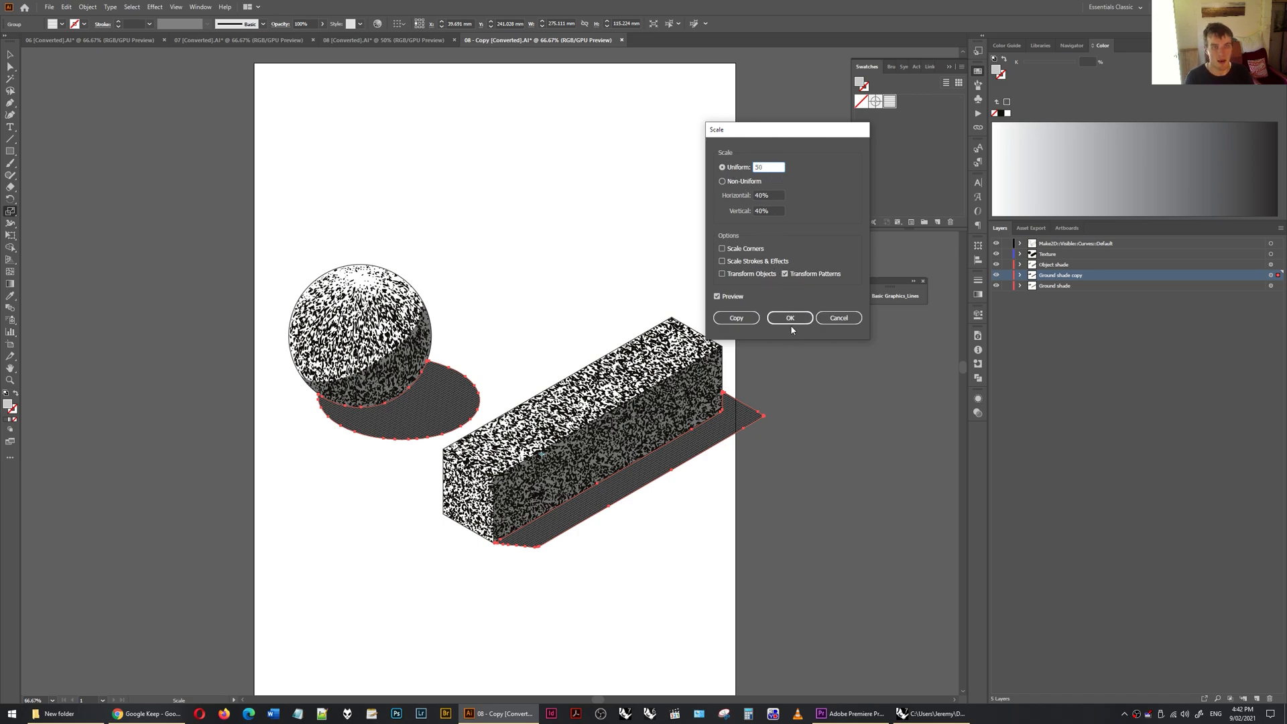
{"action": "left_click", "coordinate": [789, 318]}
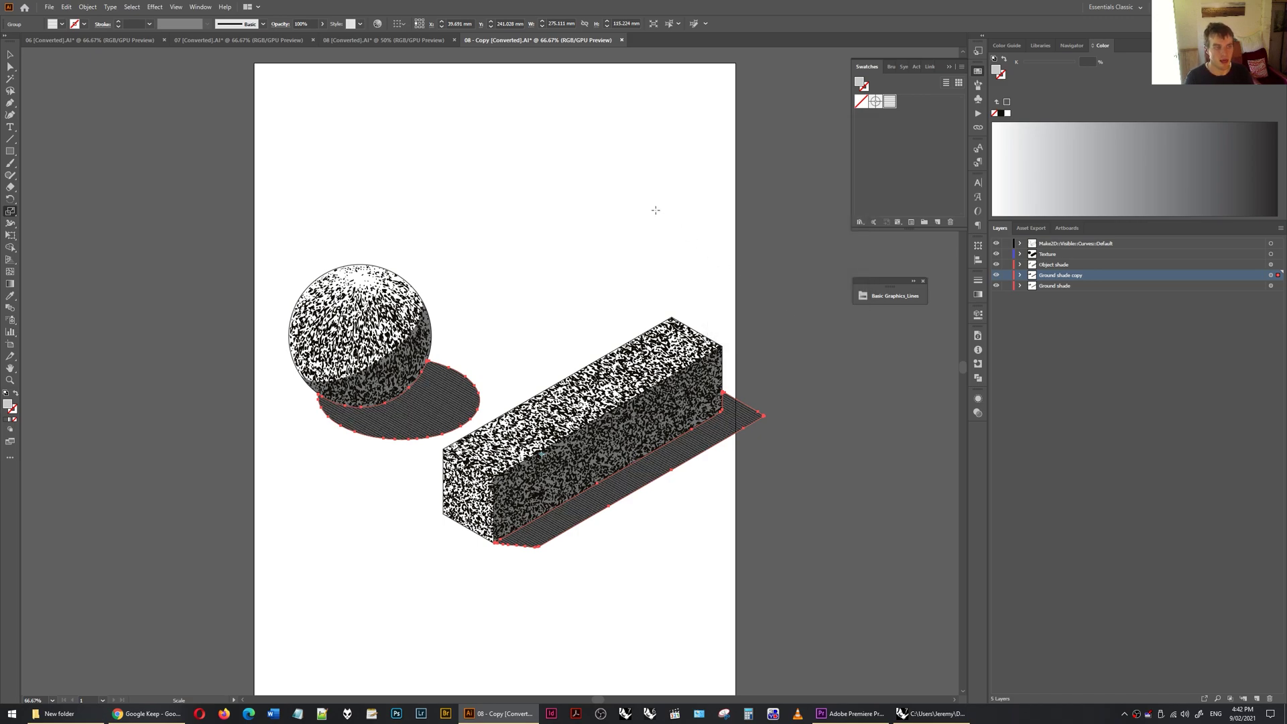
{"action": "key", "text": "v"}
{"action": "left_click", "coordinate": [829, 404]}
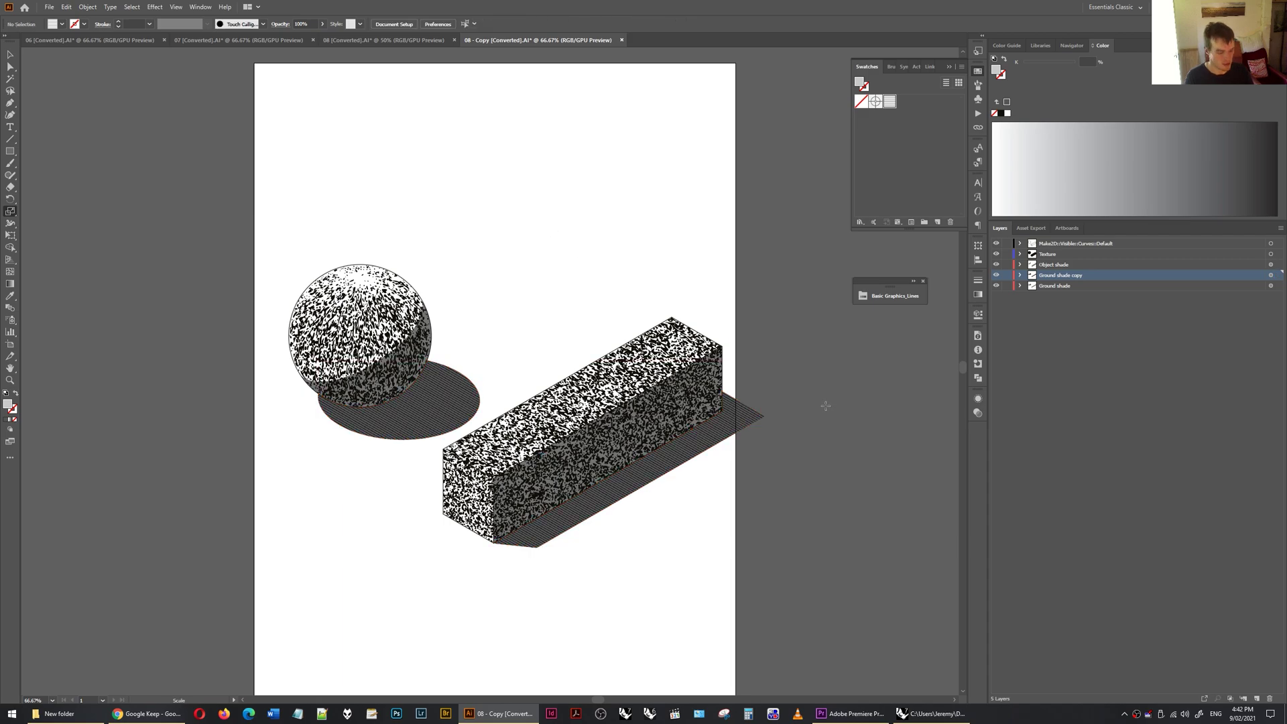
Hide and re-show the gray Ground shade layer to inspect the line hatching
{"action": "left_click", "coordinate": [996, 286]}
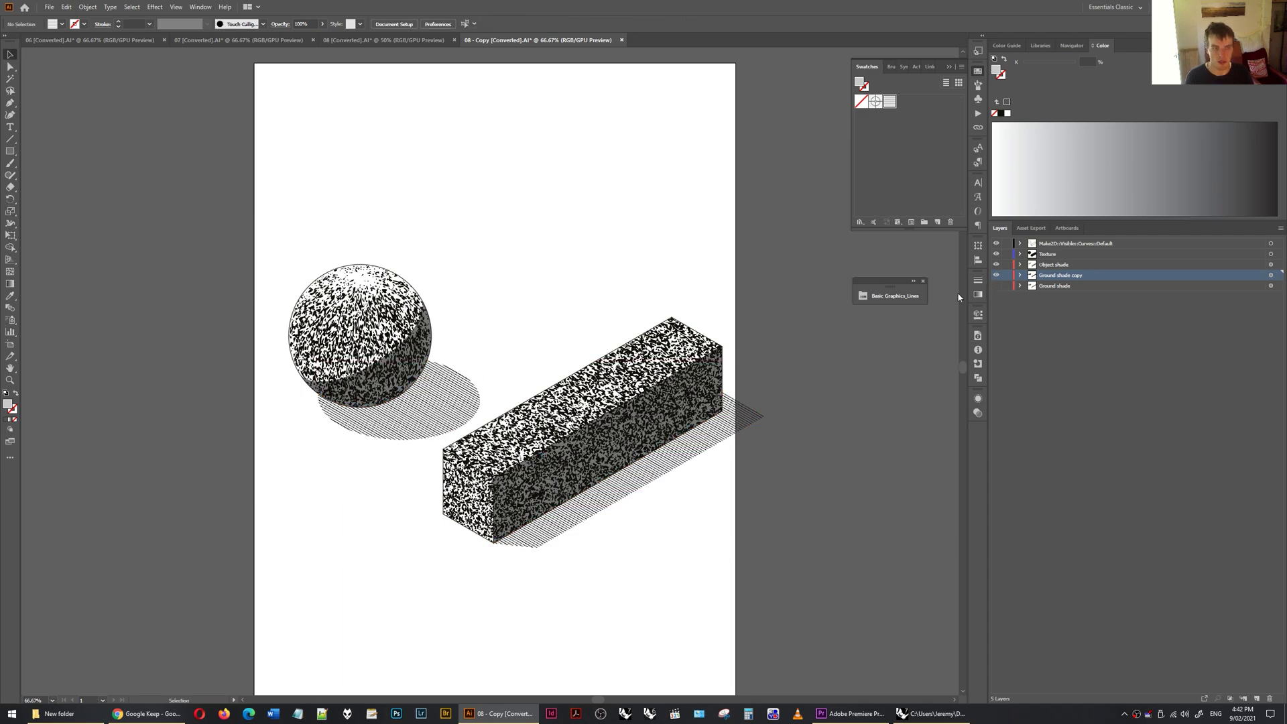
{"action": "scroll", "coordinate": [442, 401], "scroll_direction": "up", "scroll_amount": 5, "text": "alt"}
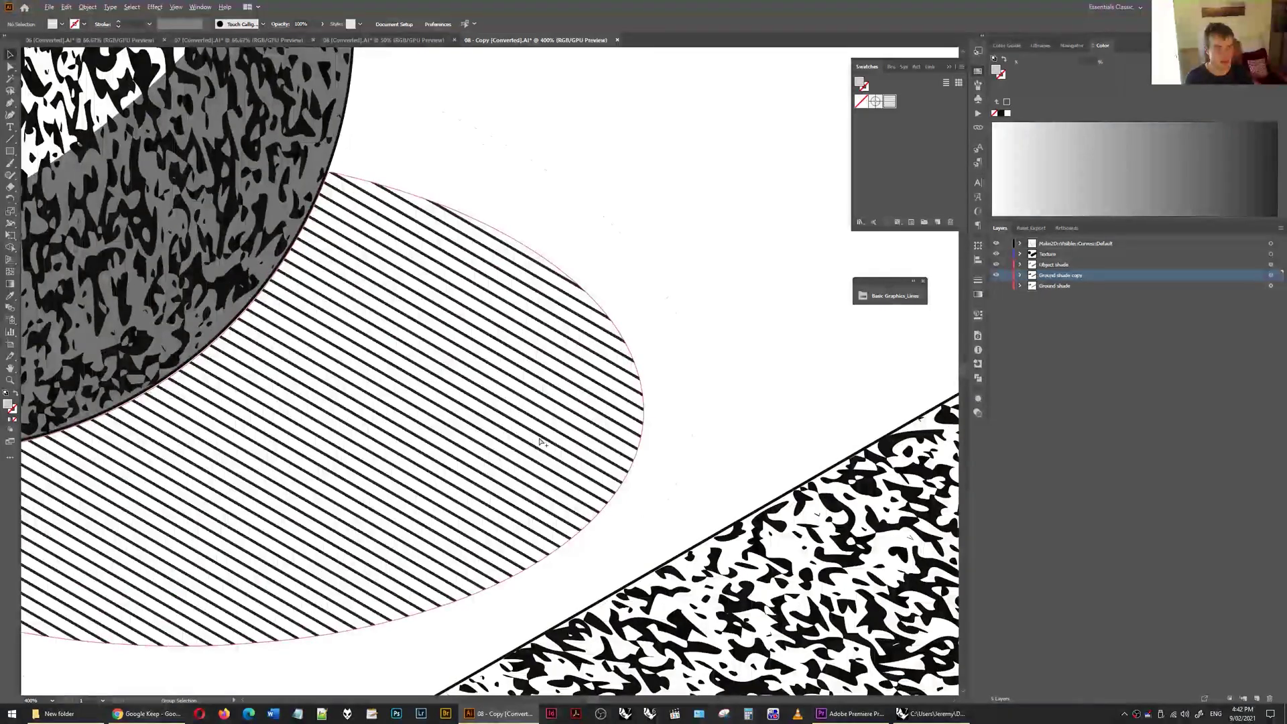
{"action": "scroll", "coordinate": [449, 406], "scroll_direction": "up", "scroll_amount": 4, "text": "alt"}
{"action": "scroll", "coordinate": [482, 393], "scroll_direction": "down", "scroll_amount": 7, "text": "alt"}
{"action": "scroll", "coordinate": [520, 377], "scroll_direction": "down", "scroll_amount": 2, "text": "alt"}
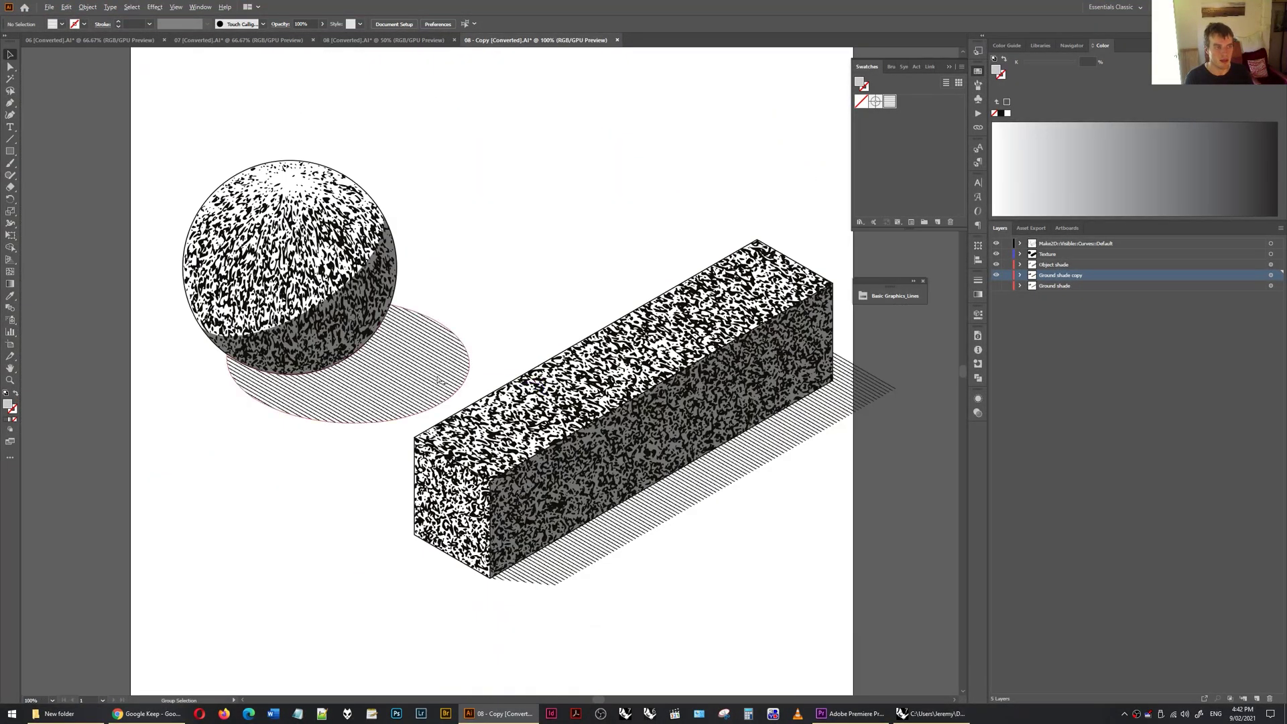
{"action": "left_click", "coordinate": [997, 286]}
Fit the artboard to the artwork bounds around the sphere, box and shadows
{"action": "scroll", "coordinate": [614, 646], "scroll_direction": "down", "scroll_amount": 1, "text": "alt"}
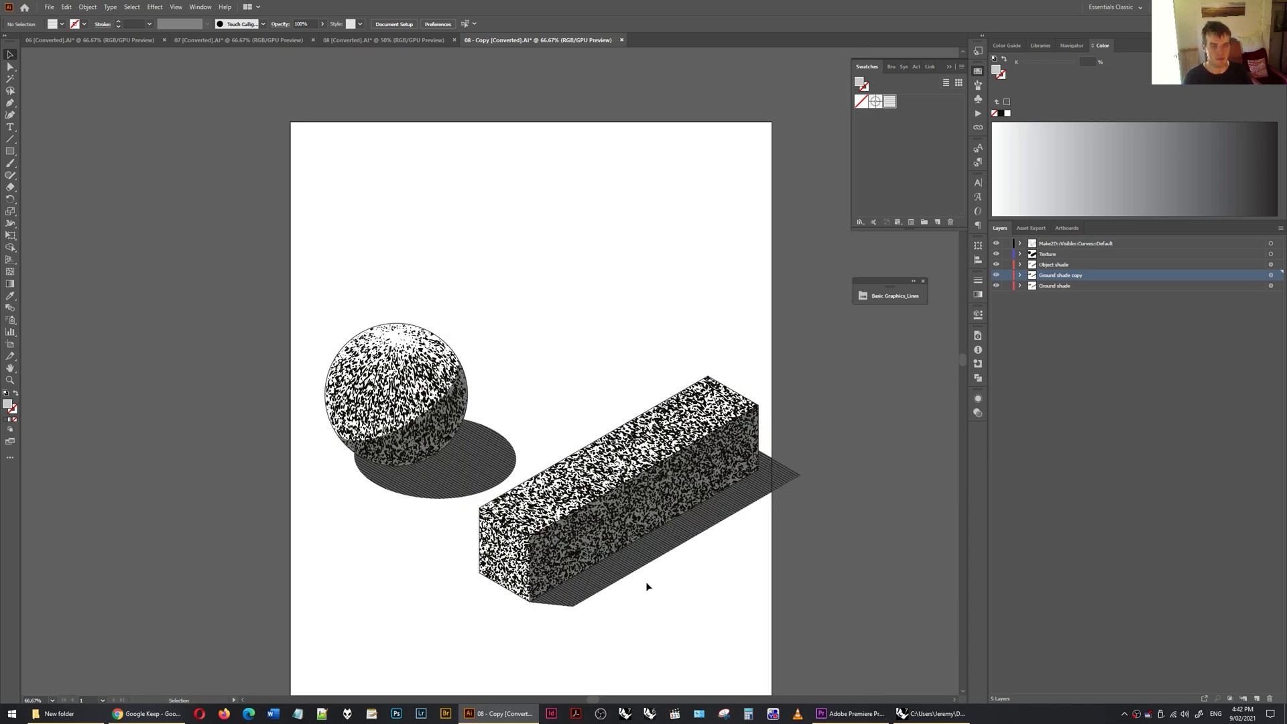
{"action": "key", "text": "a"}
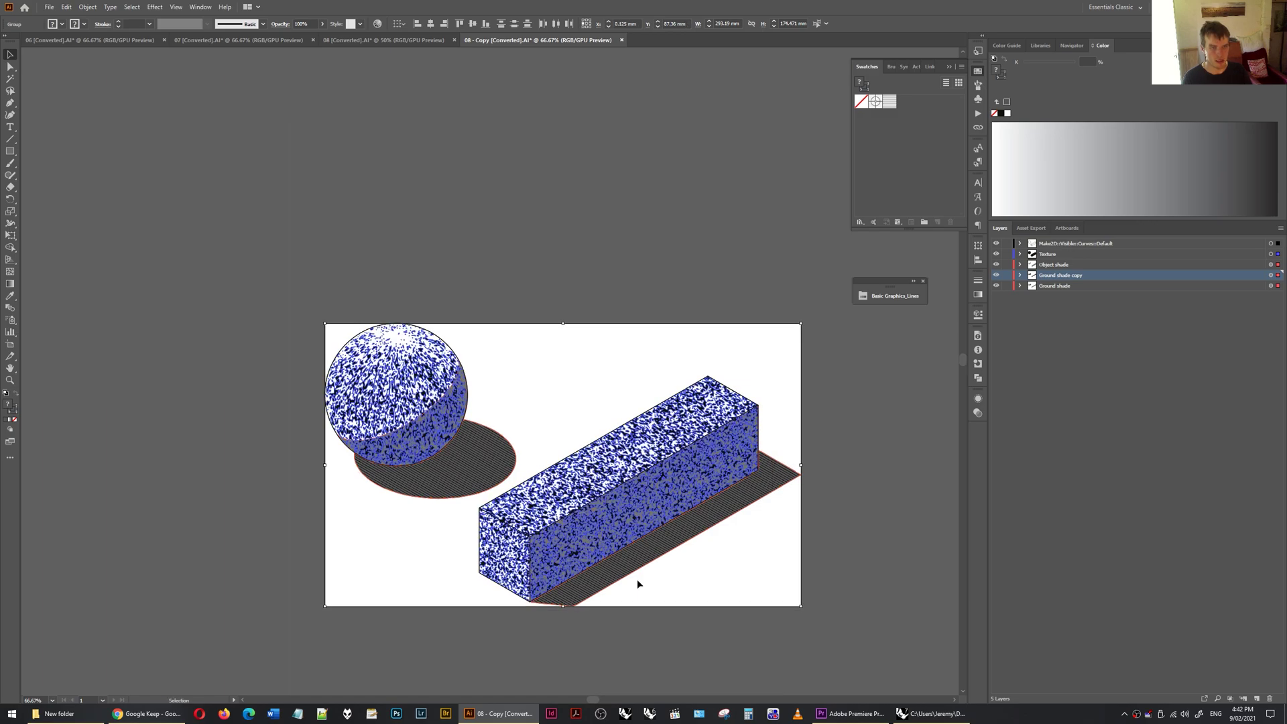
{"action": "left_click", "coordinate": [639, 584]}
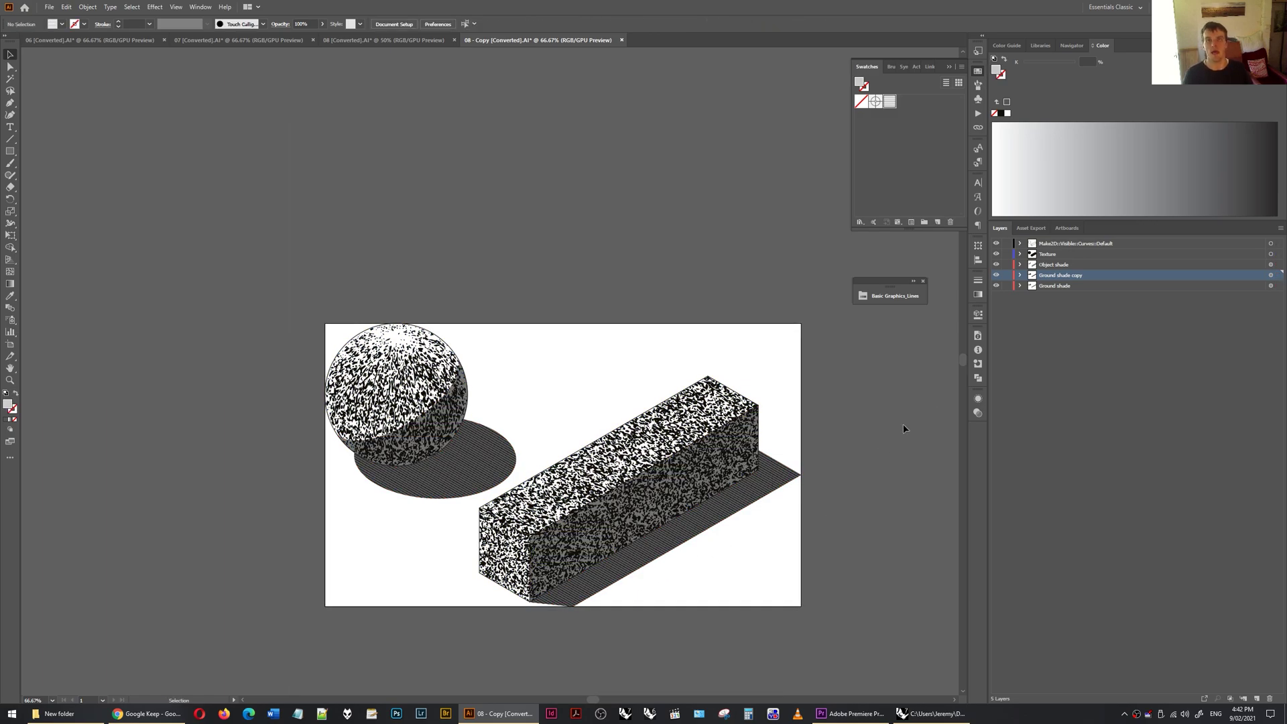